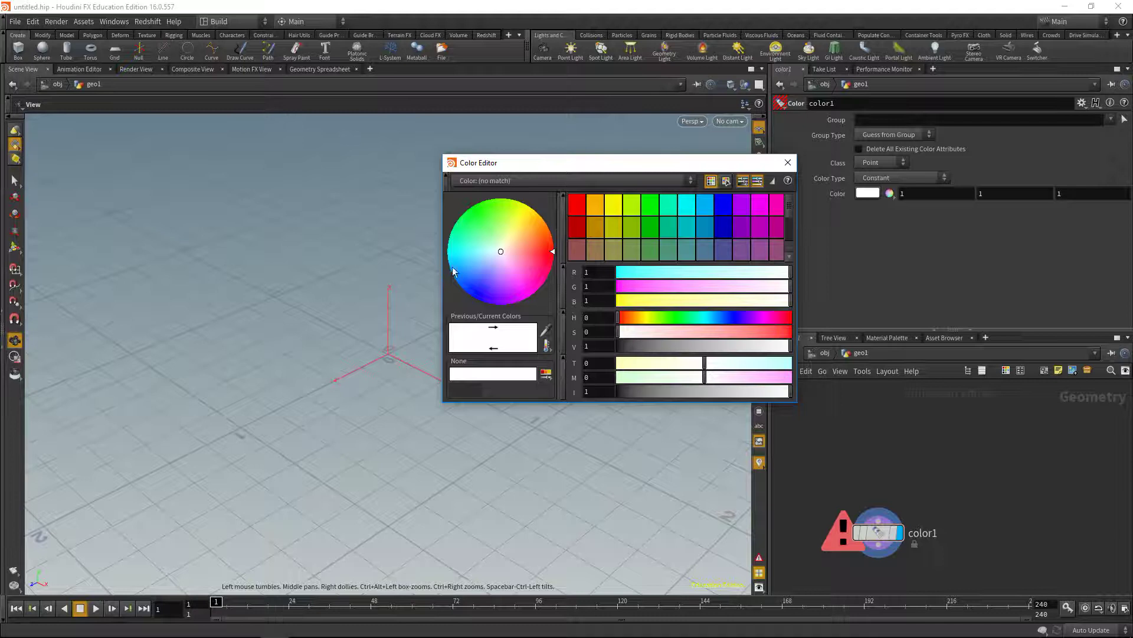
# Make the test colour fully saturated red, then sweep its hue toward magenta and back.
pyautogui.moveTo(621, 332); pyautogui.dragTo(790, 331)
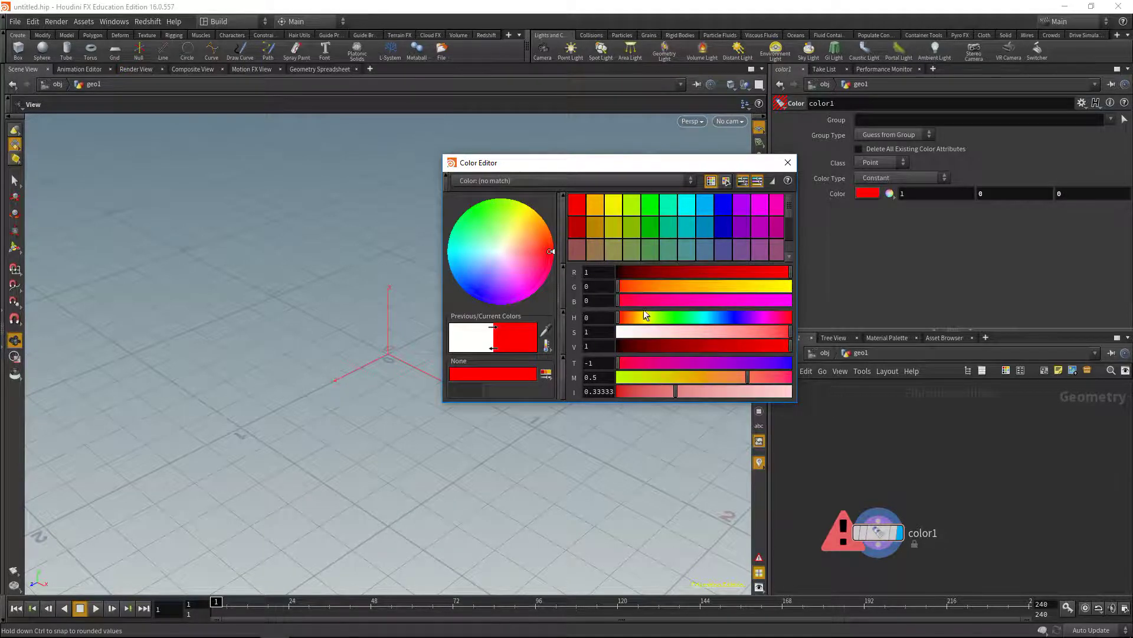
pyautogui.moveTo(620, 320); pyautogui.dragTo(744, 328)
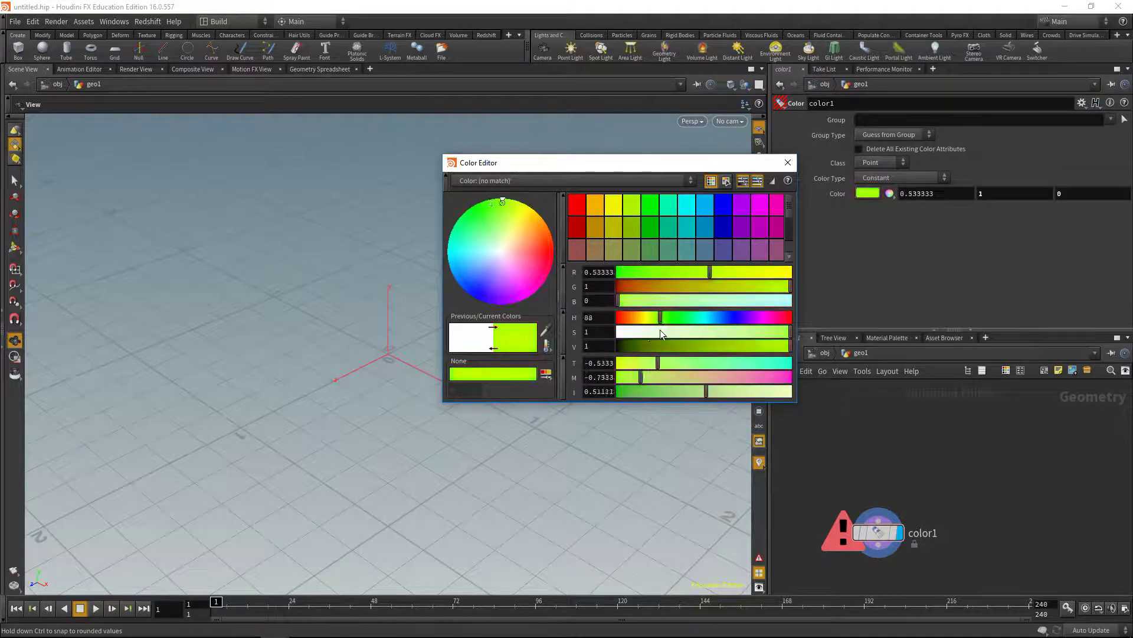
pyautogui.moveTo(745, 329)
pyautogui.mouseDown()
pyautogui.moveTo(767, 333)
pyautogui.moveTo(618, 330)
pyautogui.mouseUp()
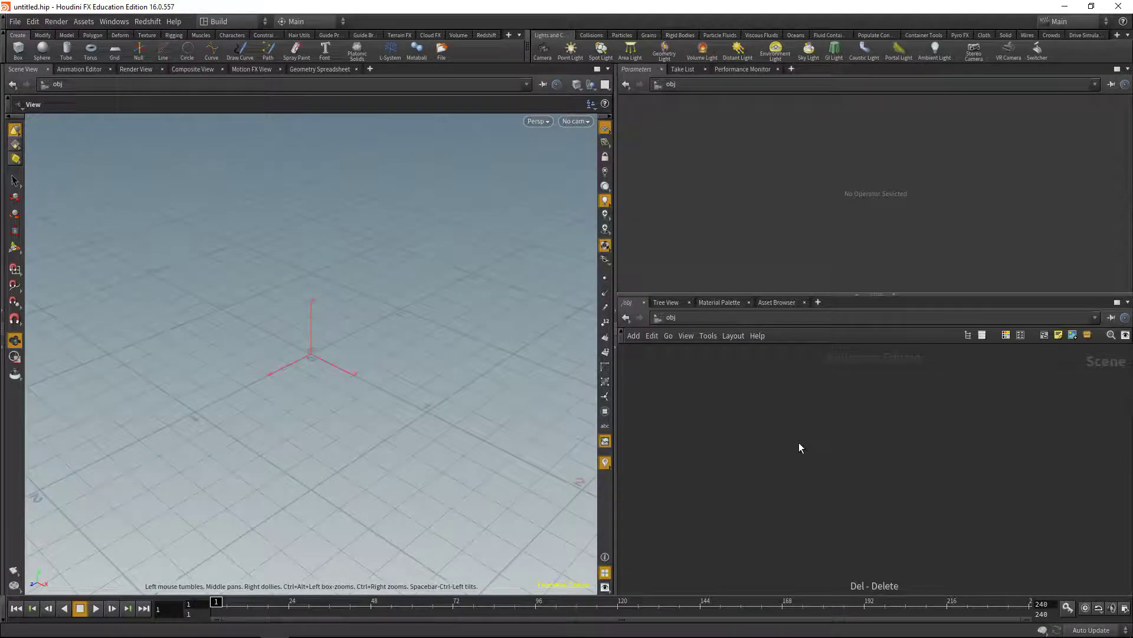
# Add a Grid object to the network and go inside it.
pyautogui.press('Tab')
pyautogui.write('geo')
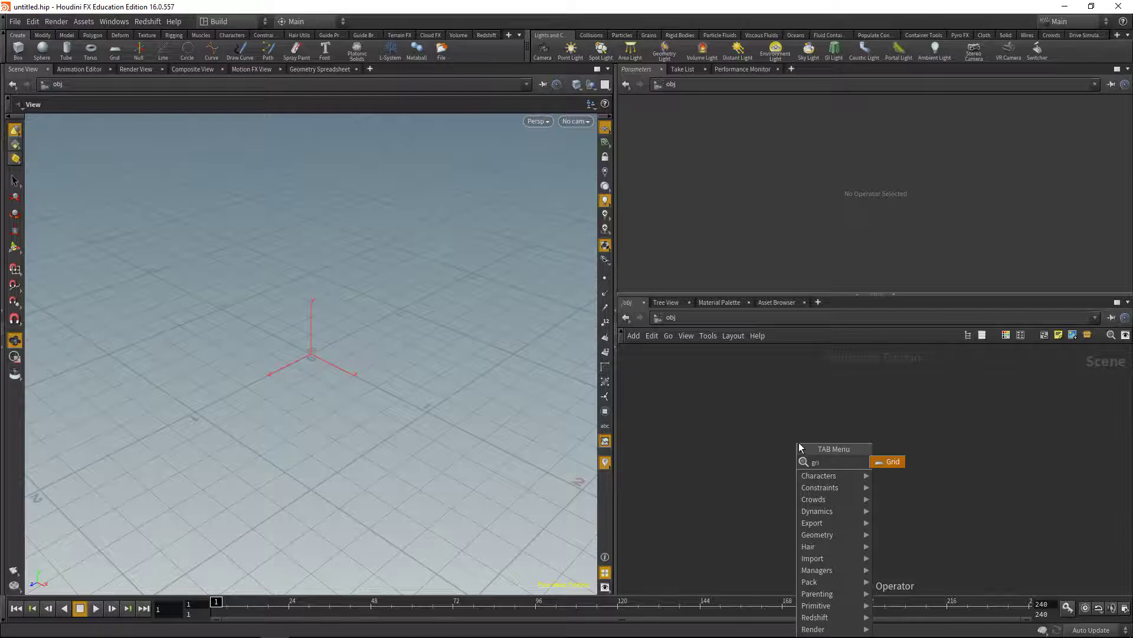
pyautogui.press('Return')
pyautogui.click(800, 442)
pyautogui.press('Return')
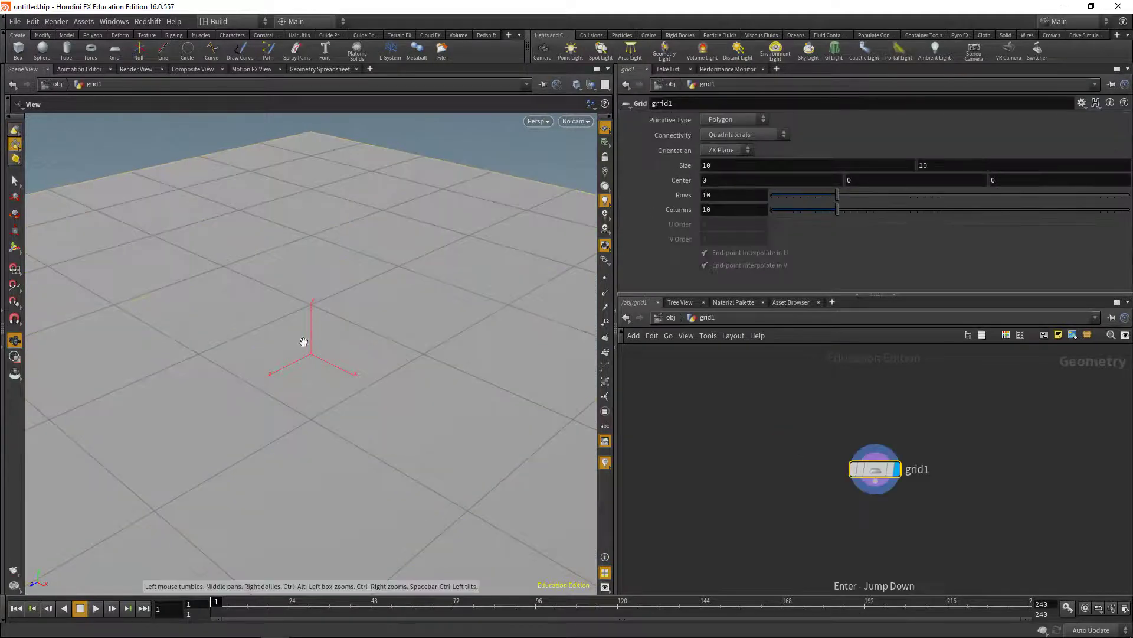
pyautogui.scroll(-3, 342, 373)
pyautogui.moveTo(343, 372); pyautogui.dragTo(710, 175)
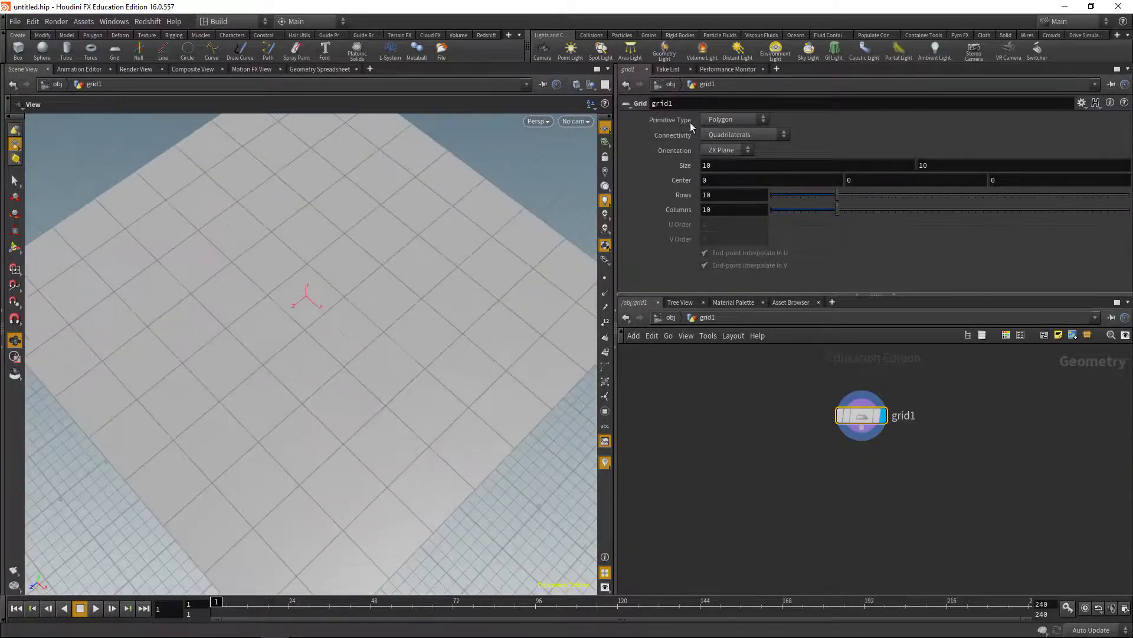
# Give the grid 45 rows, 80 columns and a 1 by 1 size.
pyautogui.click(721, 194)
pyautogui.write('45')
pyautogui.press('Tab')
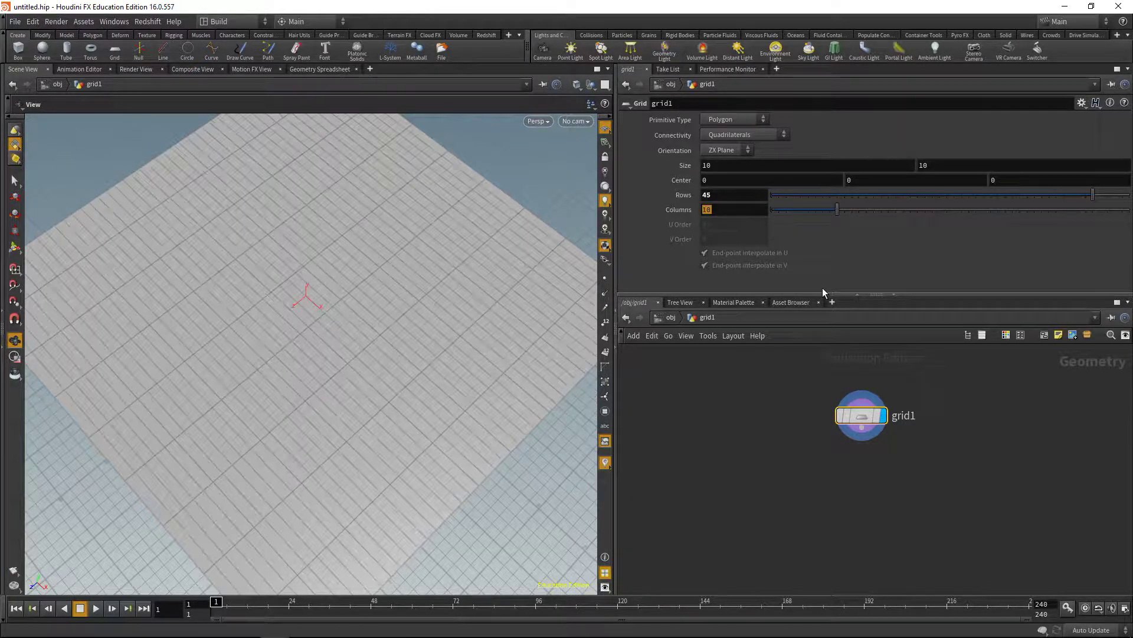
pyautogui.write('80')
pyautogui.press('Return')
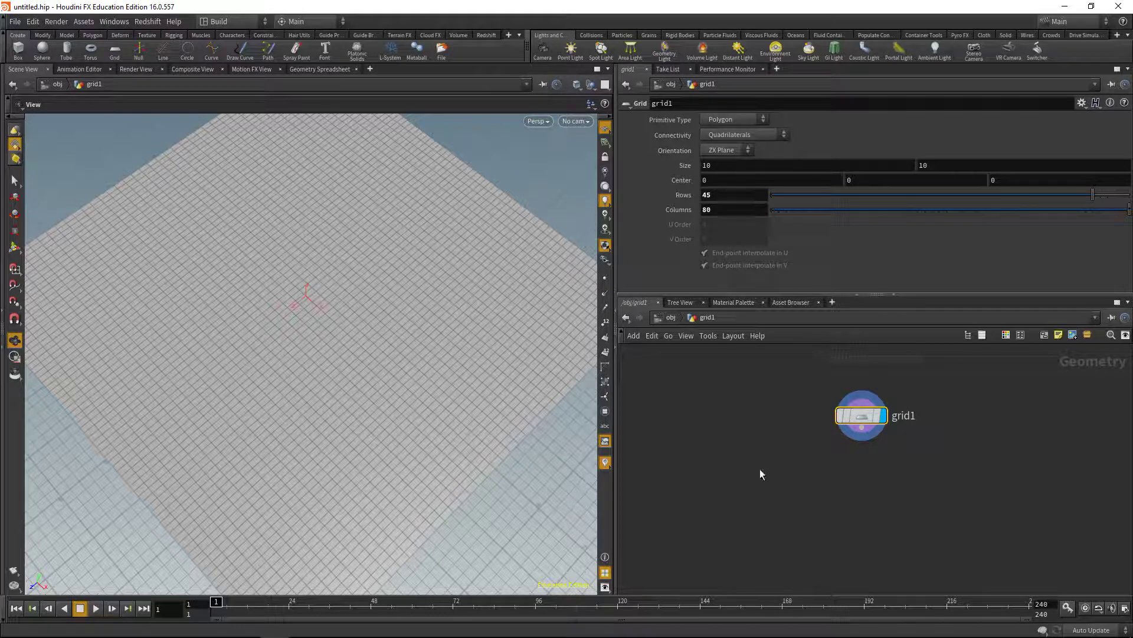
pyautogui.click(732, 166)
pyautogui.write('1')
pyautogui.press('Tab')
pyautogui.write('1')
pyautogui.press('Return')
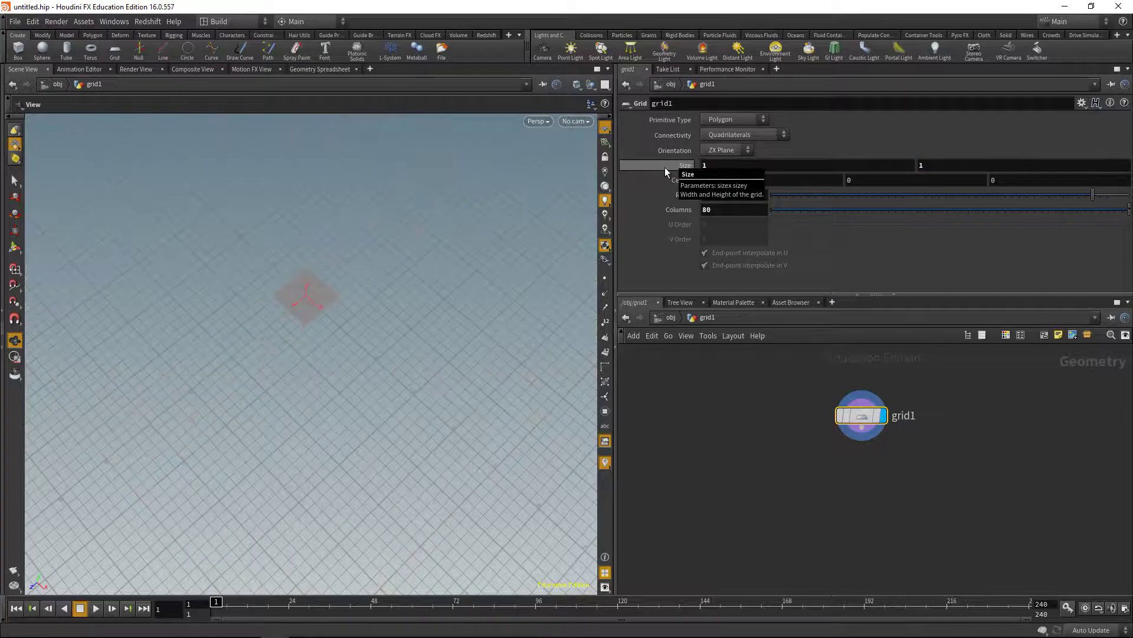
pyautogui.scroll(3, 376, 230)
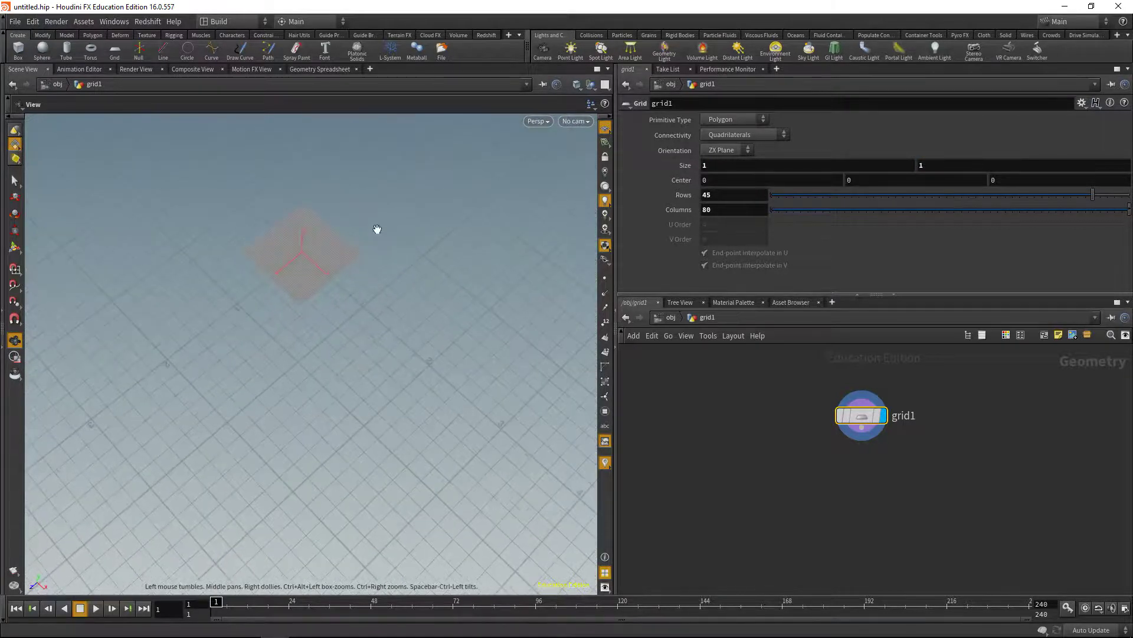
pyautogui.scroll(2, 381, 266)
pyautogui.scroll(2, 398, 314)
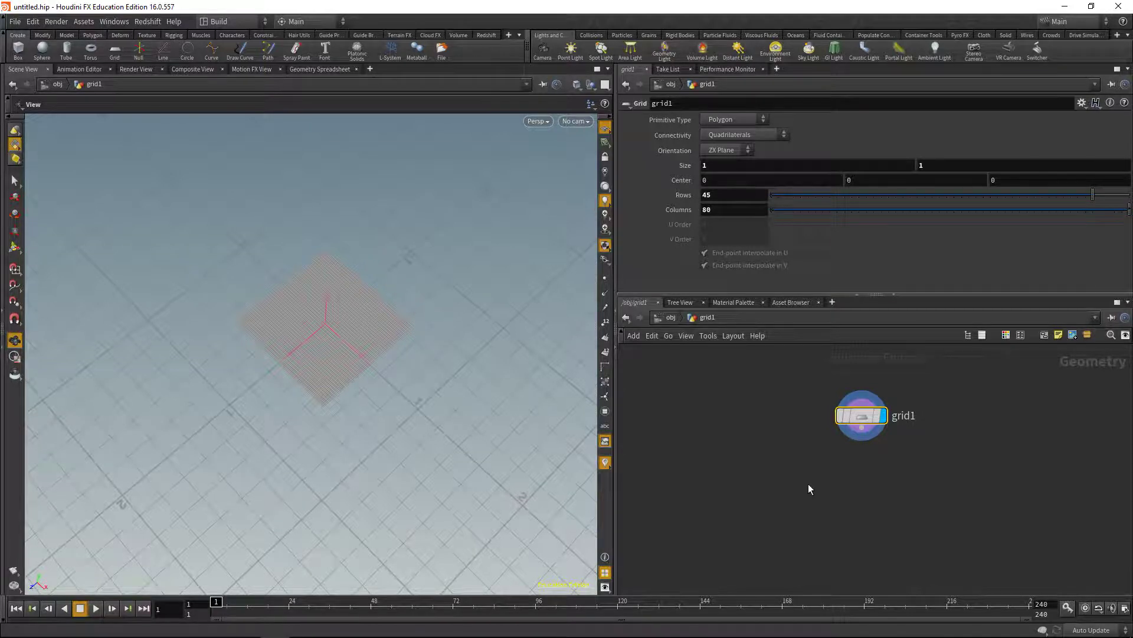
# Add a UV Texture node wired under grid1 and display it.
pyautogui.press('Tab')
pyautogui.write('uv')
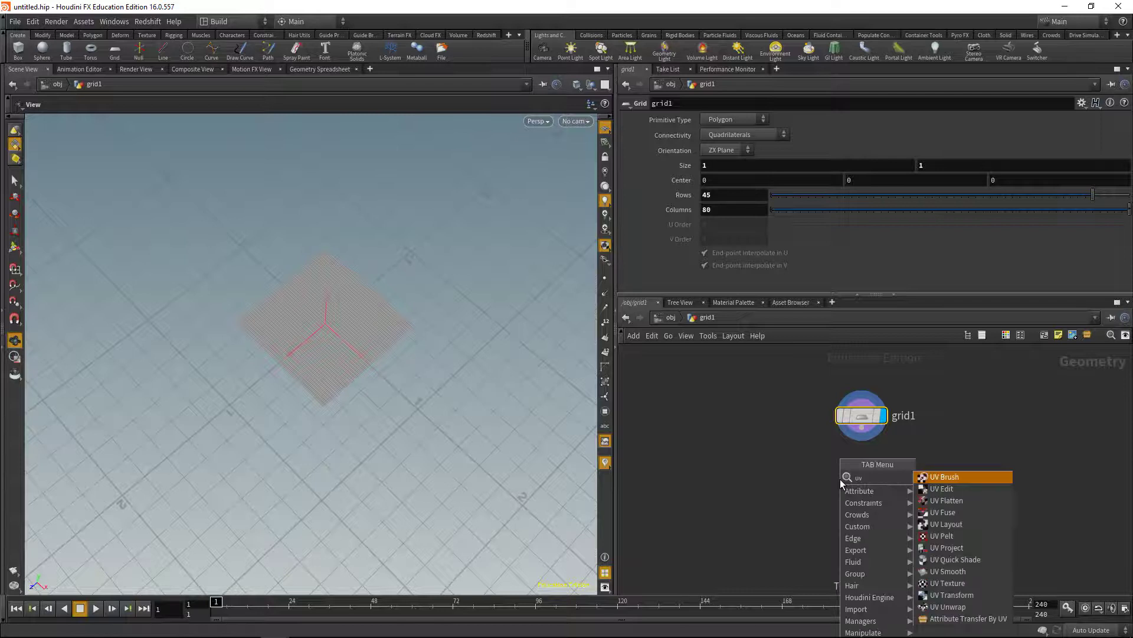
pyautogui.write('text')
pyautogui.press('Return')
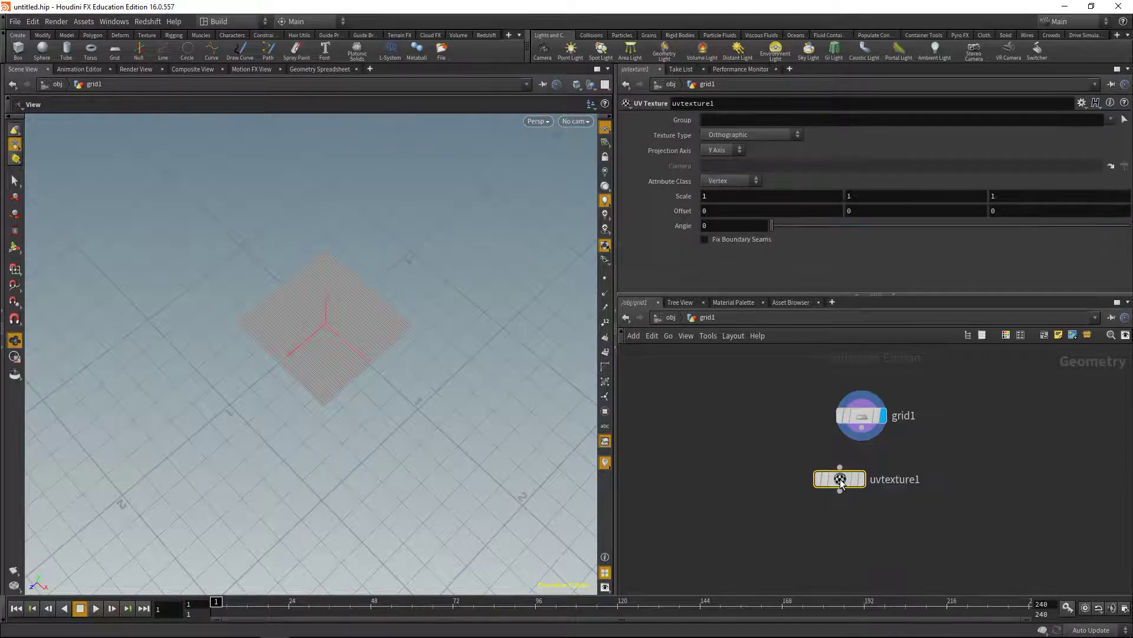
pyautogui.click(841, 479)
pyautogui.moveTo(845, 479)
pyautogui.mouseDown()
pyautogui.moveTo(867, 466)
pyautogui.moveTo(861, 456)
pyautogui.mouseUp()
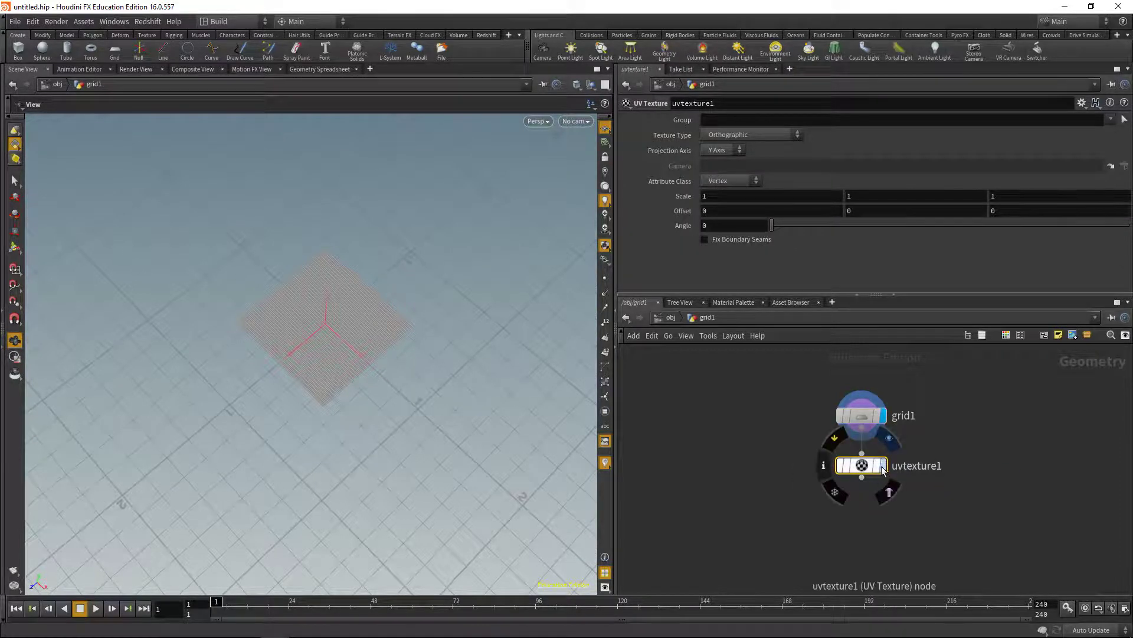
pyautogui.click(883, 465)
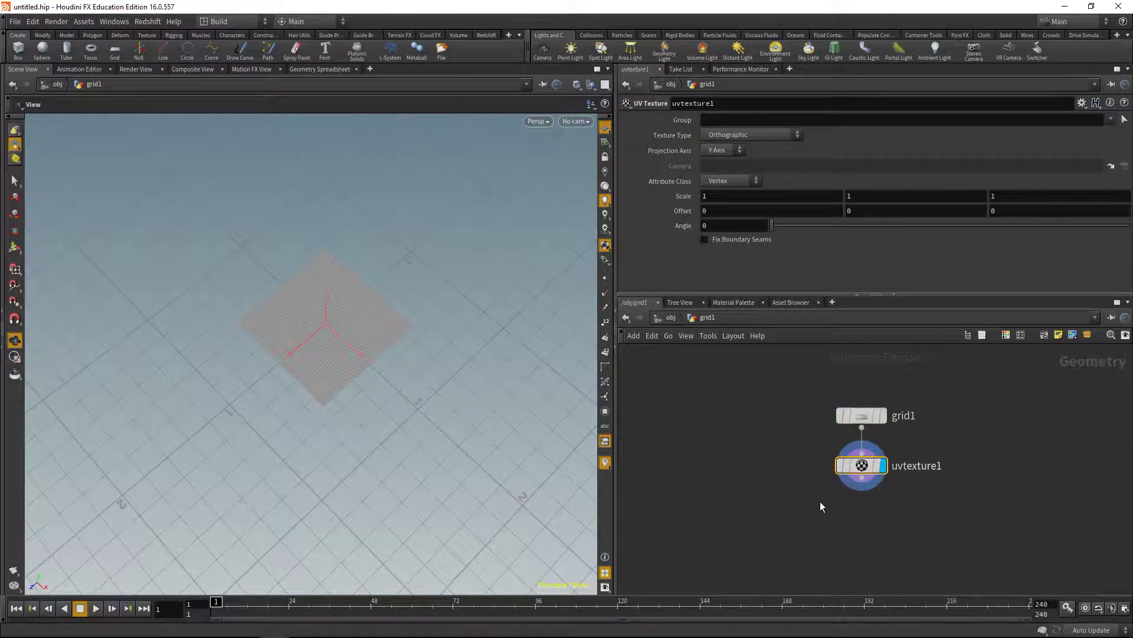
# Switch the UV attribute class from Vertex to Point, checking uv values in the Geometry Spreadsheet.
pyautogui.click(322, 70)
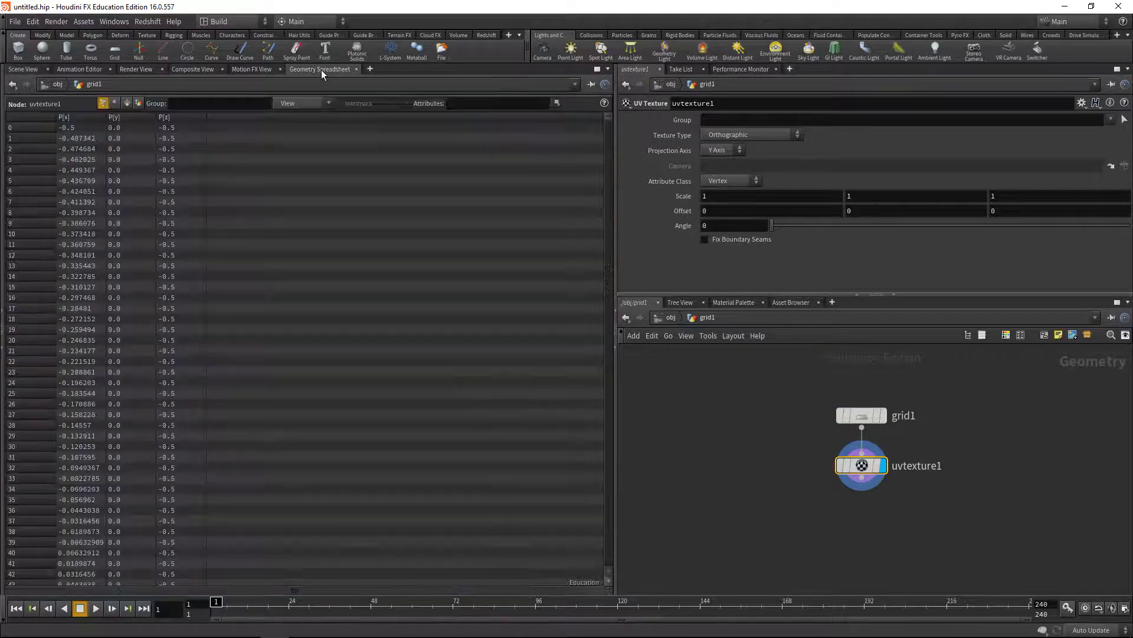
pyautogui.click(115, 103)
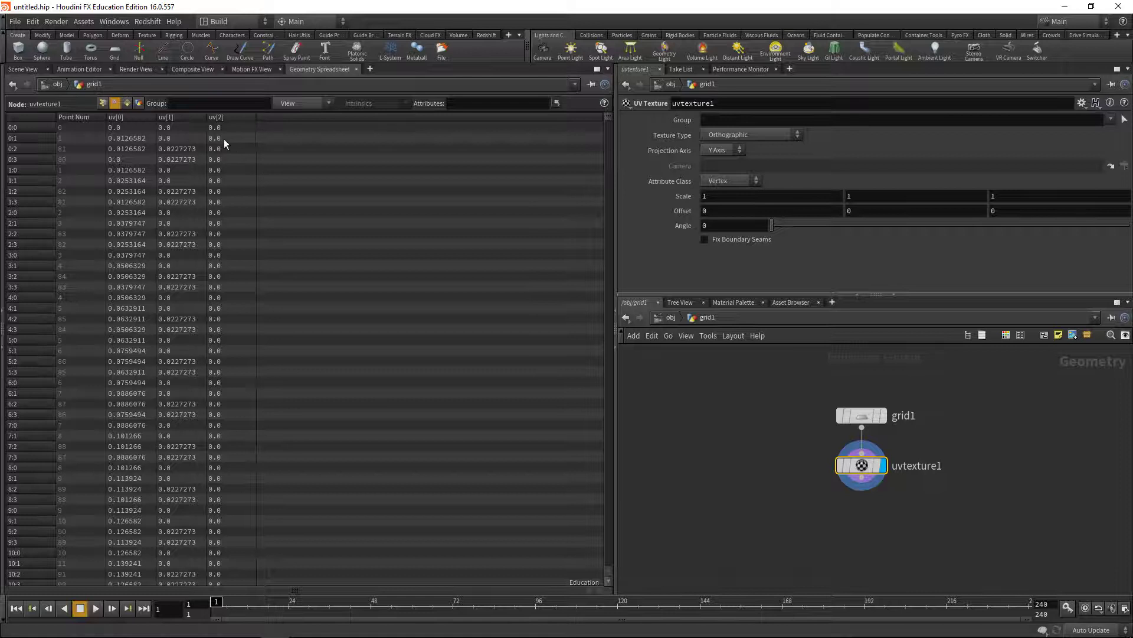
pyautogui.click(732, 181)
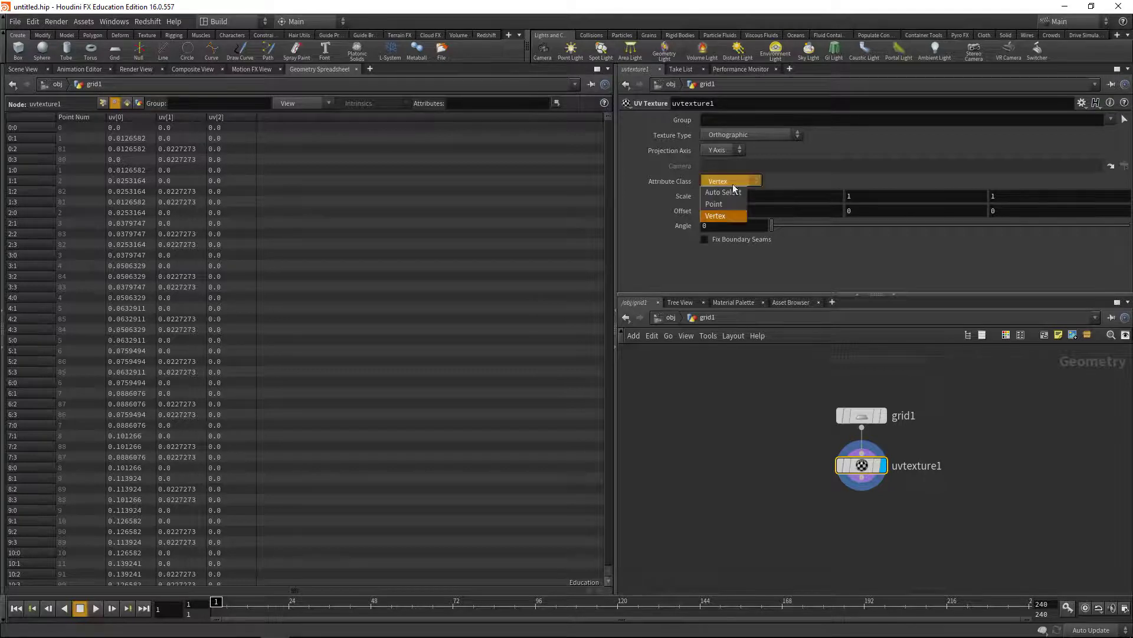
pyautogui.click(103, 103)
pyautogui.click(22, 68)
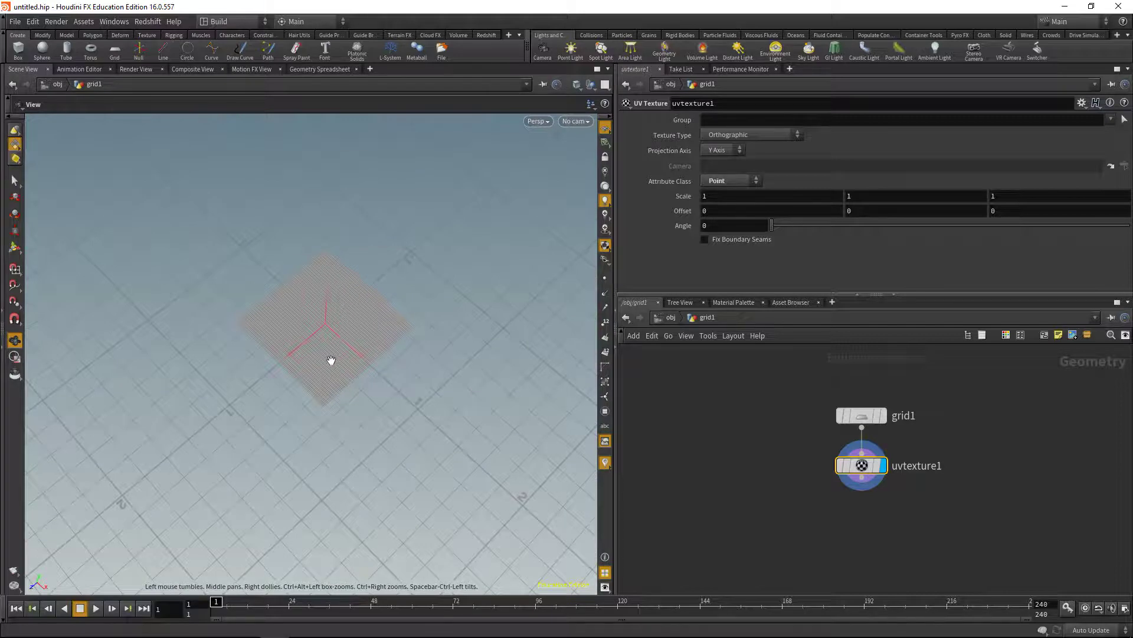
pyautogui.moveTo(329, 359); pyautogui.dragTo(332, 393)
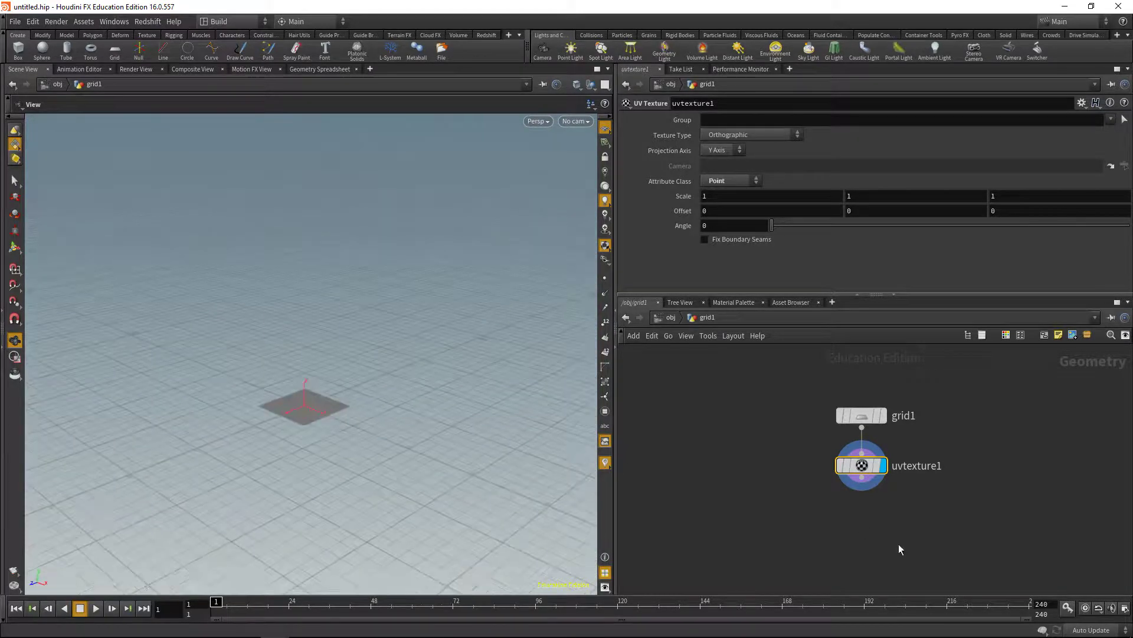
# Add a Copy and Transform node wired under uvtexture1.
pyautogui.press('Tab')
pyautogui.write('copy')
pyautogui.press('Return')
pyautogui.click(867, 507)
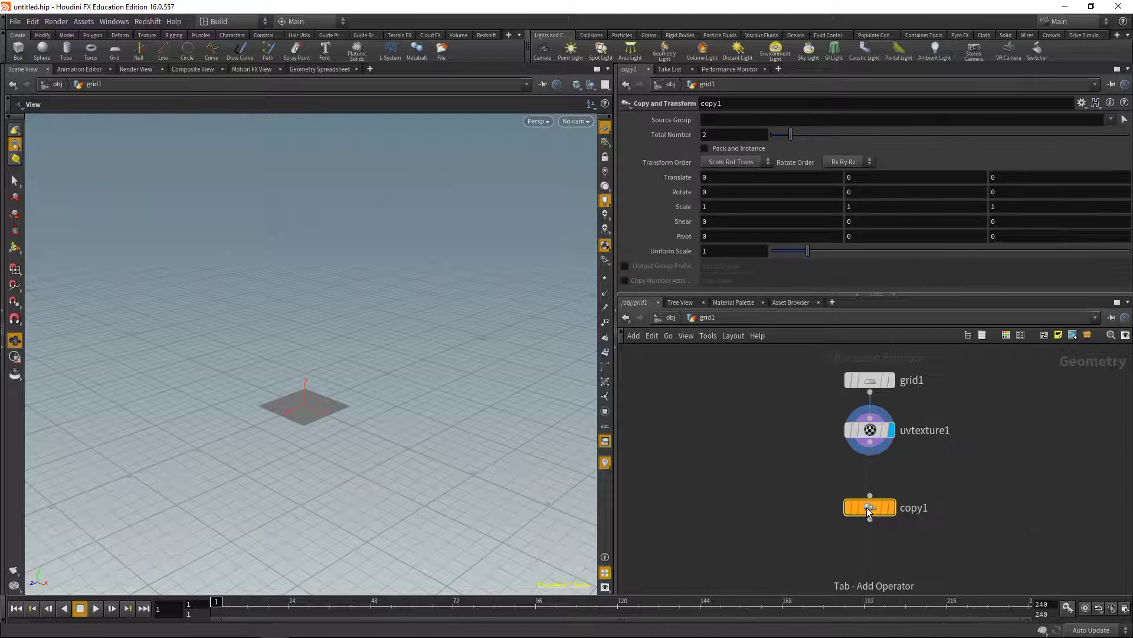
pyautogui.moveTo(867, 511); pyautogui.dragTo(868, 479)
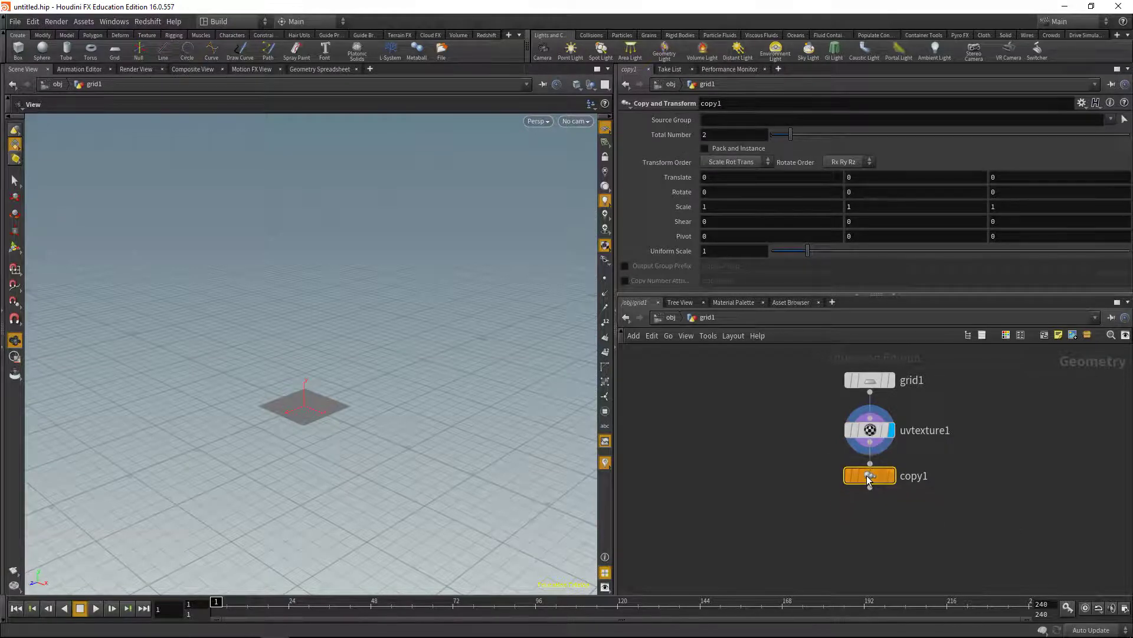
# Stack 50 copies with a 0.02 Y offset and display copy1.
pyautogui.click(869, 177)
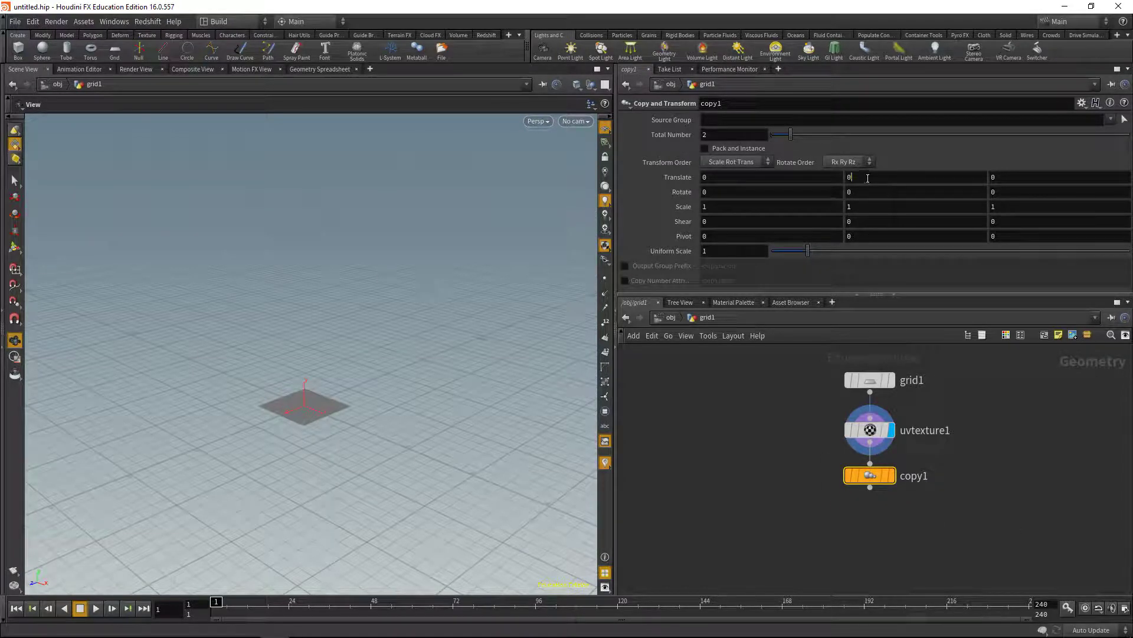
pyautogui.write('.02')
pyautogui.press('Return')
pyautogui.write('50')
pyautogui.press('Return')
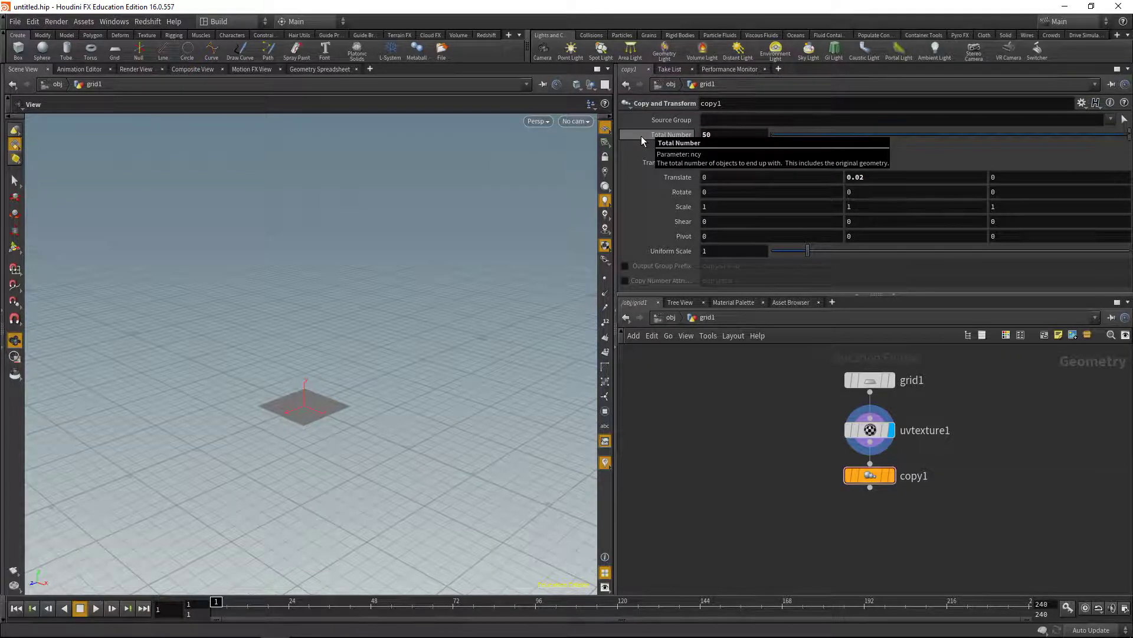
pyautogui.click(892, 478)
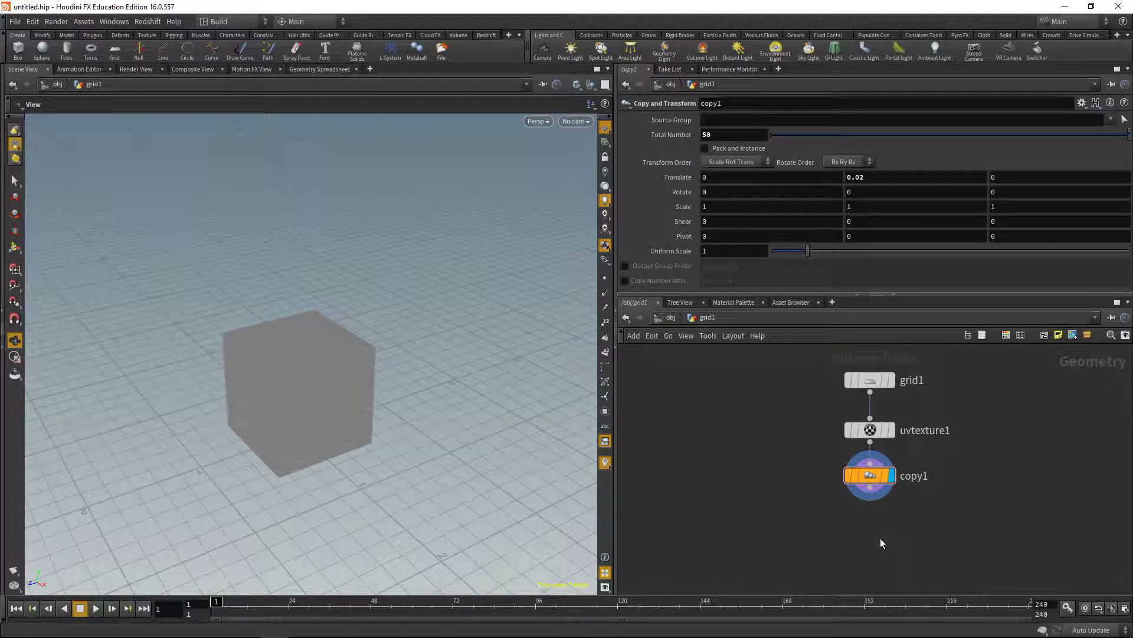
# Add a Point Wrangle node below copy1.
pyautogui.press('Tab')
pyautogui.write('point')
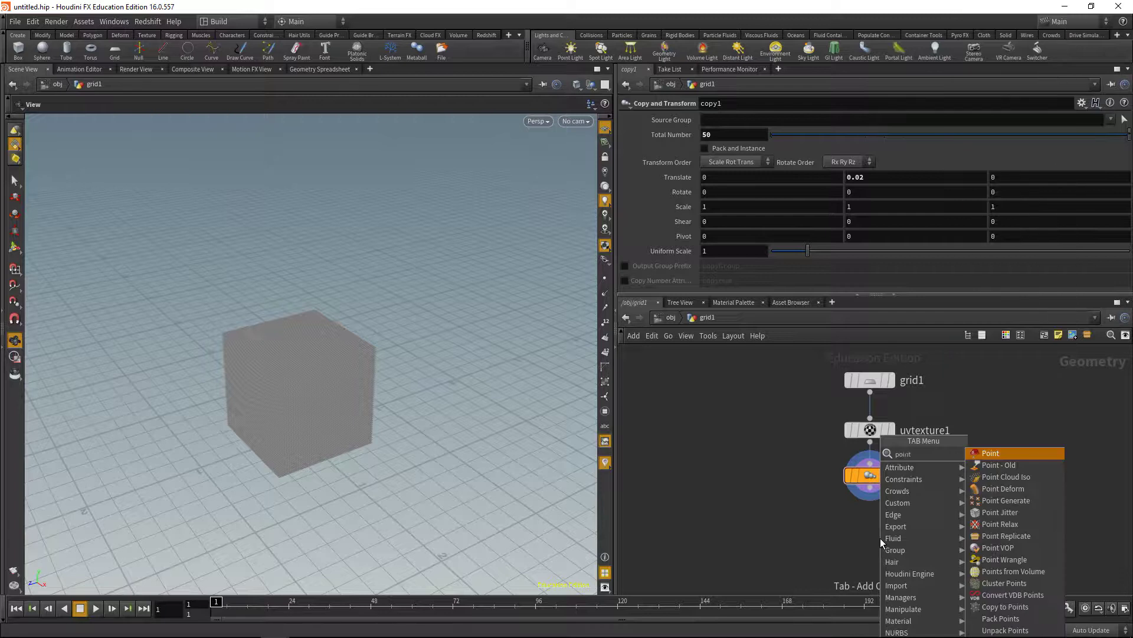
pyautogui.write('w')
pyautogui.press('Return')
pyautogui.click(881, 538)
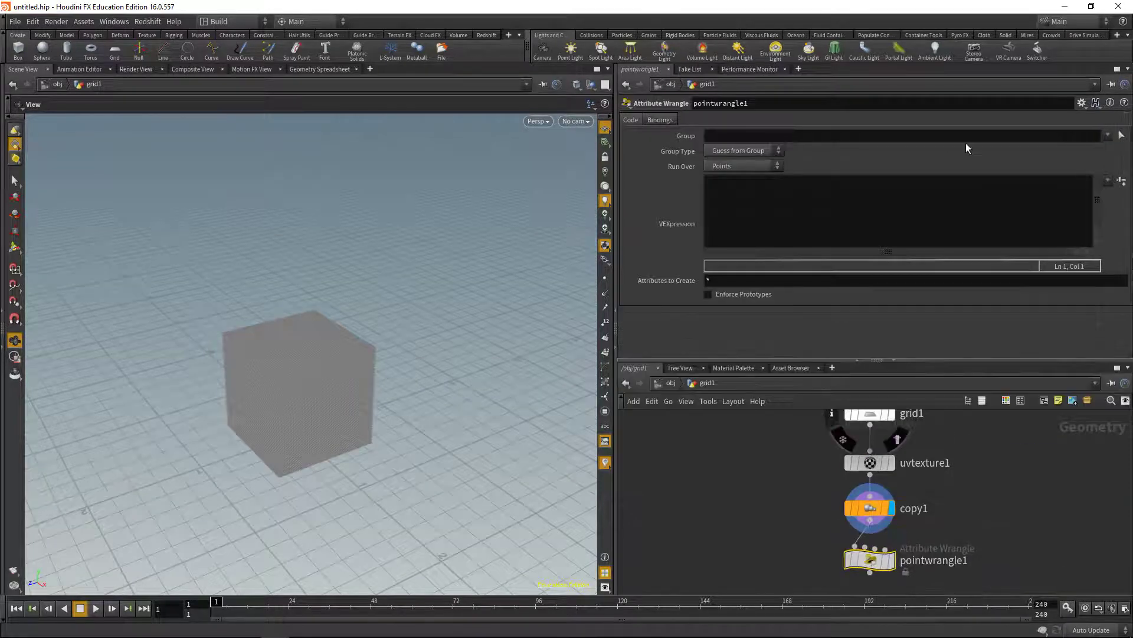
# Write chi/chs lines for res_X, res_Y and File_Path and create their spare parameters.
pyautogui.click(920, 185)
pyautogui.write('int r')
pyautogui.write('esx = chi')
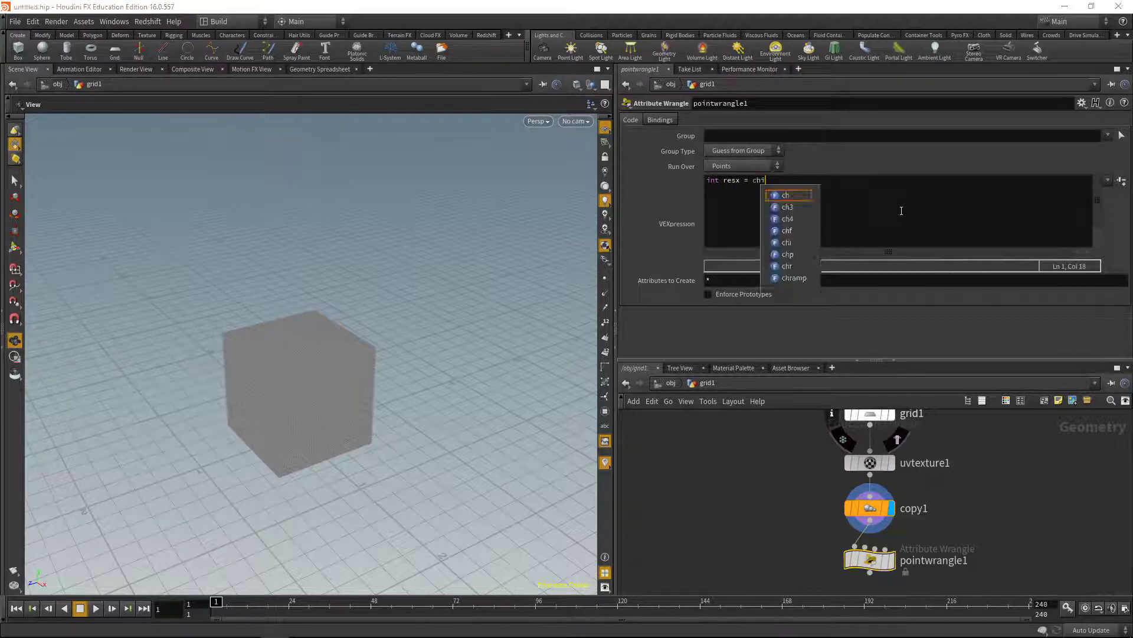
pyautogui.write('("res_X");')
pyautogui.press('Return')
pyautogui.write('int re')
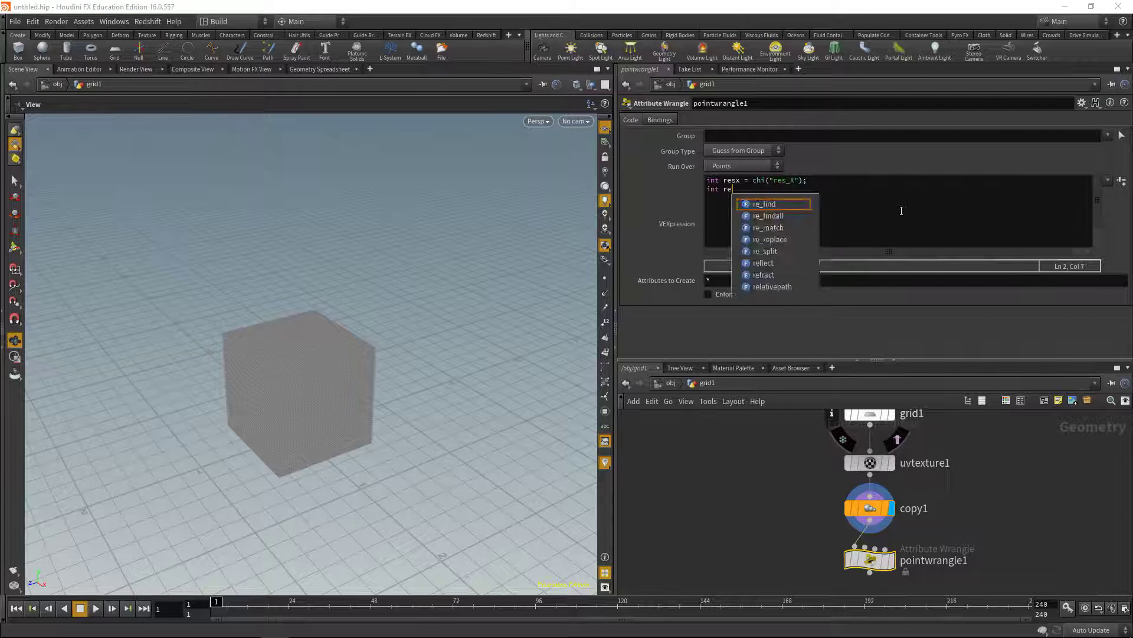
pyautogui.write('sy = chi(')
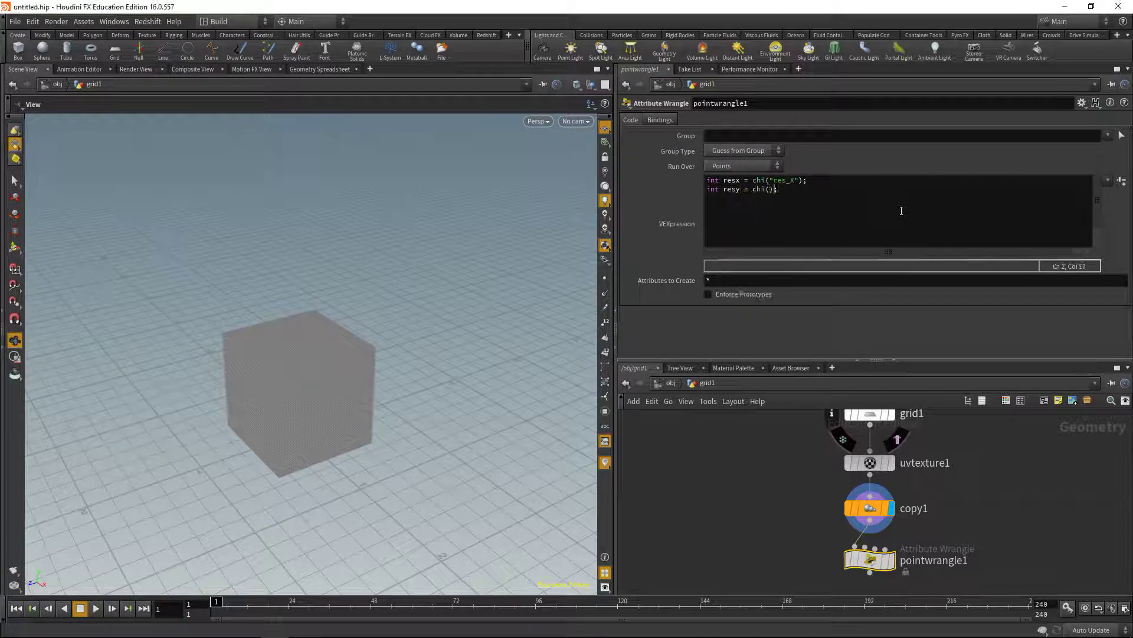
pyautogui.write('"res_Y");')
pyautogui.press('Return')
pyautogui.write('tring filep')
pyautogui.write('ath = chs')
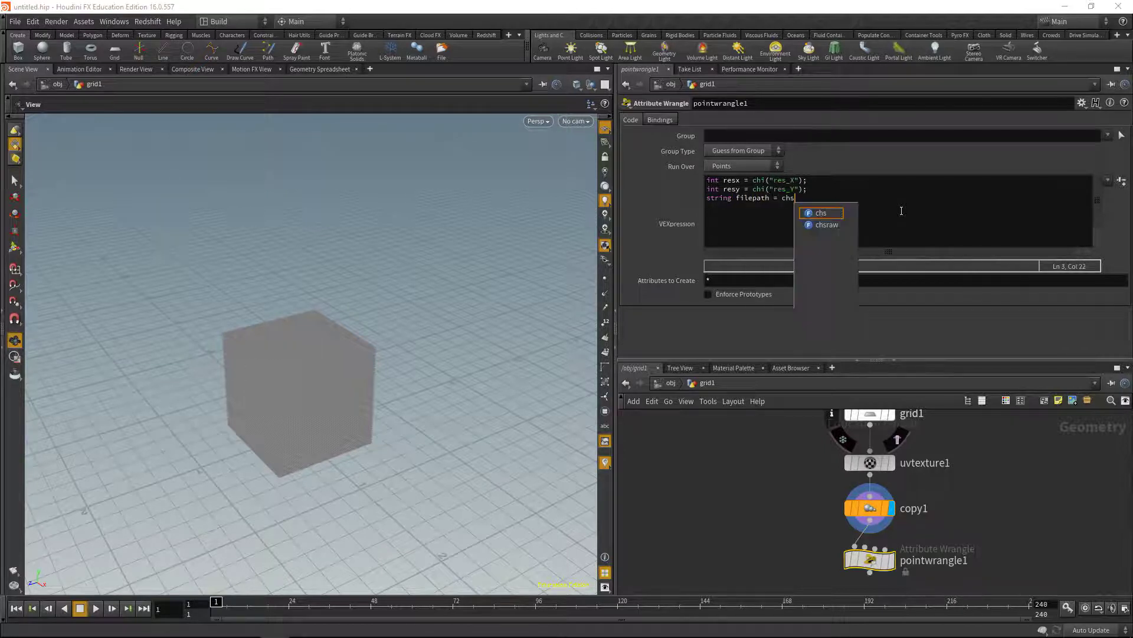
pyautogui.write('("File_Path");')
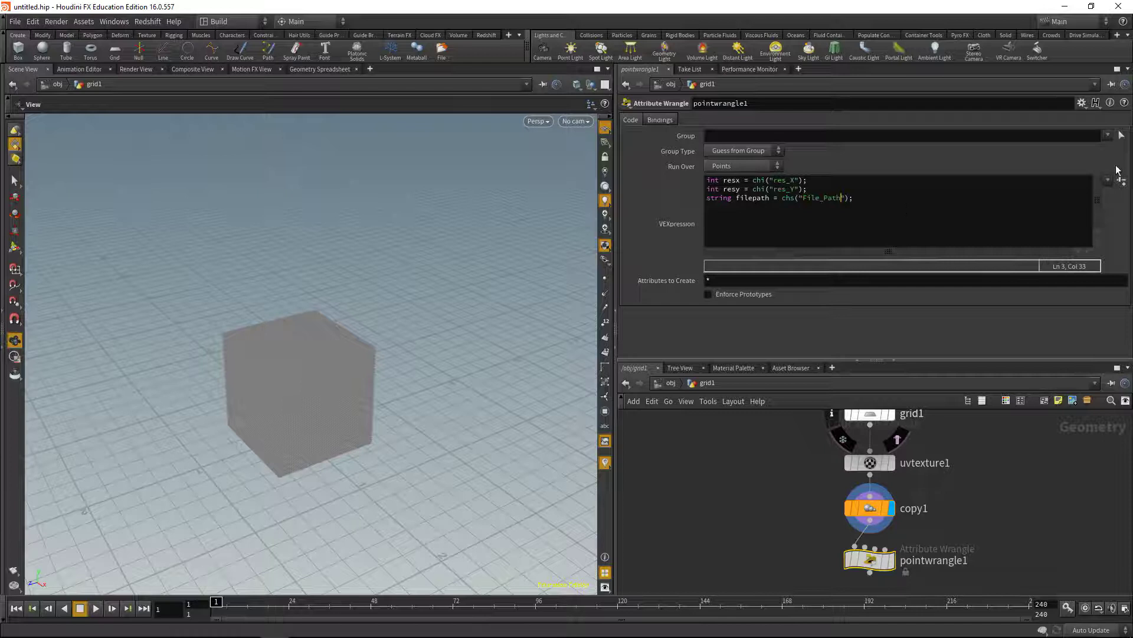
pyautogui.click(1123, 185)
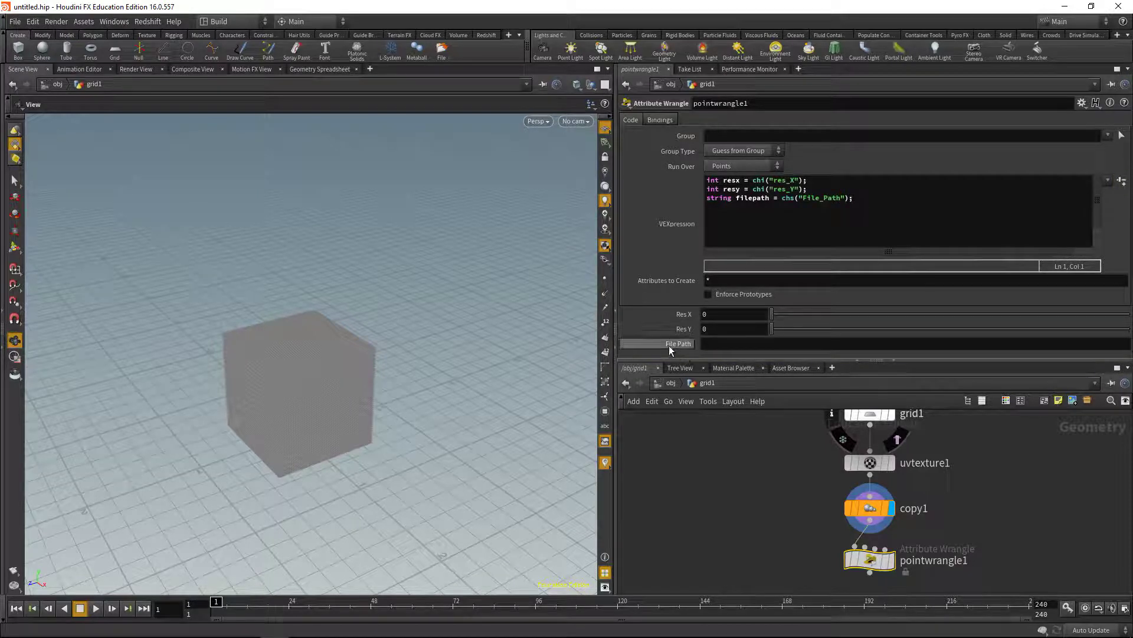
pyautogui.click(1082, 103)
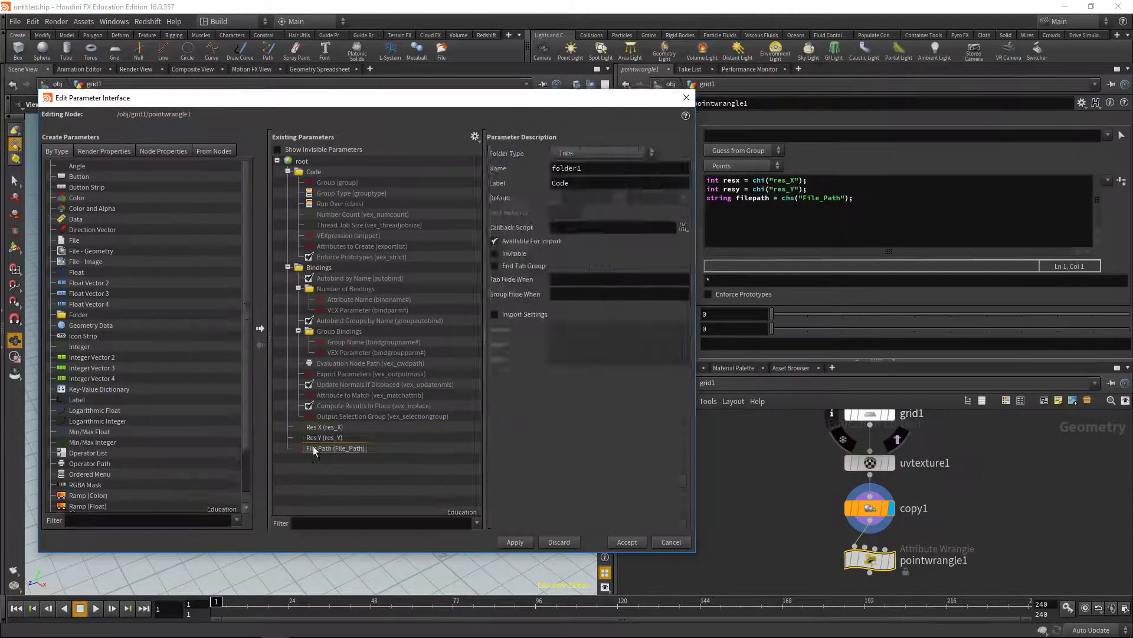
# Change the File_Path parameter type to File - Image.
pyautogui.click(312, 449)
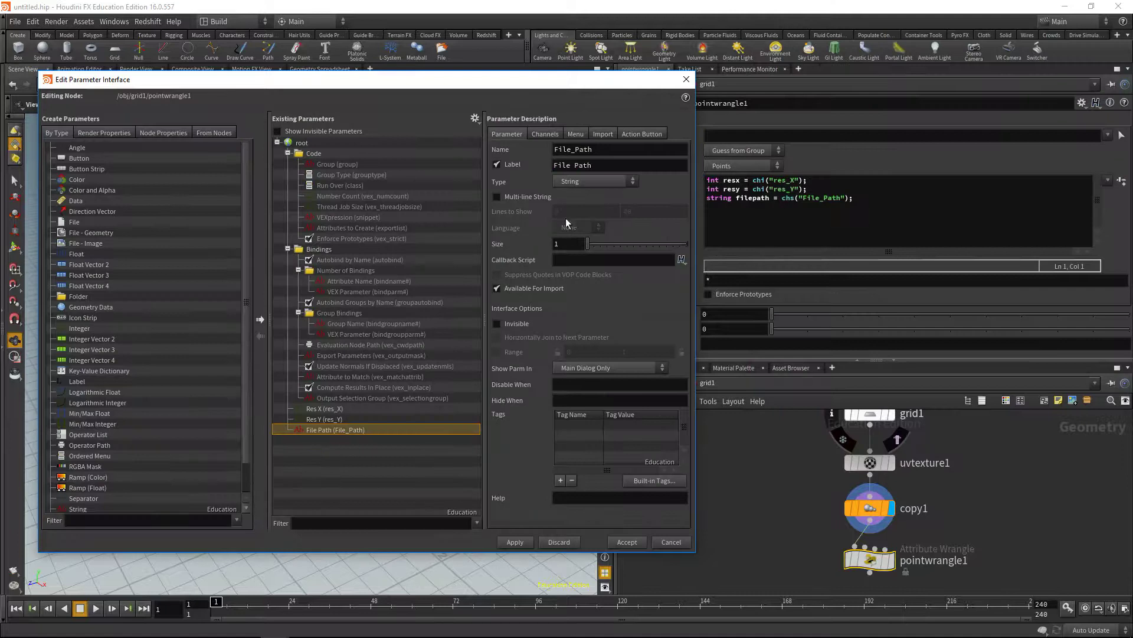
pyautogui.click(582, 184)
pyautogui.click(582, 501)
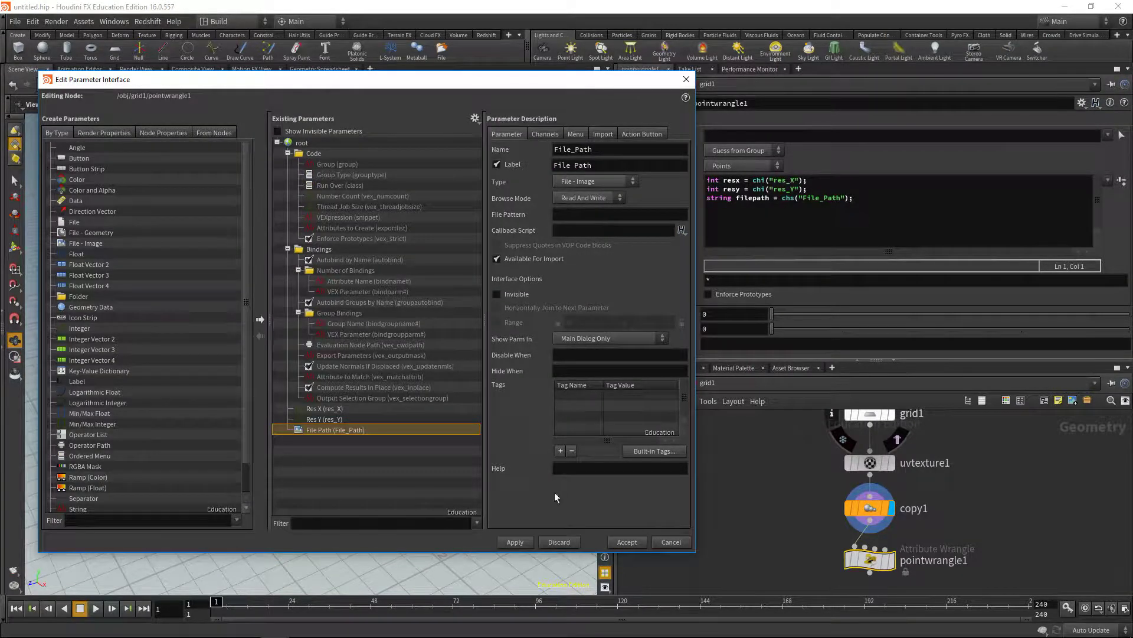
pyautogui.click(624, 542)
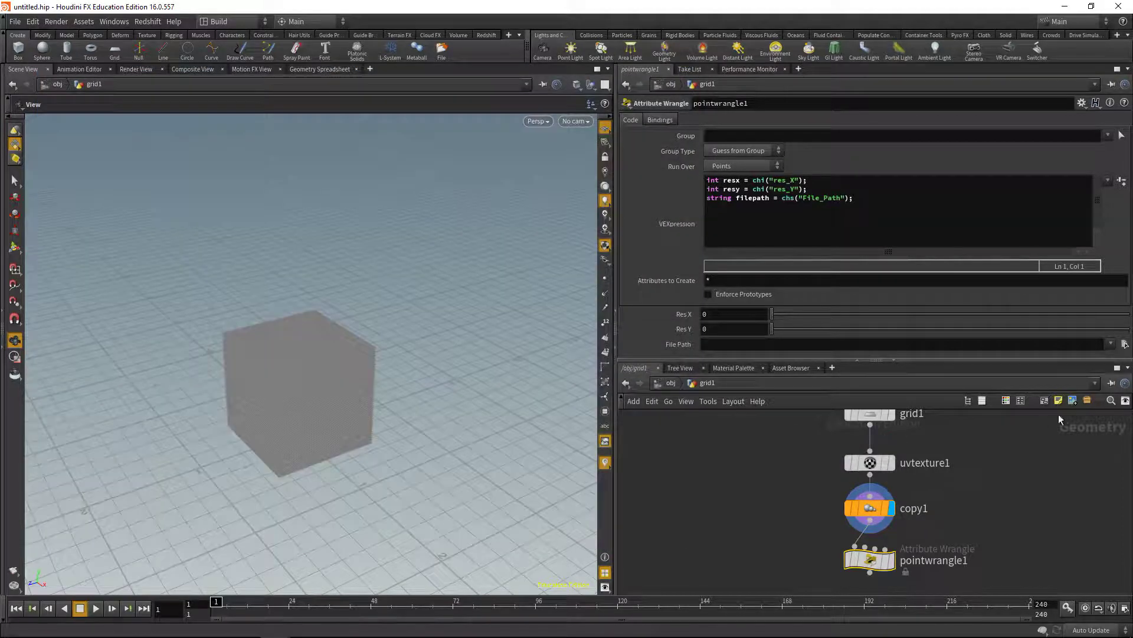
# Set File Path to big_buck_bunny_0.jpg.
pyautogui.click(1124, 343)
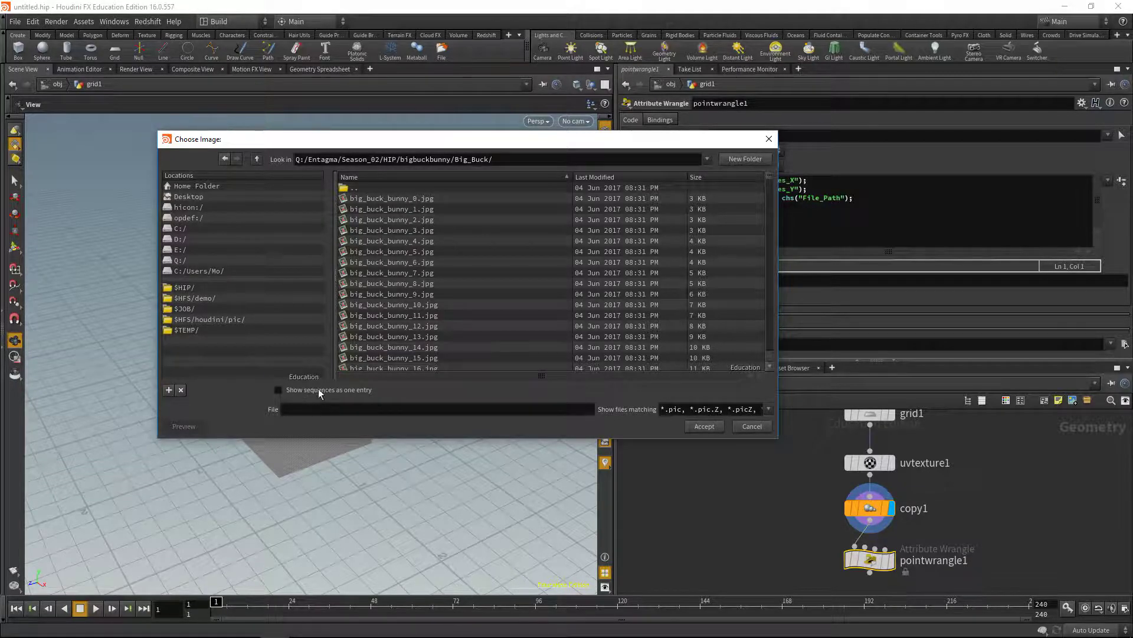
pyautogui.click(402, 199)
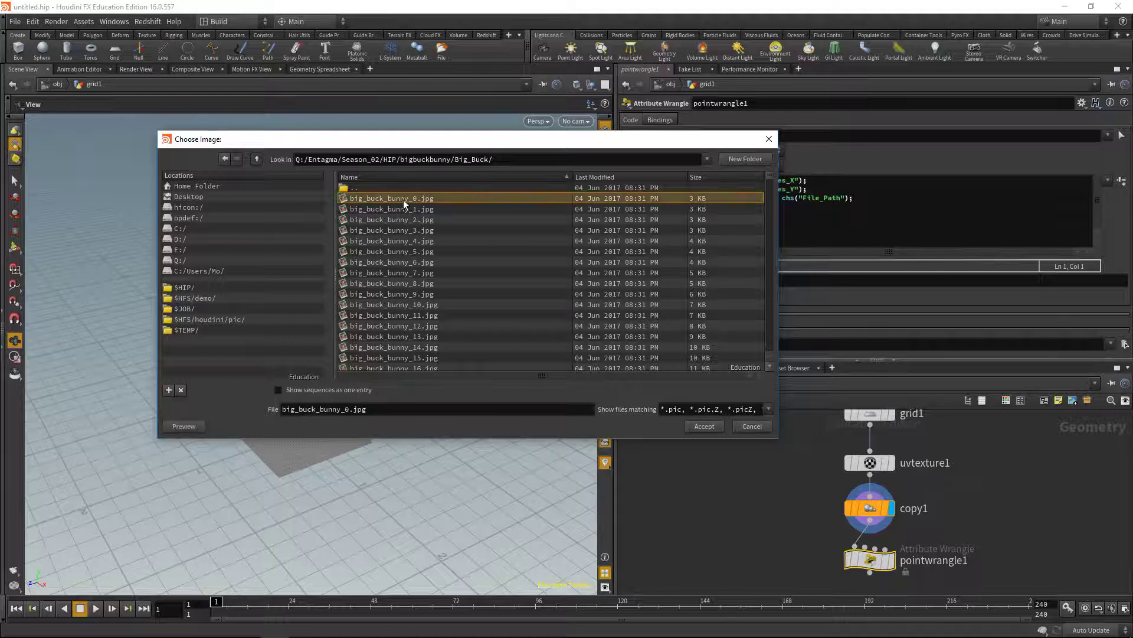
pyautogui.click(705, 426)
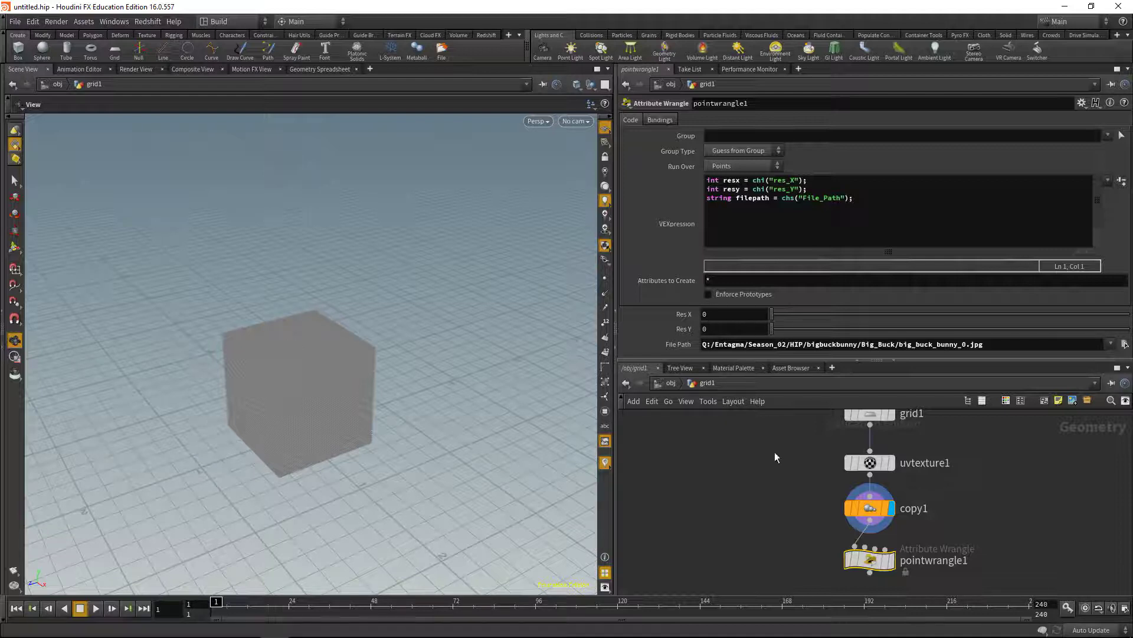
# Link the wrangle's Res X to grid1's Columns (80) as a relative reference.
pyautogui.moveTo(775, 451); pyautogui.dragTo(775, 469, button='middle')
pyautogui.click(868, 433)
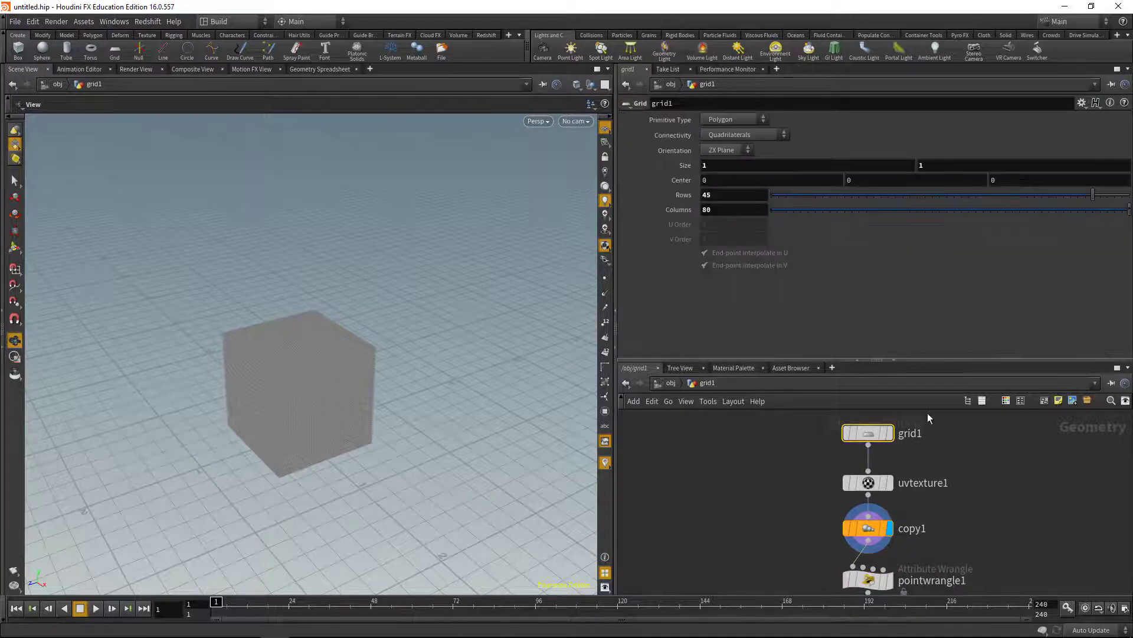
pyautogui.rightClick(688, 208)
pyautogui.click(716, 266)
pyautogui.click(873, 581)
pyautogui.rightClick(687, 316)
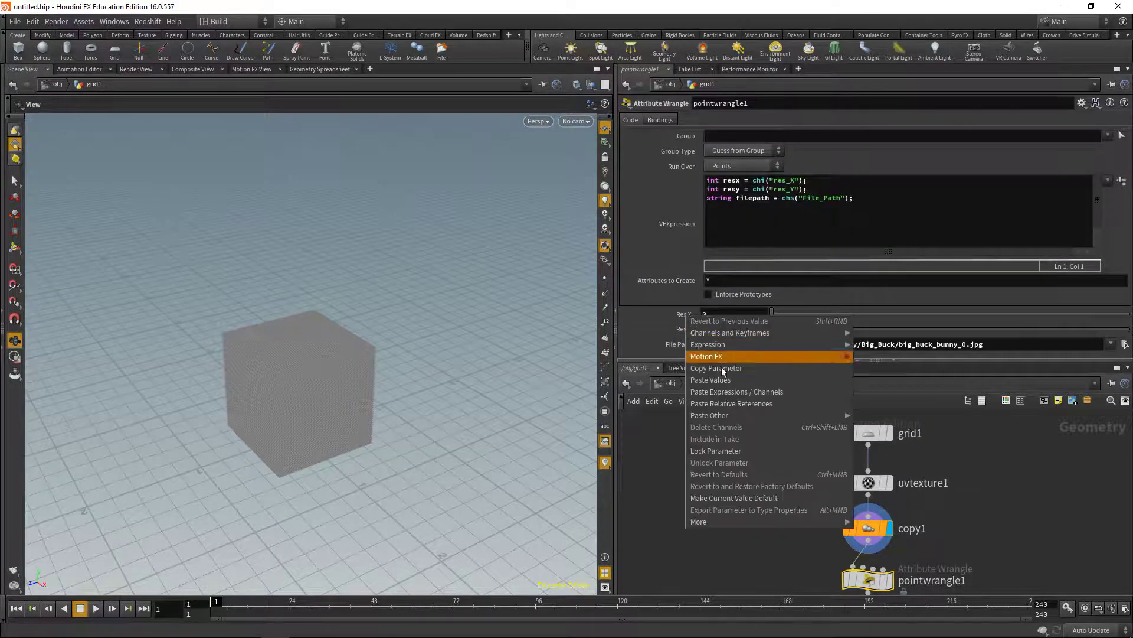
pyautogui.click(735, 405)
# Copy grid1's Rows (45) for Res Y and save as Moviecolors_HSV_01.hipnc.
pyautogui.click(868, 433)
pyautogui.rightClick(687, 202)
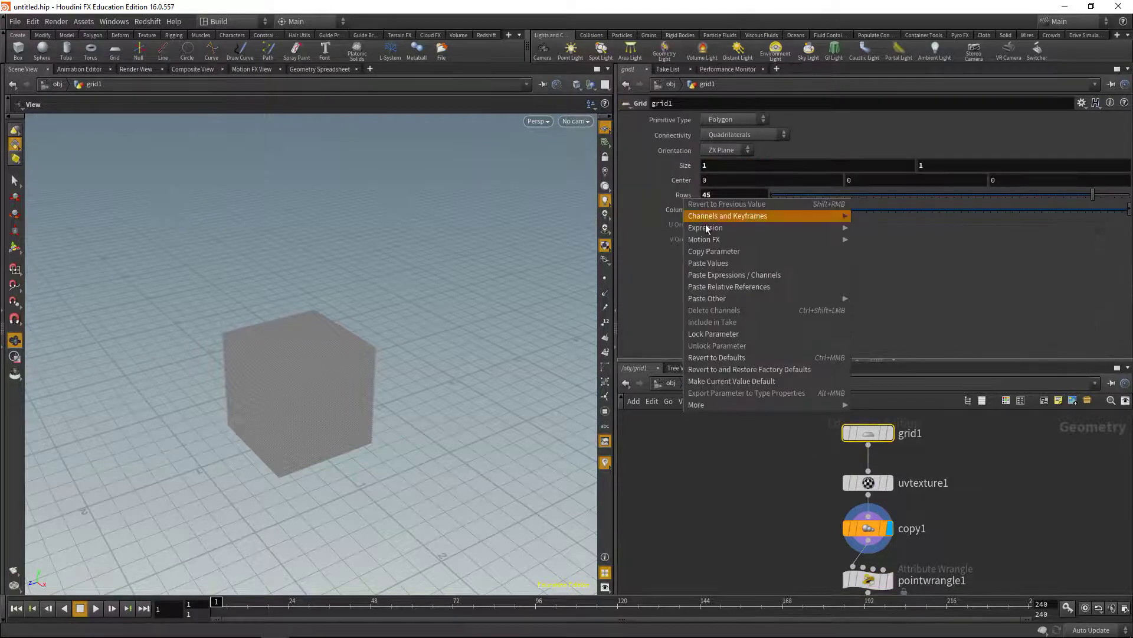
pyautogui.click(706, 221)
pyautogui.click(867, 580)
pyautogui.hotkey('ctrl', 's')
pyautogui.click(732, 217)
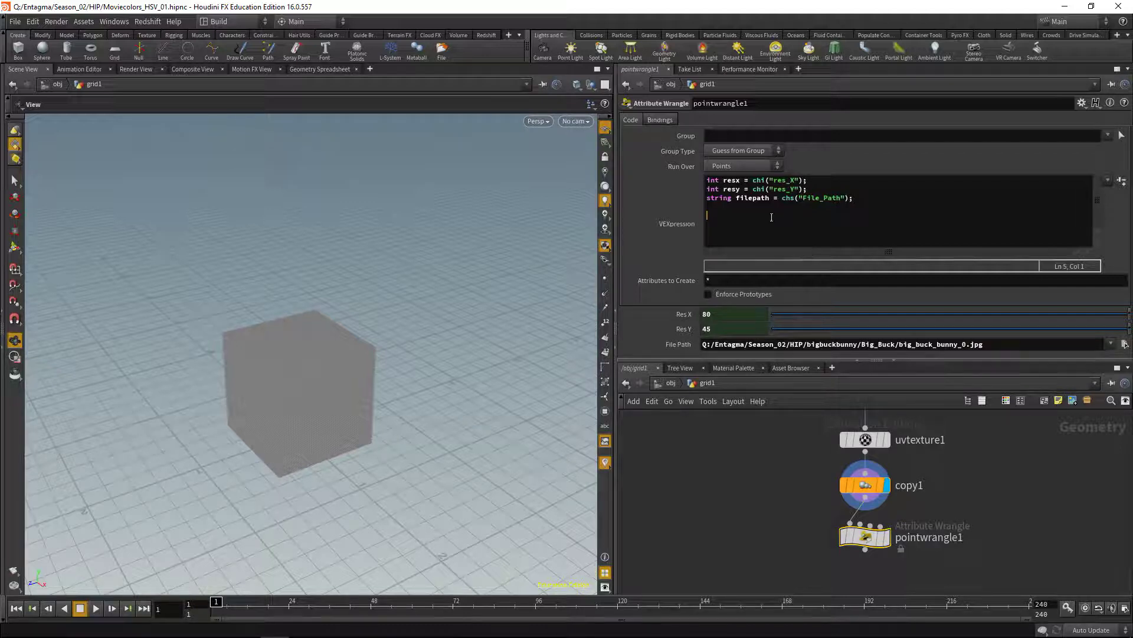
pyautogui.write('string ')
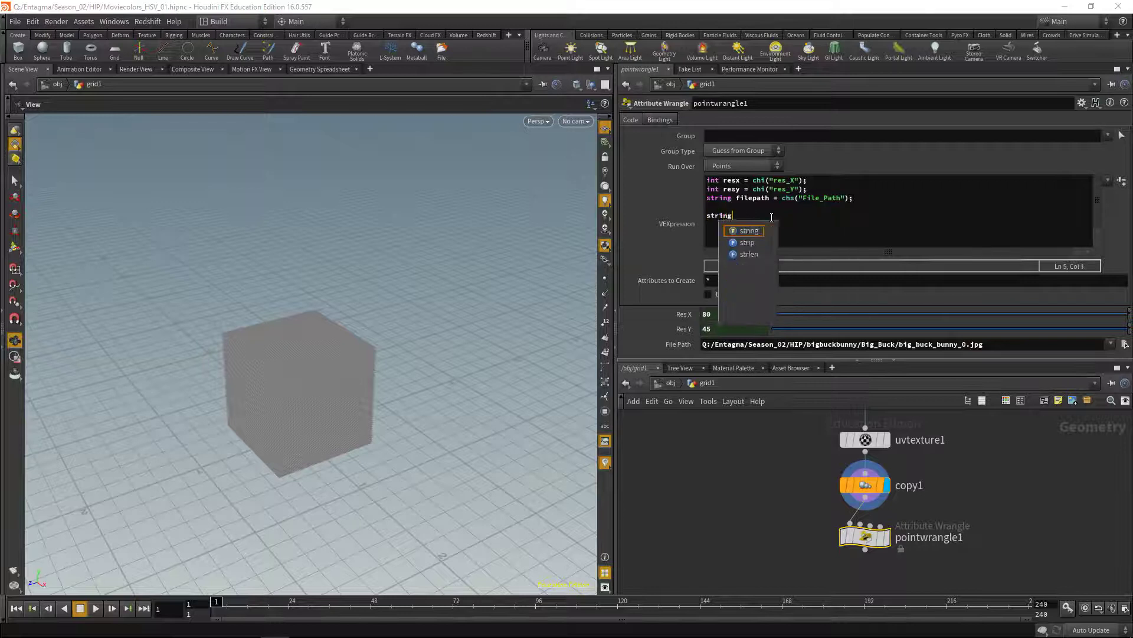
pyautogui.write('path, ')
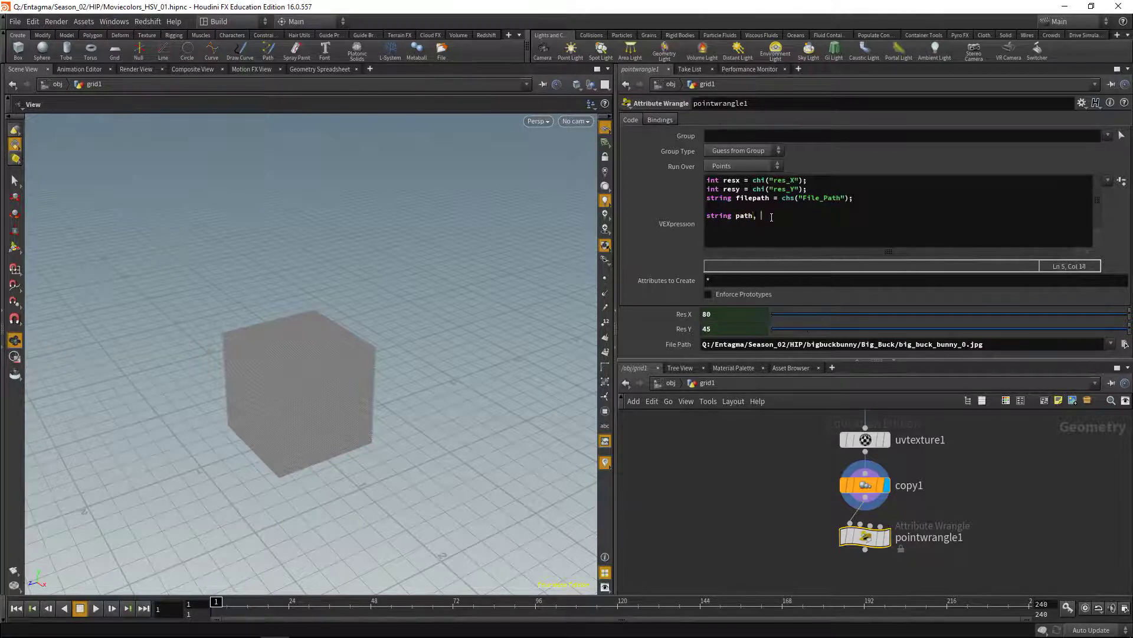
pyautogui.write('file, s')
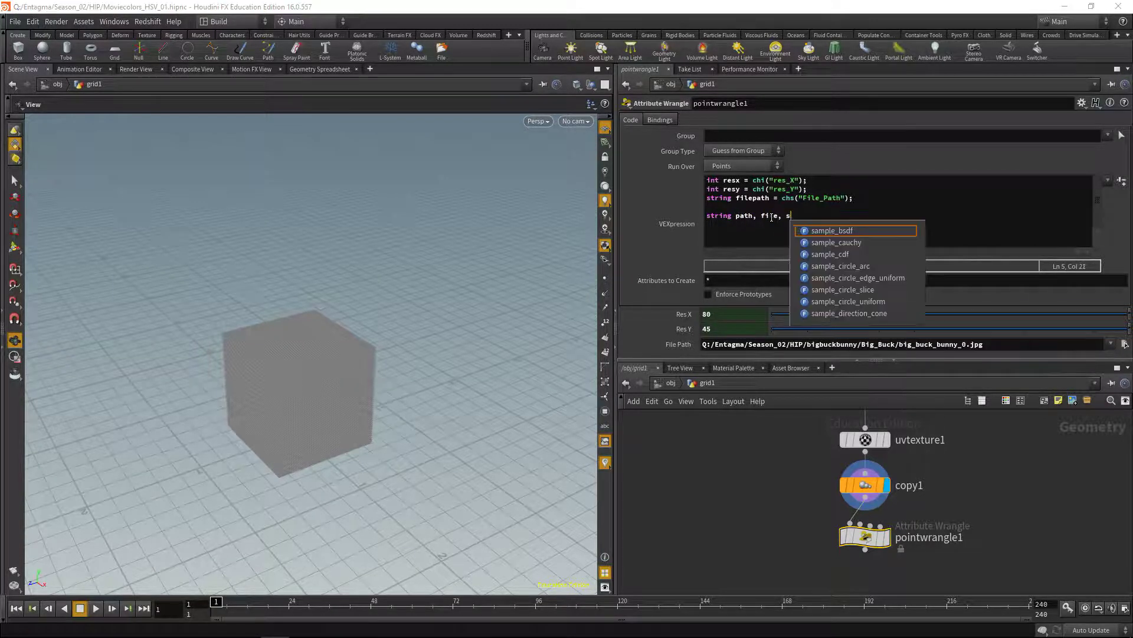
pyautogui.write('uff')
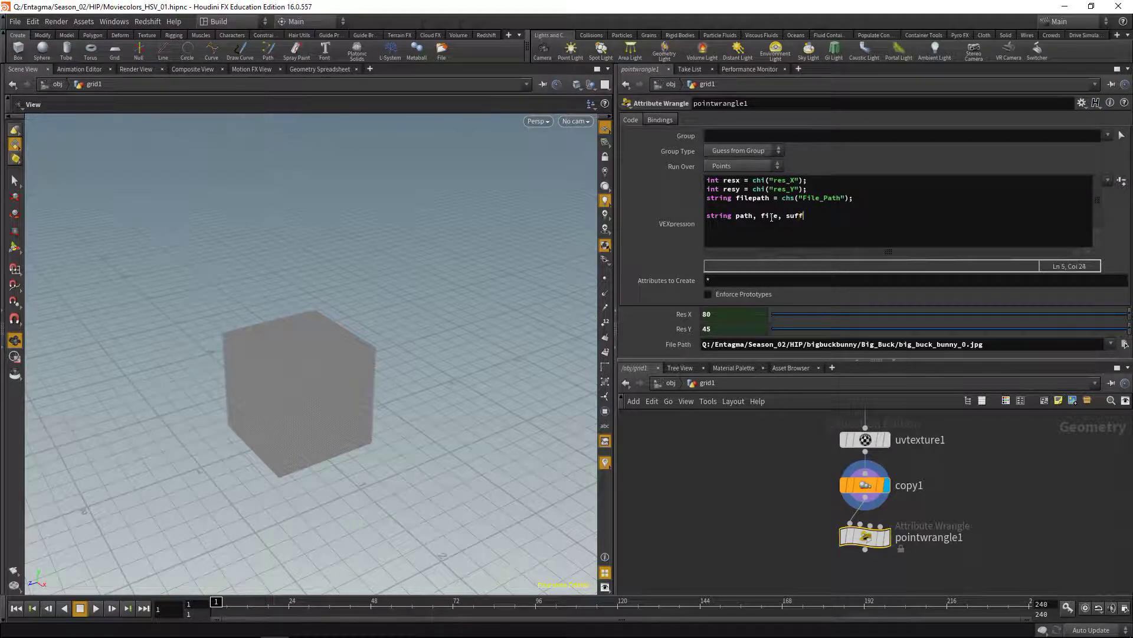
pyautogui.write('ix;')
# Declare path, file and suffix strings and add splitpath(filepath, path, file).
pyautogui.press('Return')
pyautogui.press('Return')
pyautogui.moveTo(899, 343); pyautogui.dragTo(705, 343)
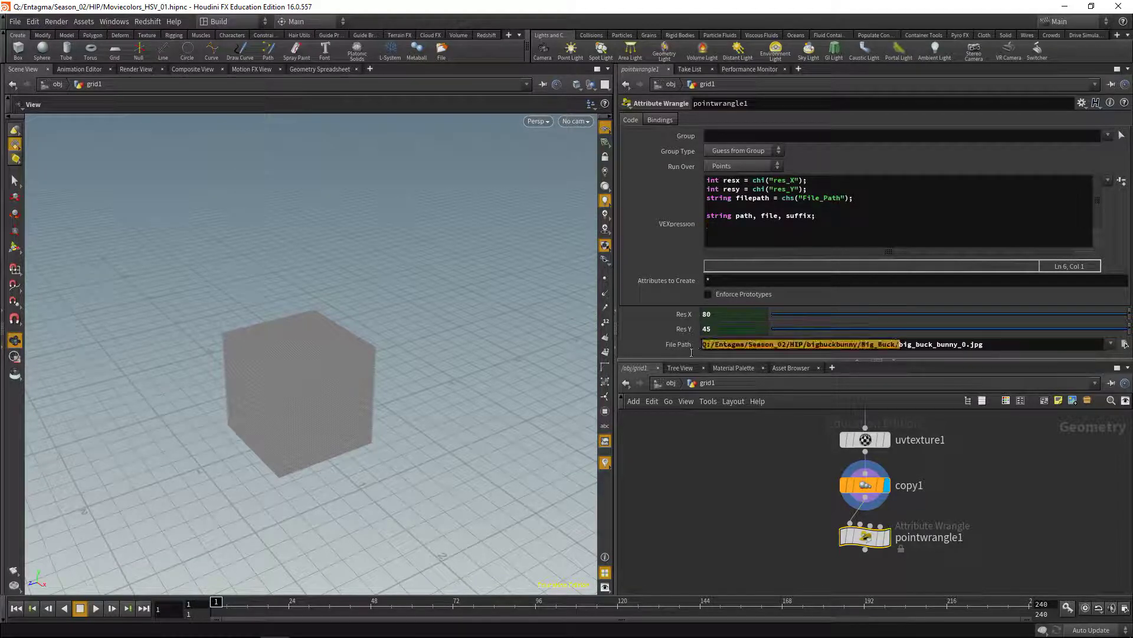
pyautogui.moveTo(985, 343); pyautogui.dragTo(899, 348)
pyautogui.click(797, 226)
pyautogui.write('splitpath')
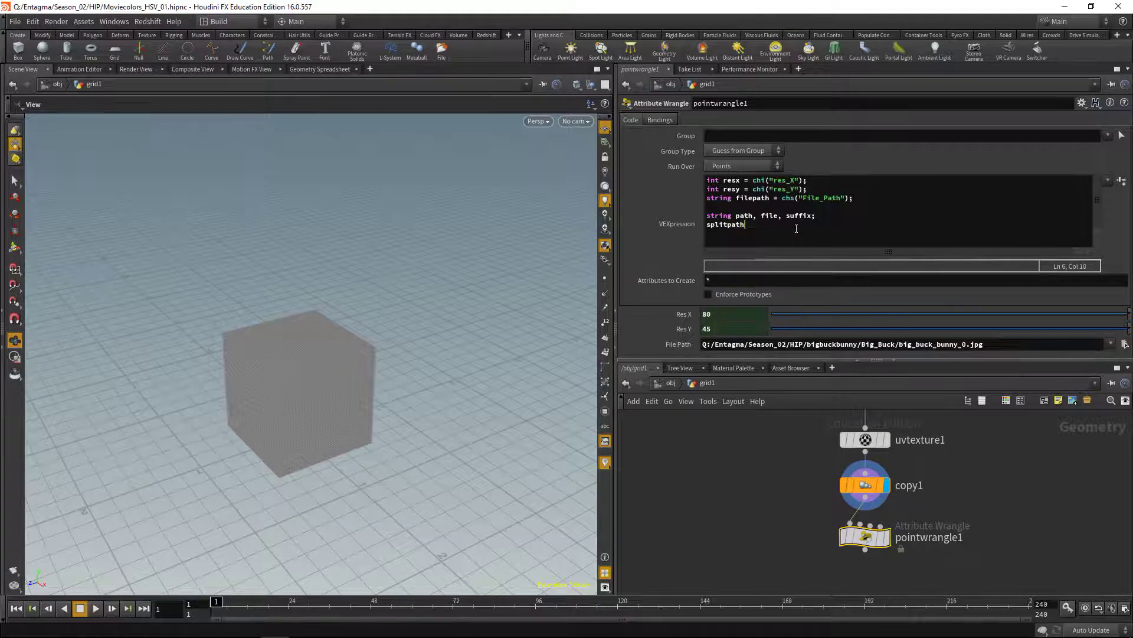
pyautogui.write('(filepath, path, file);')
# Check the splitpath arguments against the file name's .jpg extension and frame number 0.
pyautogui.doubleClick(762, 226)
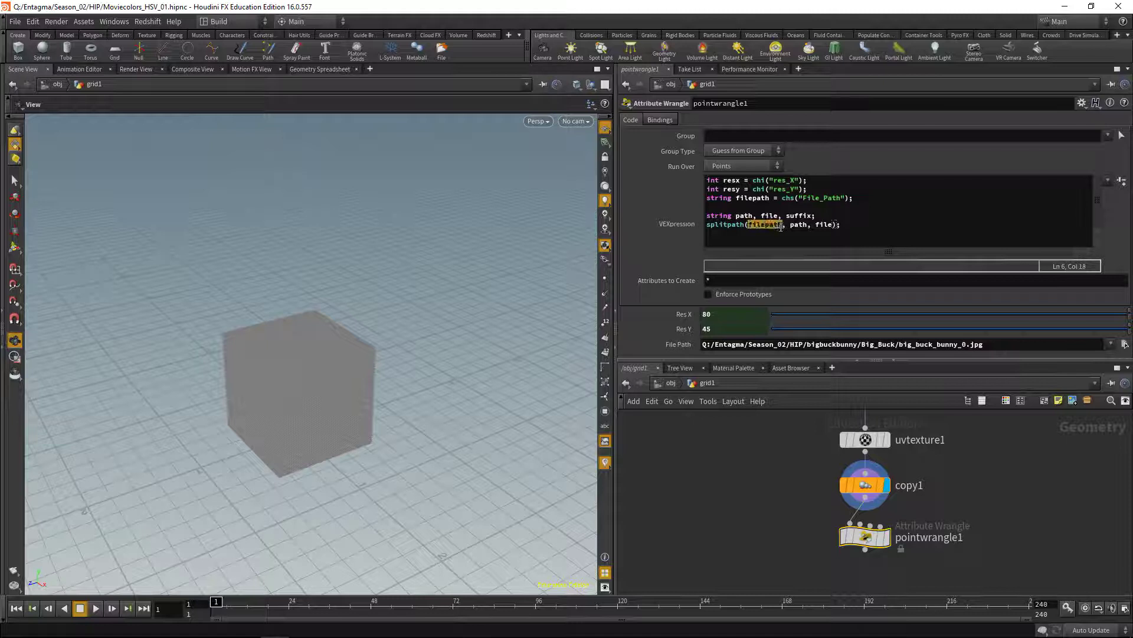
pyautogui.doubleClick(799, 226)
pyautogui.click(860, 225)
pyautogui.moveTo(899, 345); pyautogui.dragTo(988, 344)
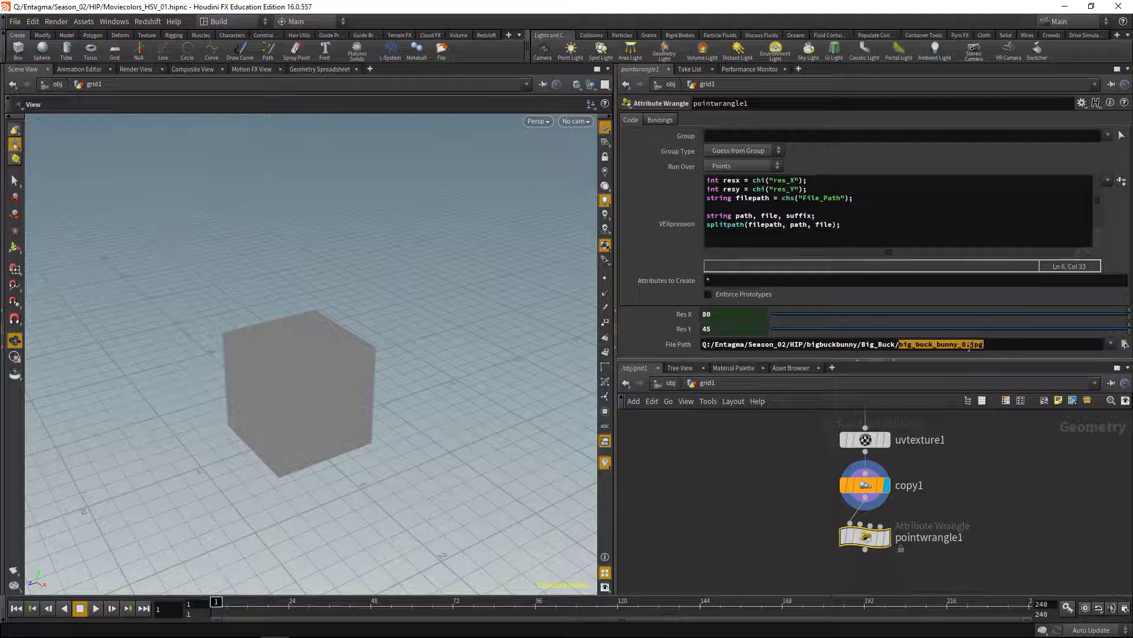
pyautogui.click(964, 344)
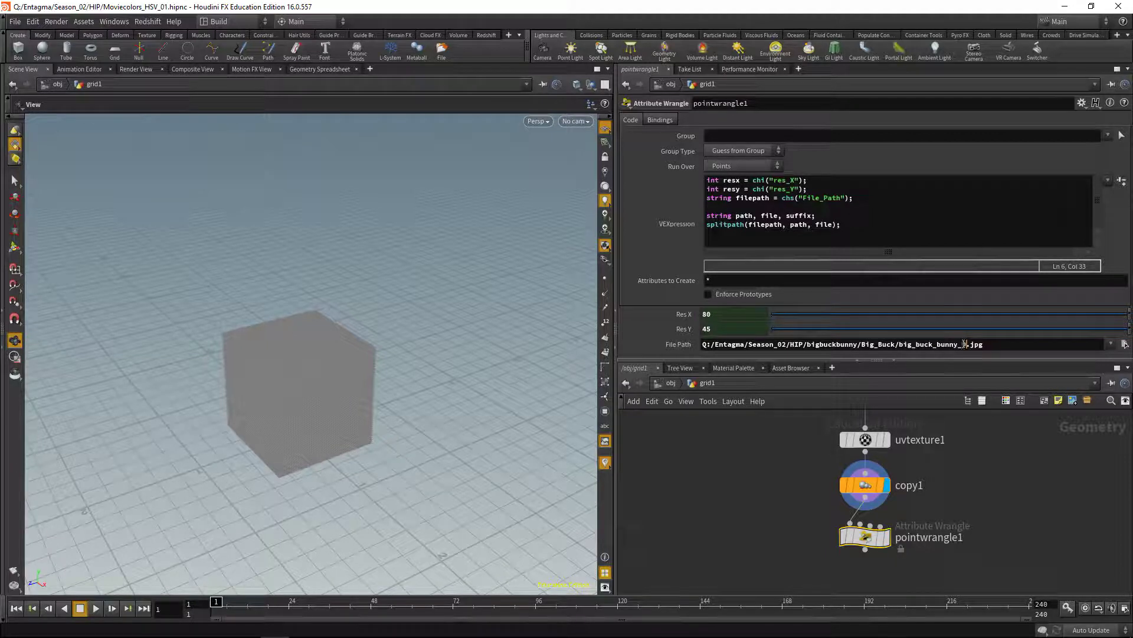
pyautogui.moveTo(963, 345); pyautogui.dragTo(984, 345)
pyautogui.click(873, 237)
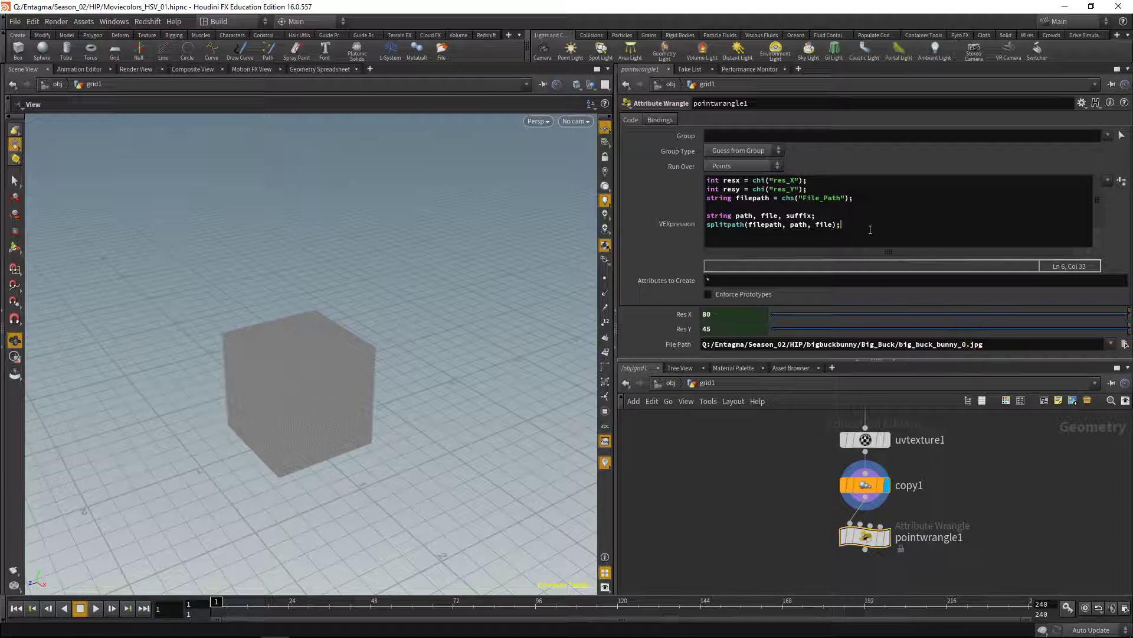
pyautogui.moveTo(966, 344); pyautogui.dragTo(960, 344)
# Add the line string counter = itoa(opdigits(file)); after splitpath.
pyautogui.click(855, 229)
pyautogui.press('Return')
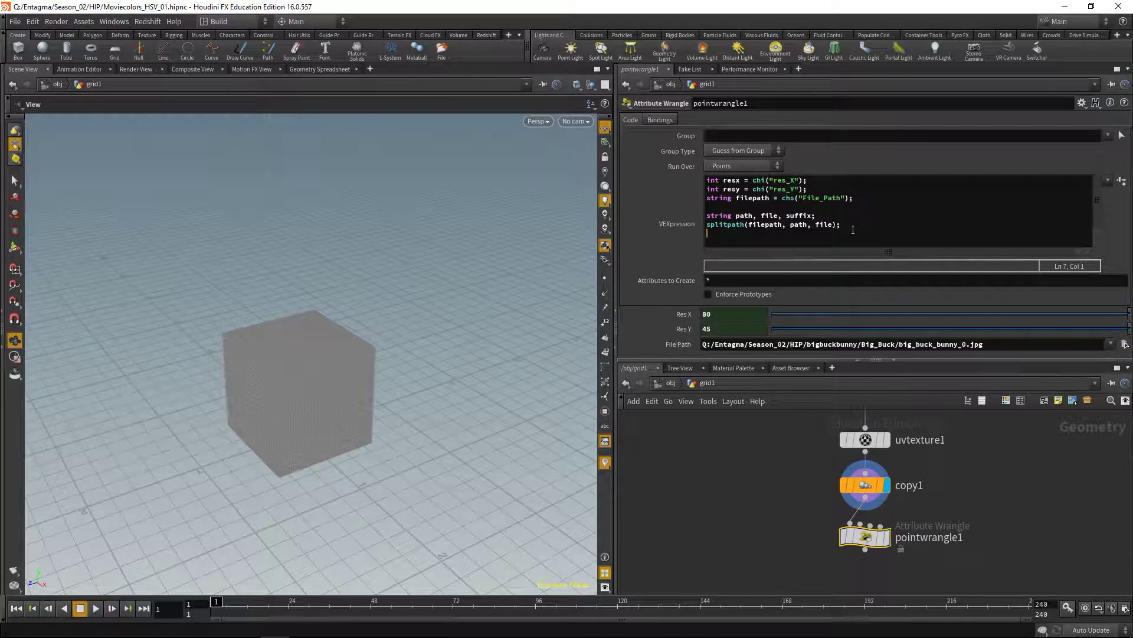
pyautogui.write('string counter = ')
pyautogui.write(';')
pyautogui.press('Left')
pyautogui.write('opdigit')
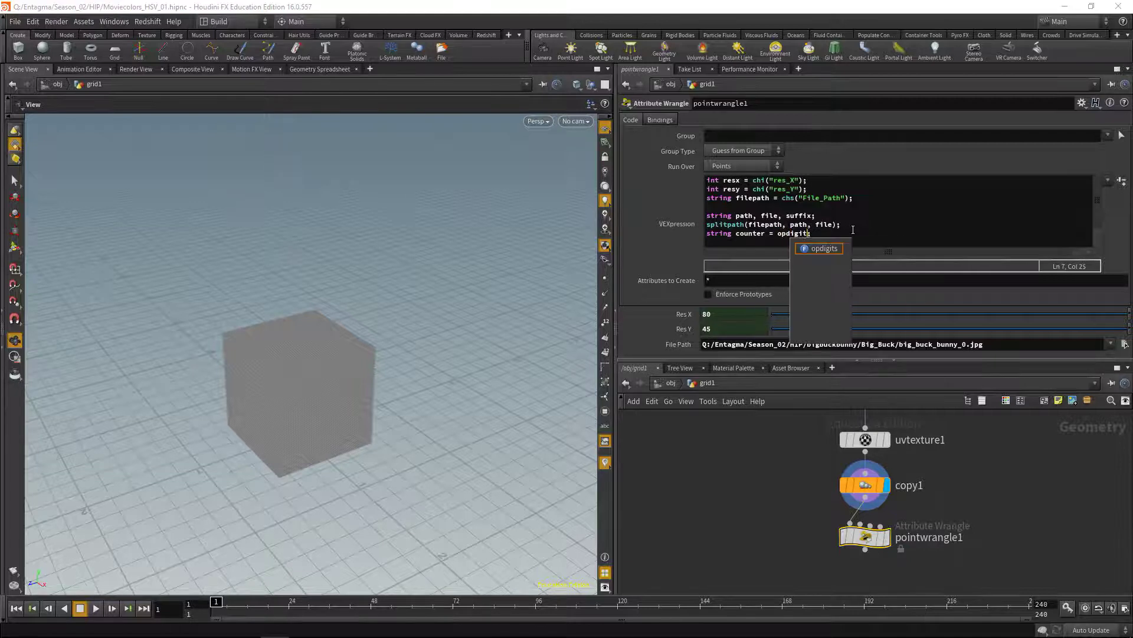
pyautogui.write('s')
pyautogui.press('Right')
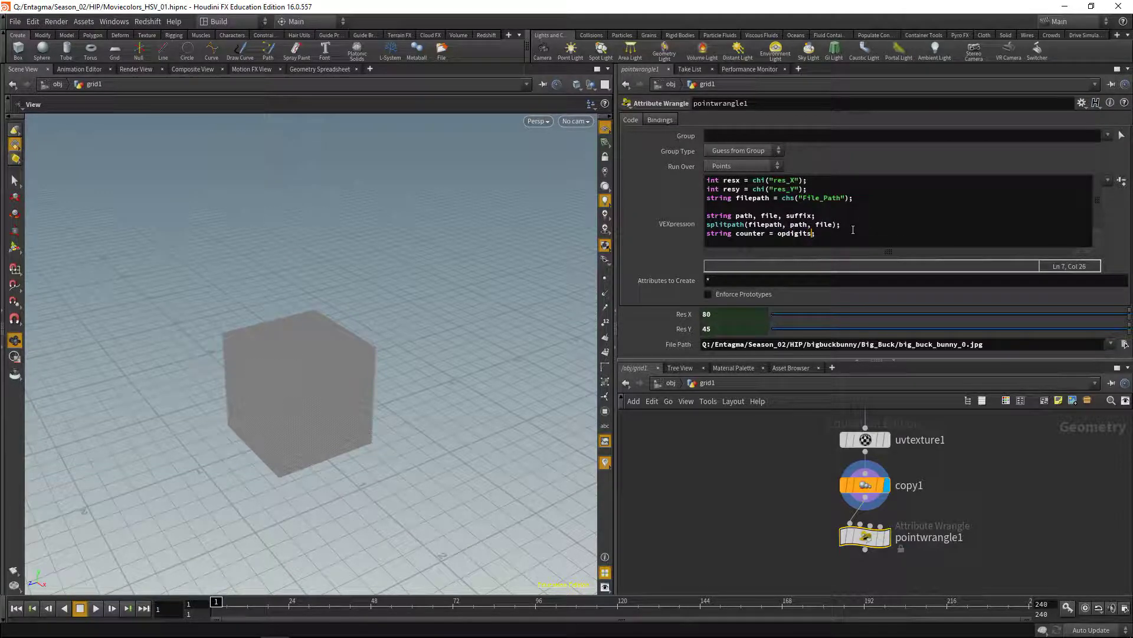
pyautogui.write('(fi')
pyautogui.write('le')
pyautogui.write(')')
pyautogui.write(')')
pyautogui.write('(')
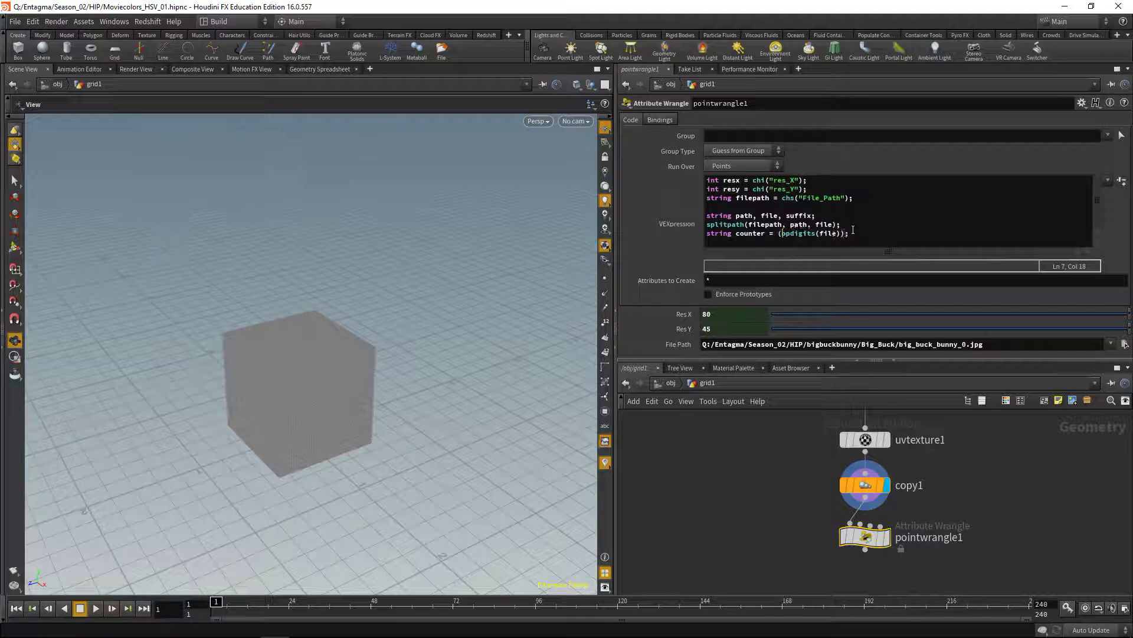
pyautogui.write('itoa')
pyautogui.press('End')
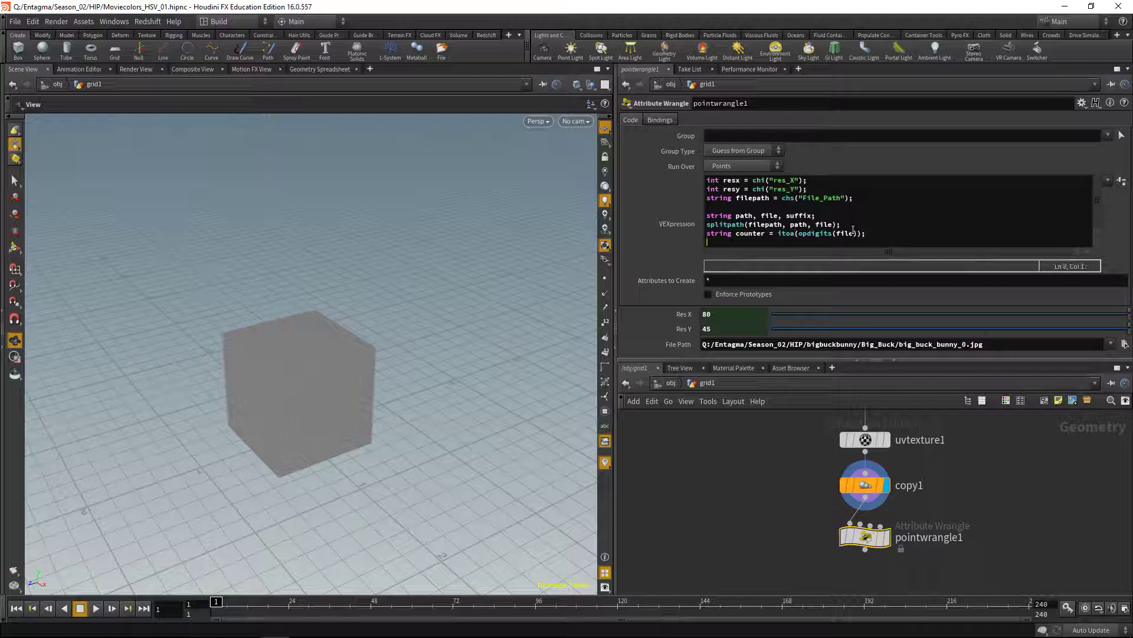
pyautogui.press('Return')
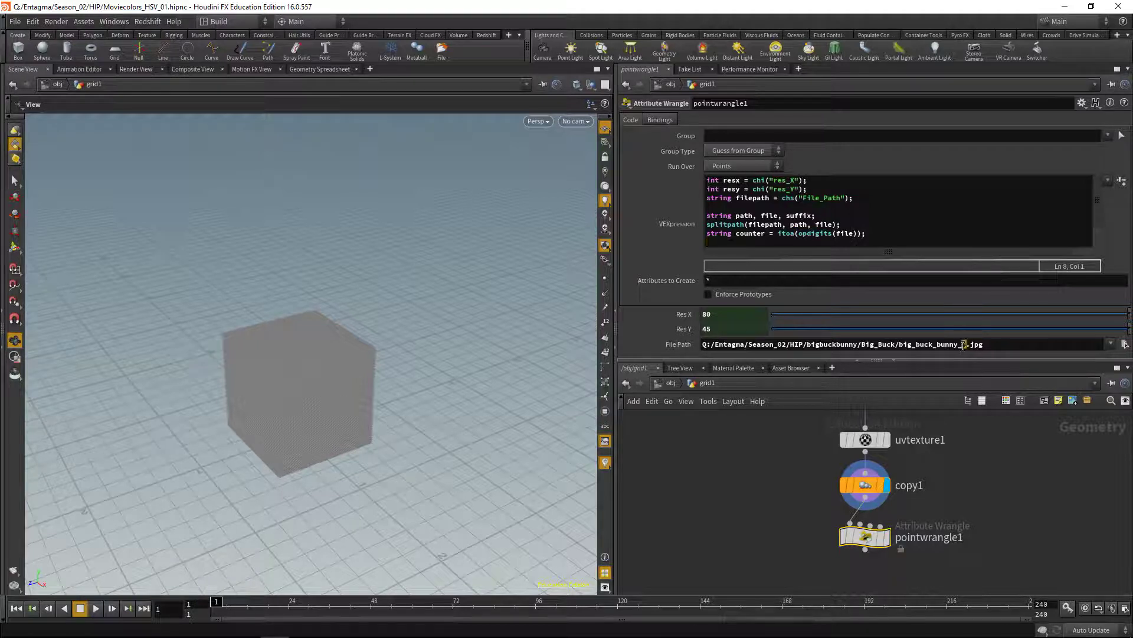
# Split the file name at the counter, setting file to temp[0].
pyautogui.click(910, 344)
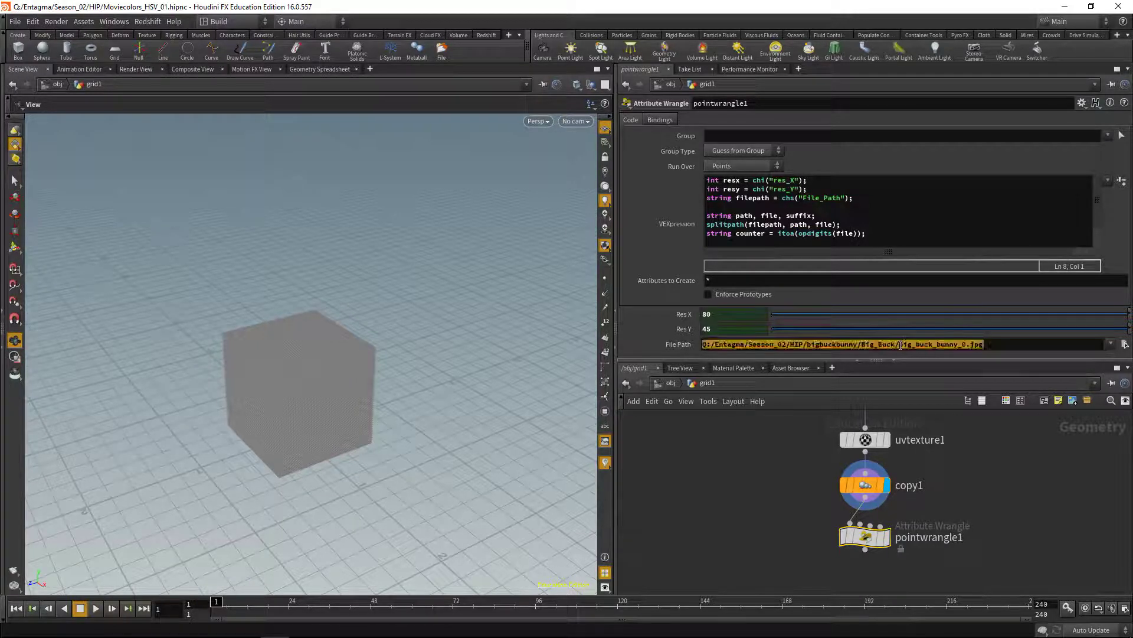
pyautogui.moveTo(901, 343); pyautogui.dragTo(986, 344)
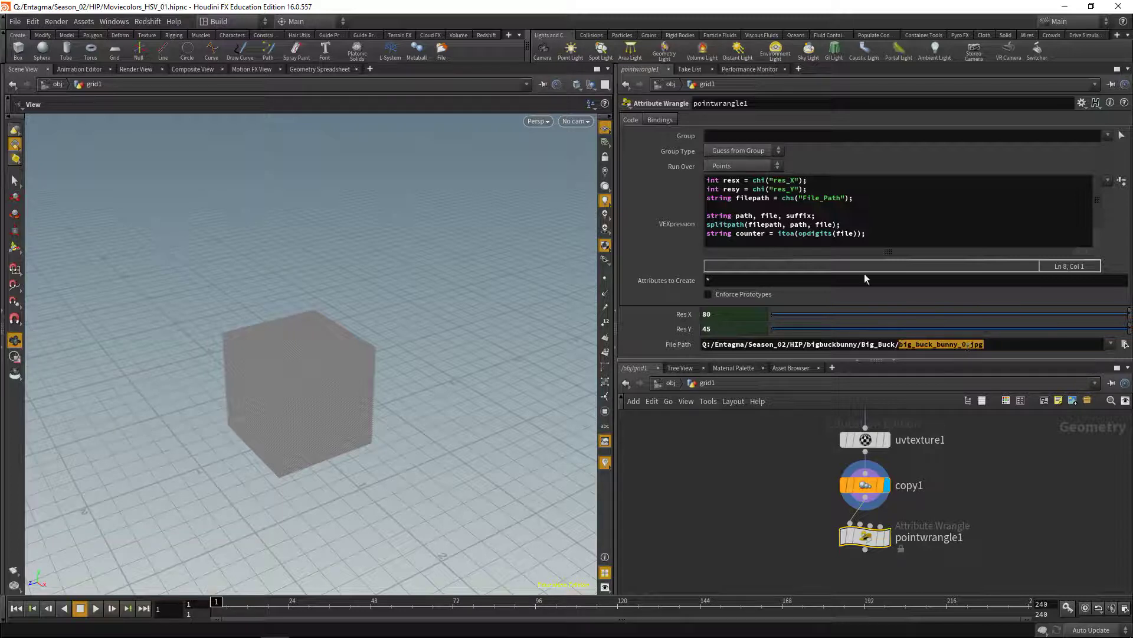
pyautogui.write('string temp')
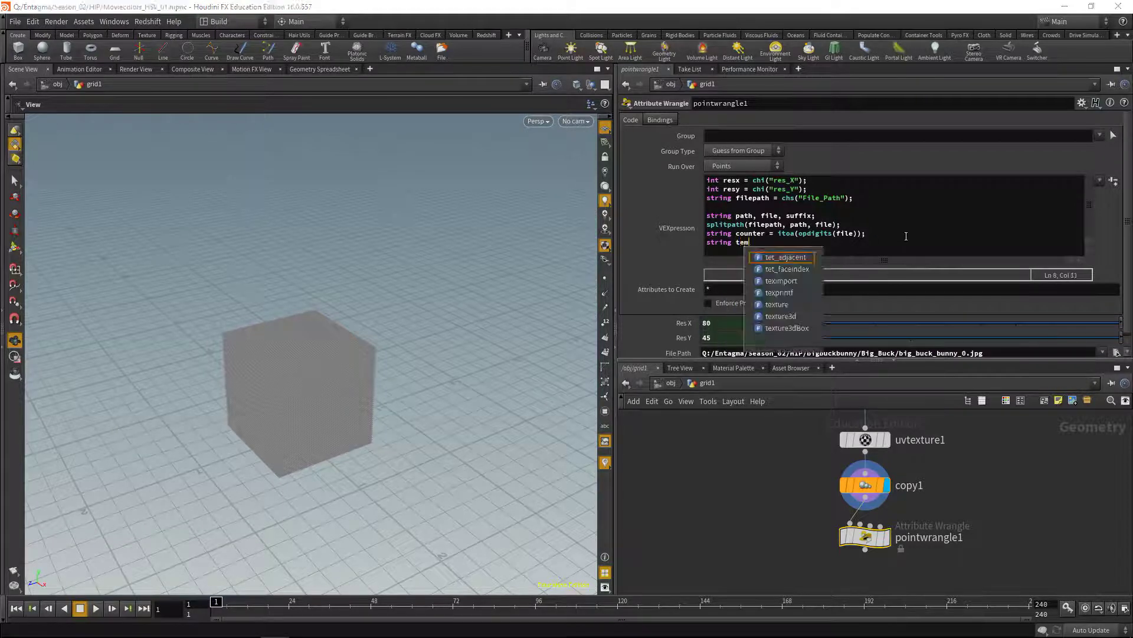
pyautogui.write('[] ')
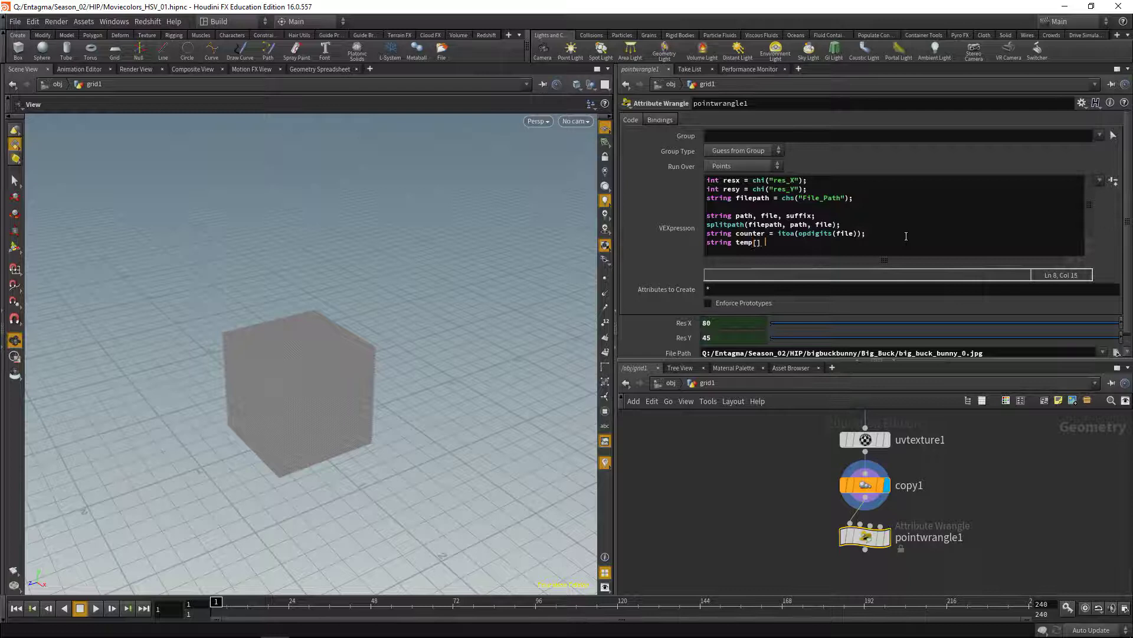
pyautogui.write('= ')
pyautogui.write('split();')
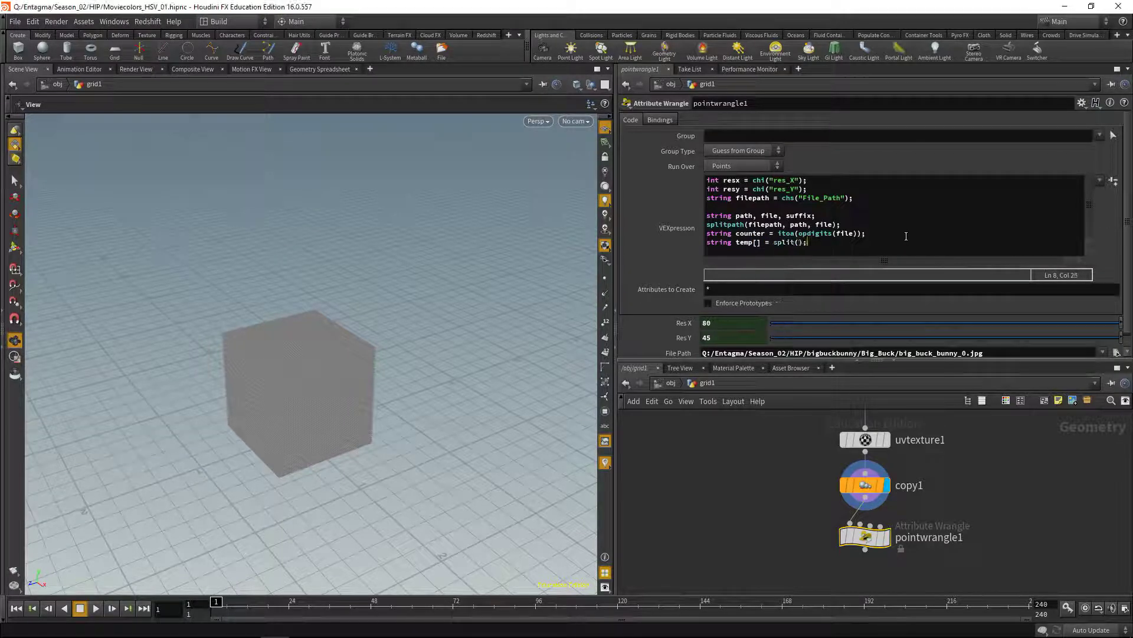
pyautogui.press('Left')
pyautogui.press('Left')
pyautogui.write('file')
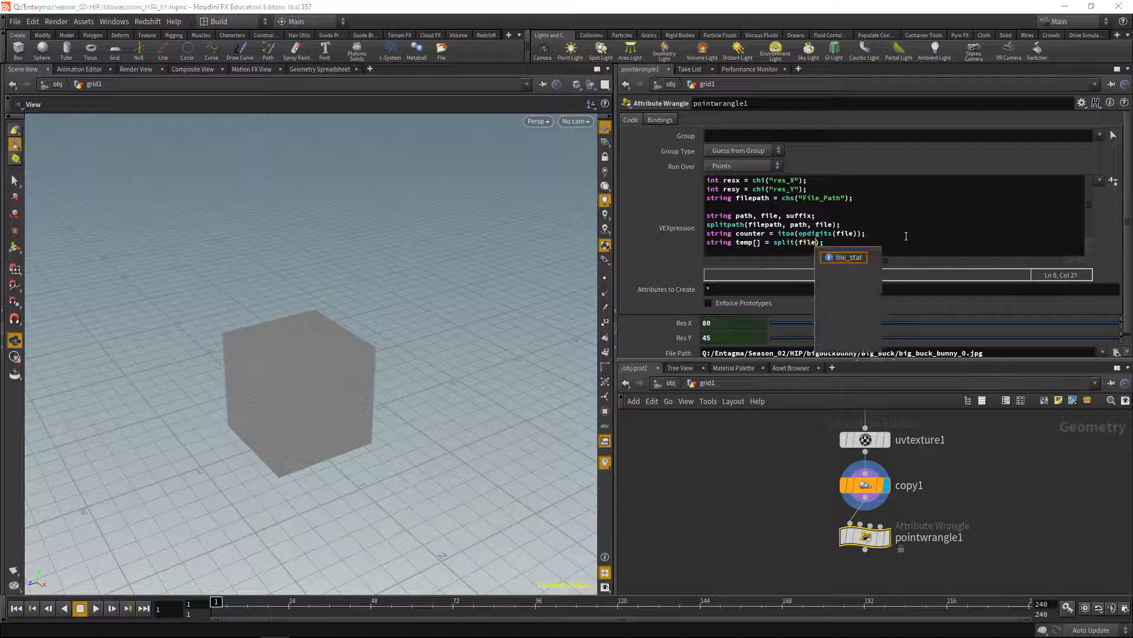
pyautogui.write(', counter')
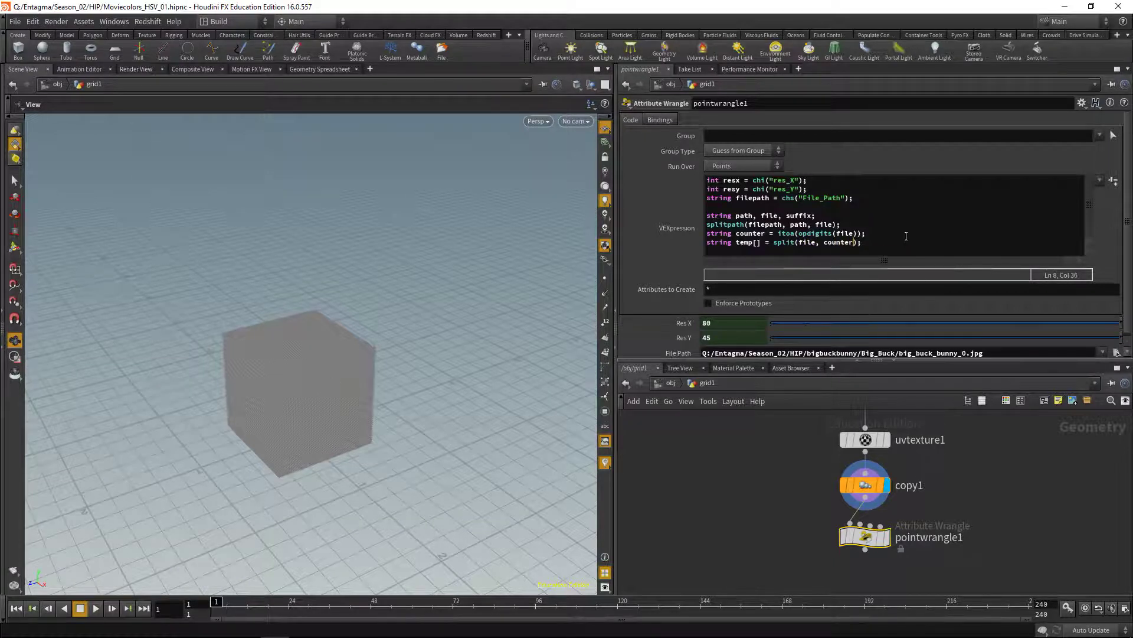
pyautogui.press('End')
pyautogui.press('Return')
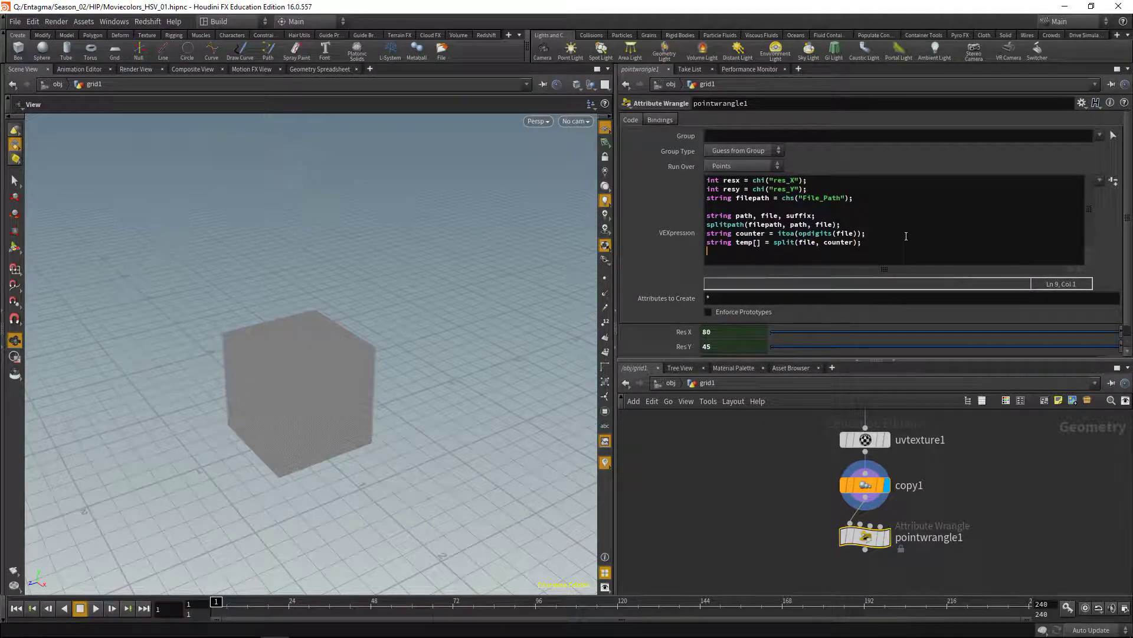
pyautogui.write('fi')
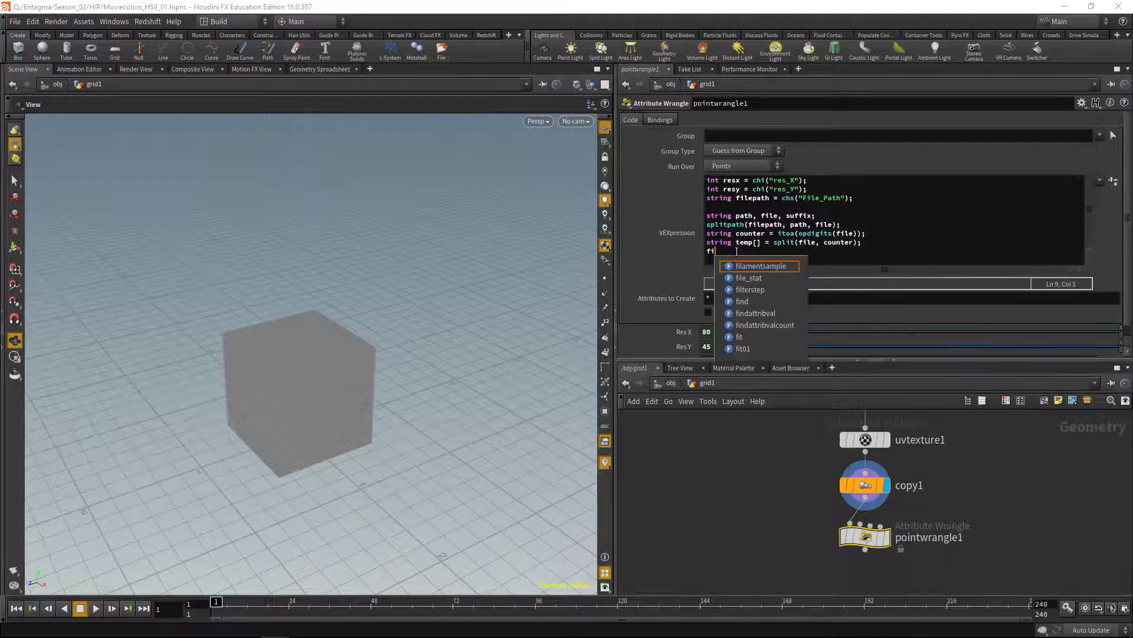
pyautogui.write('le = temp')
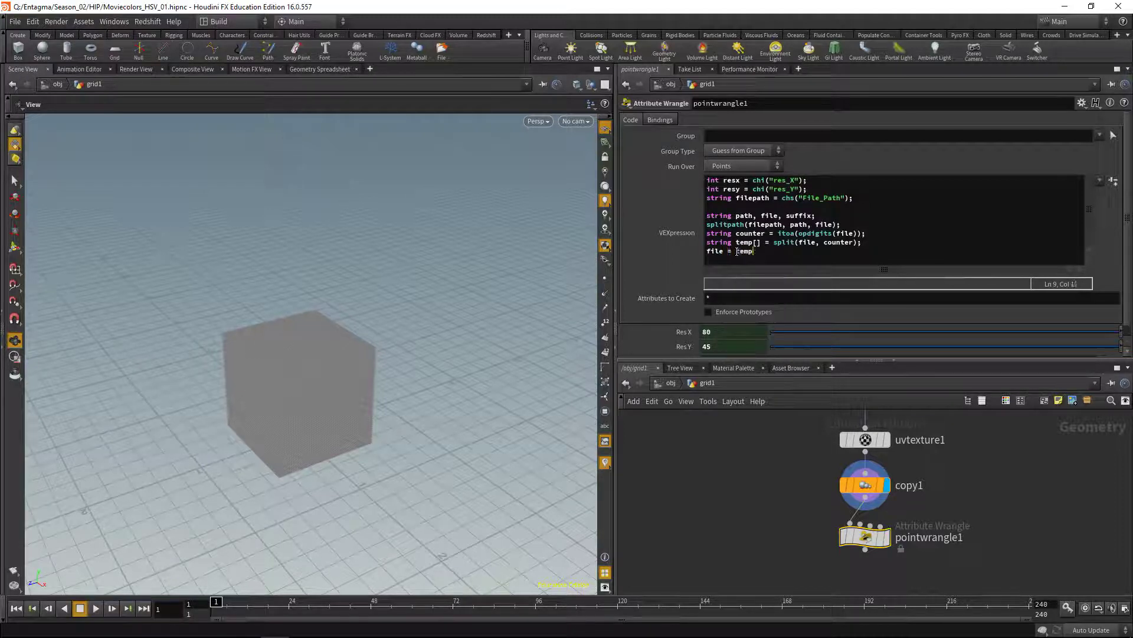
pyautogui.write('[0];')
# Add the suffix = temp[1] line, checking folder, big_buck_bunny base name and jpg extension.
pyautogui.press('Return')
pyautogui.write('s')
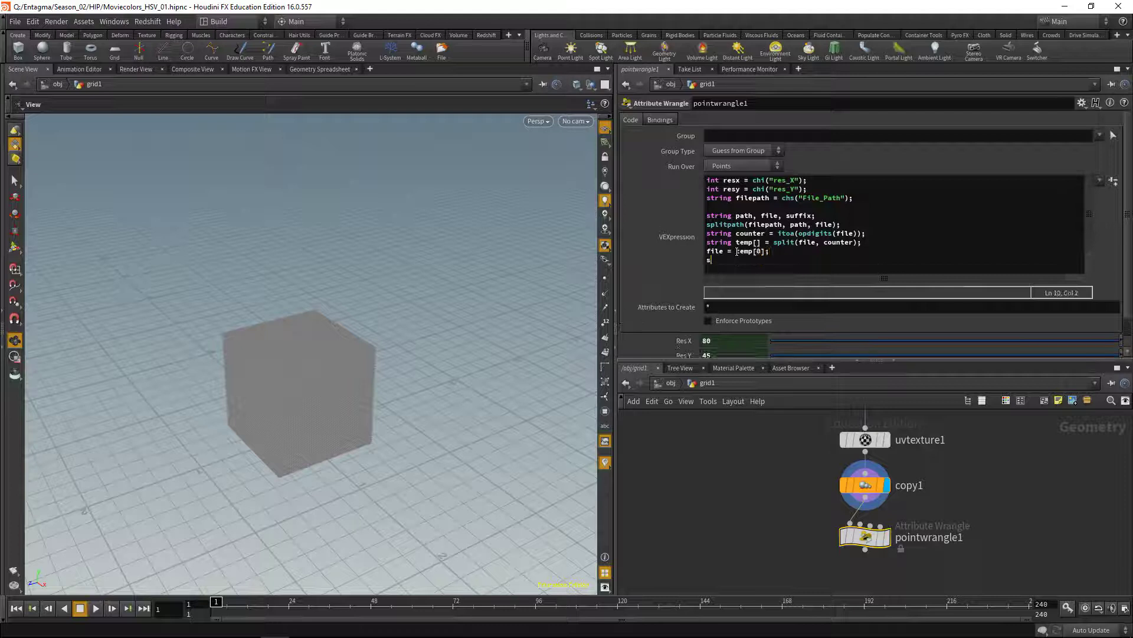
pyautogui.write('uffix = temp[1];')
pyautogui.moveTo(858, 360); pyautogui.dragTo(857, 421)
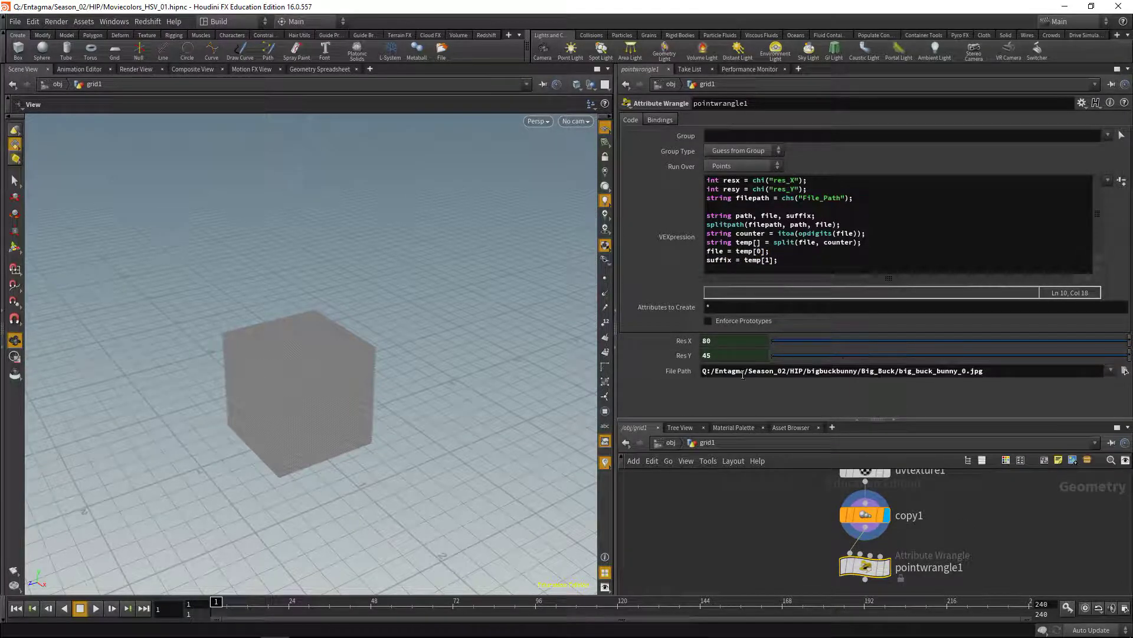
pyautogui.click(898, 372)
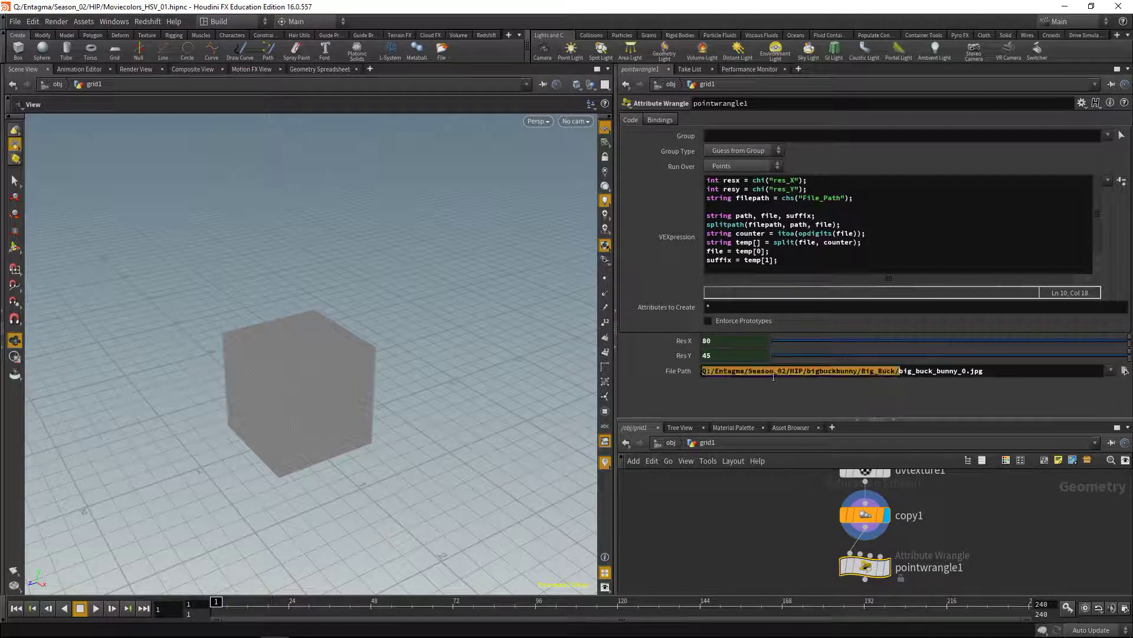
pyautogui.doubleClick(900, 373)
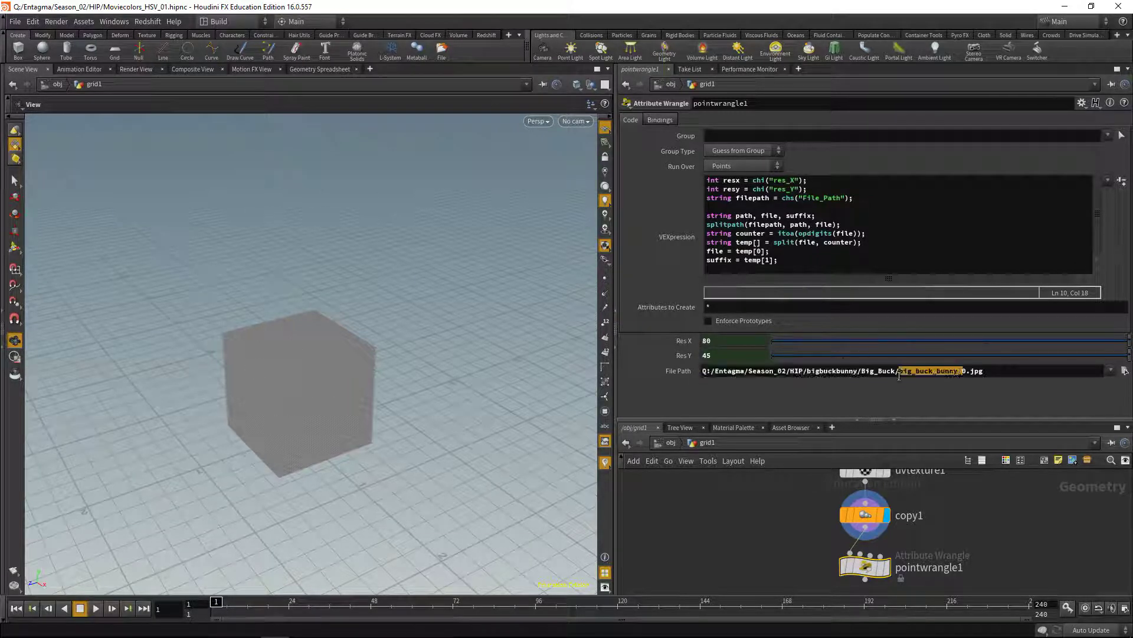
pyautogui.moveTo(970, 371); pyautogui.dragTo(987, 370)
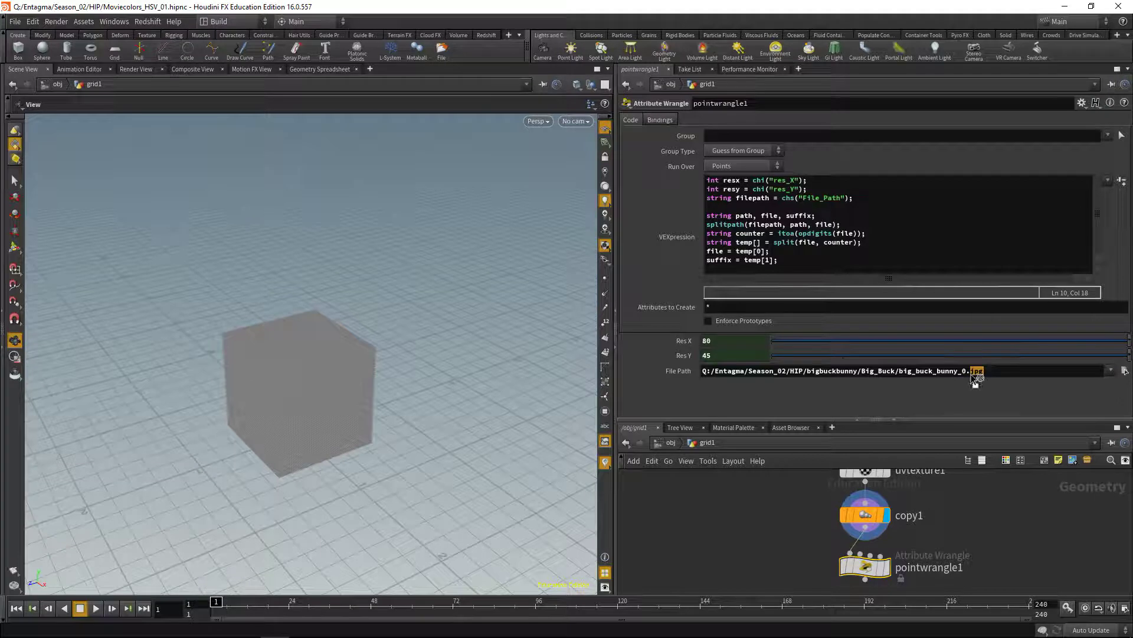
pyautogui.press('Return')
pyautogui.press('Return')
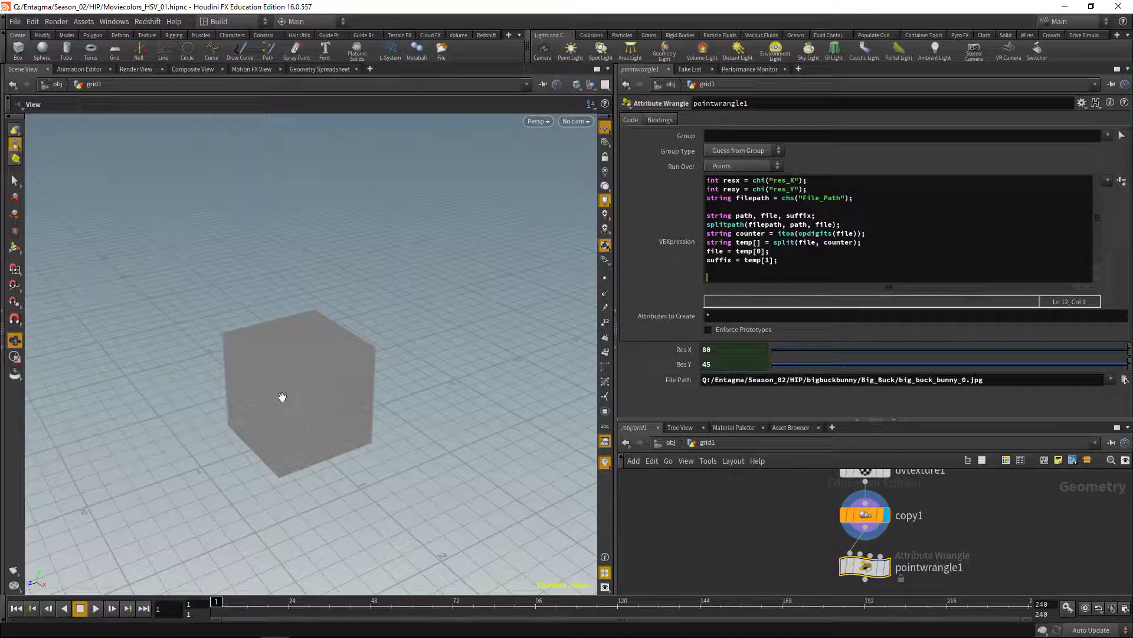
pyautogui.write('int plane')
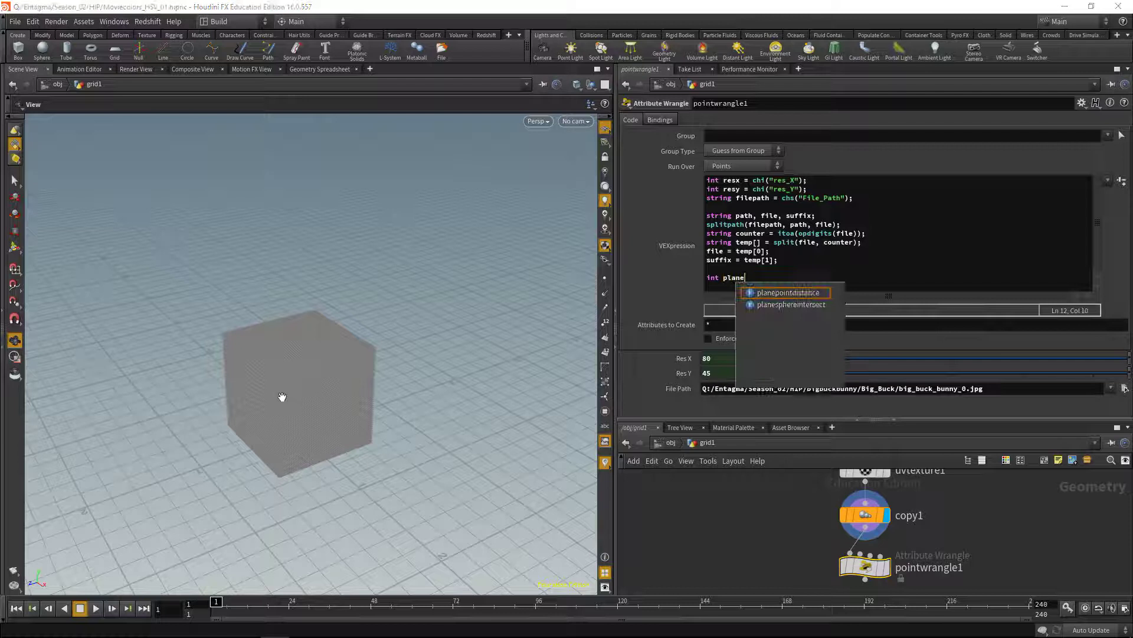
pyautogui.write('num = ')
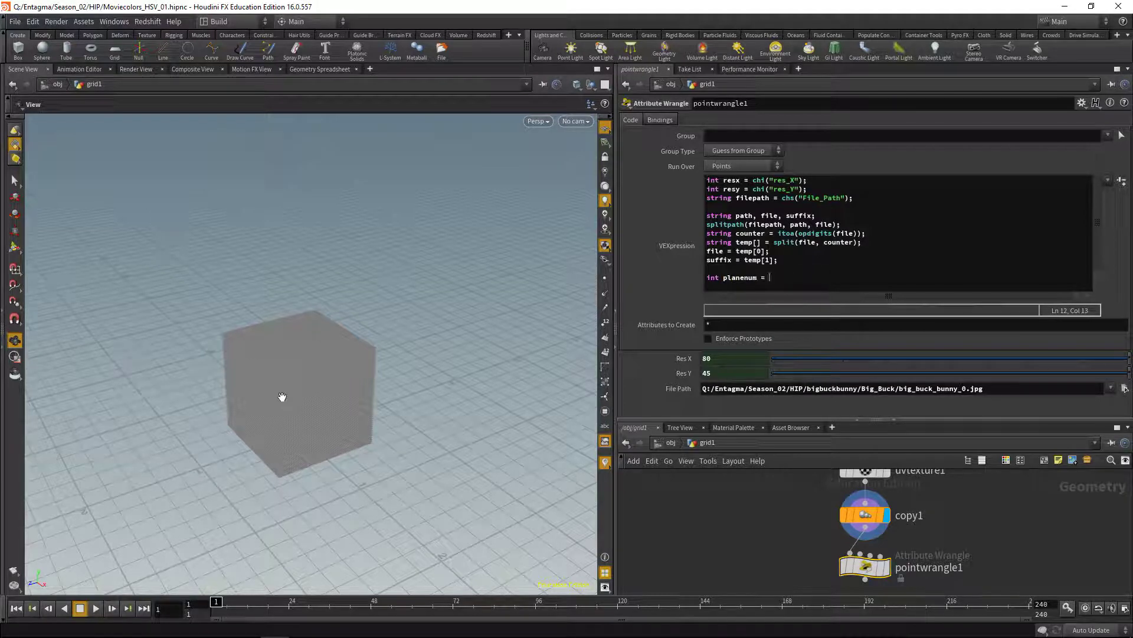
pyautogui.write('@p')
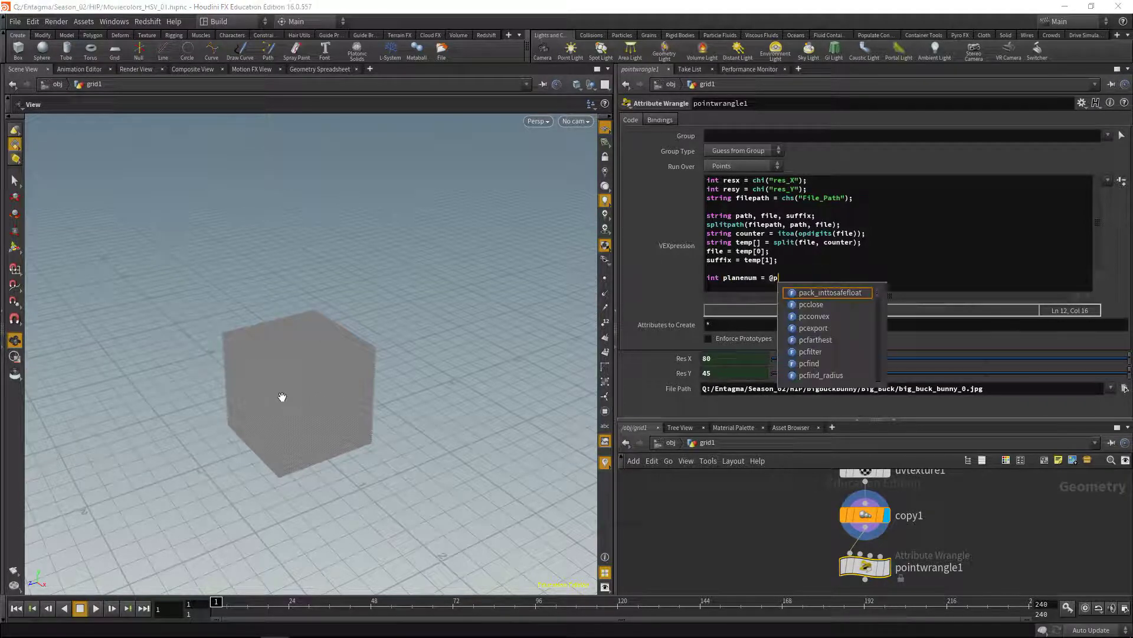
pyautogui.write('tnum')
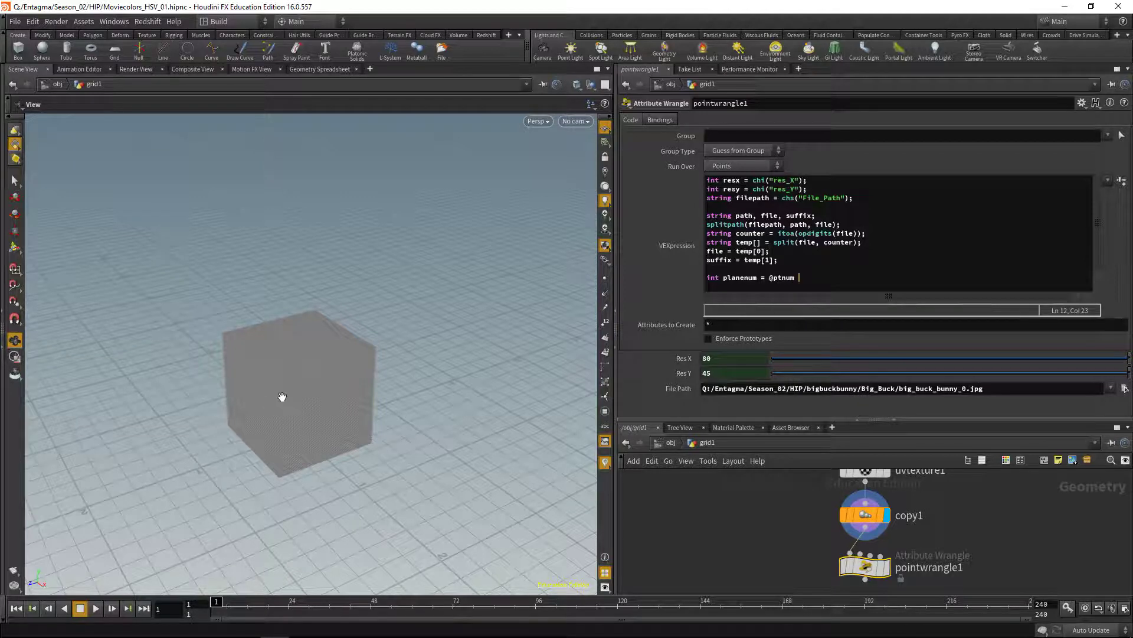
pyautogui.write(' / ();')
pyautogui.press('Left')
pyautogui.press('Left')
pyautogui.write('resx ')
pyautogui.write('* resy')
pyautogui.write(')')
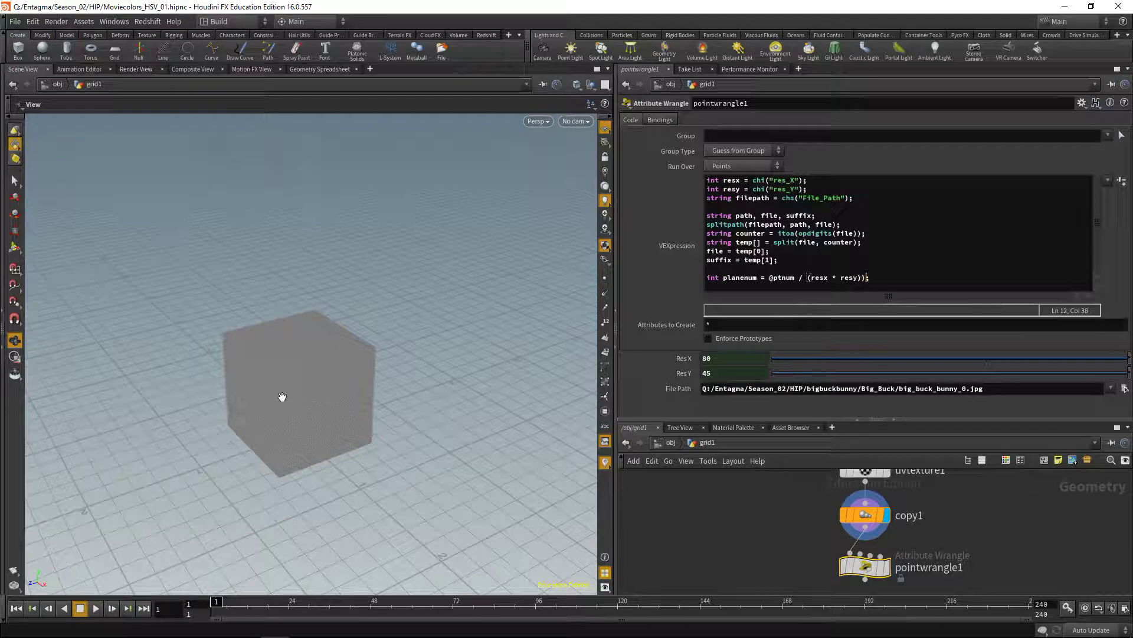
pyautogui.press('Left')
pyautogui.press('Left')
pyautogui.press('Left')
pyautogui.write('(')
pyautogui.write('f')
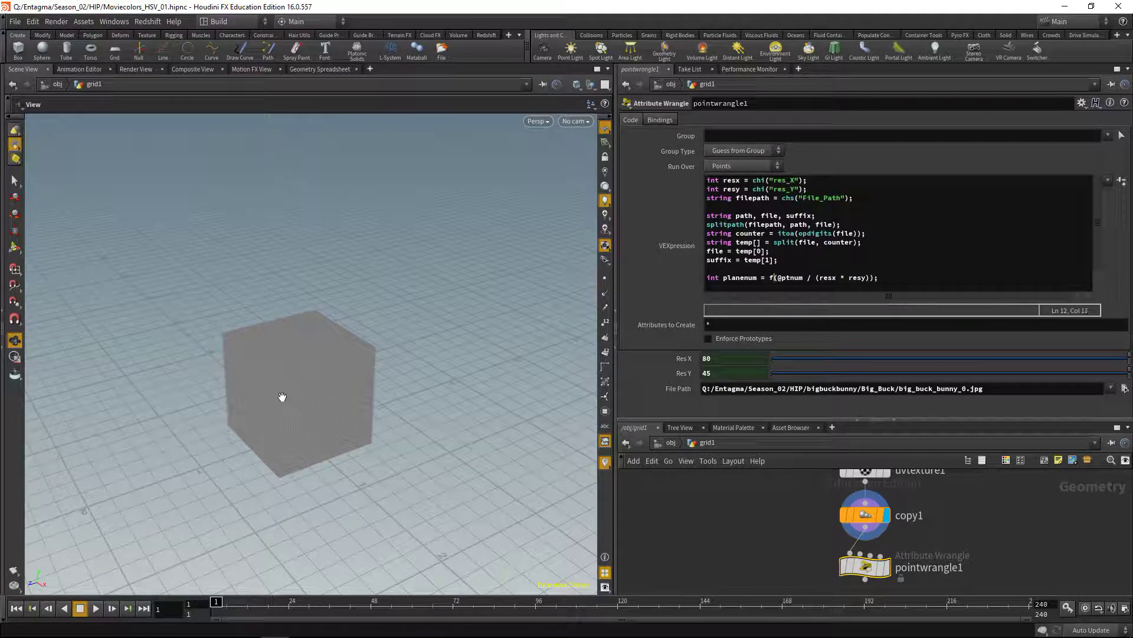
pyautogui.write('loor')
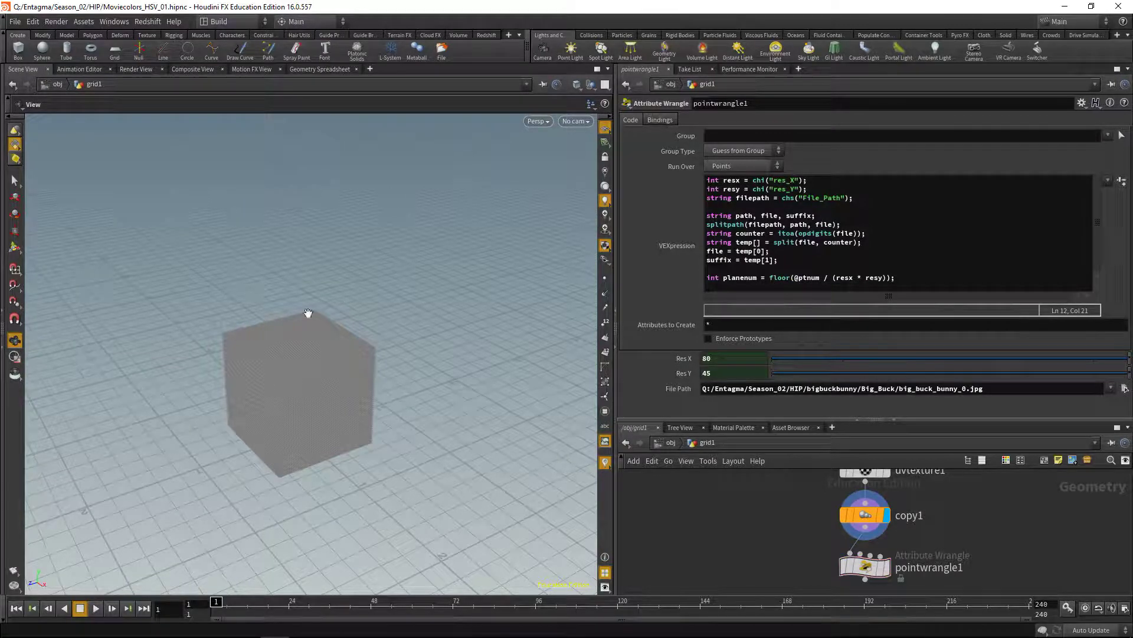
pyautogui.click(937, 282)
pyautogui.write('string num = itoa(planenum);')
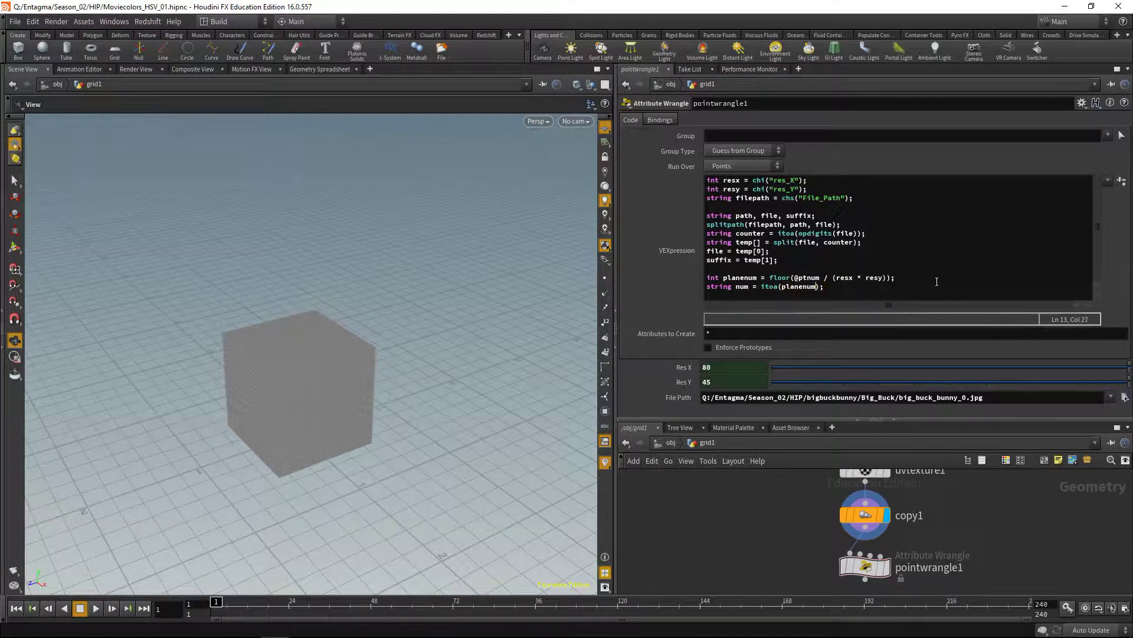
# Add string num = itoa(planenum); and a filenam line joining path, "/", file, num and suffix.
pyautogui.press('End')
pyautogui.press('Return')
pyautogui.press('Return')
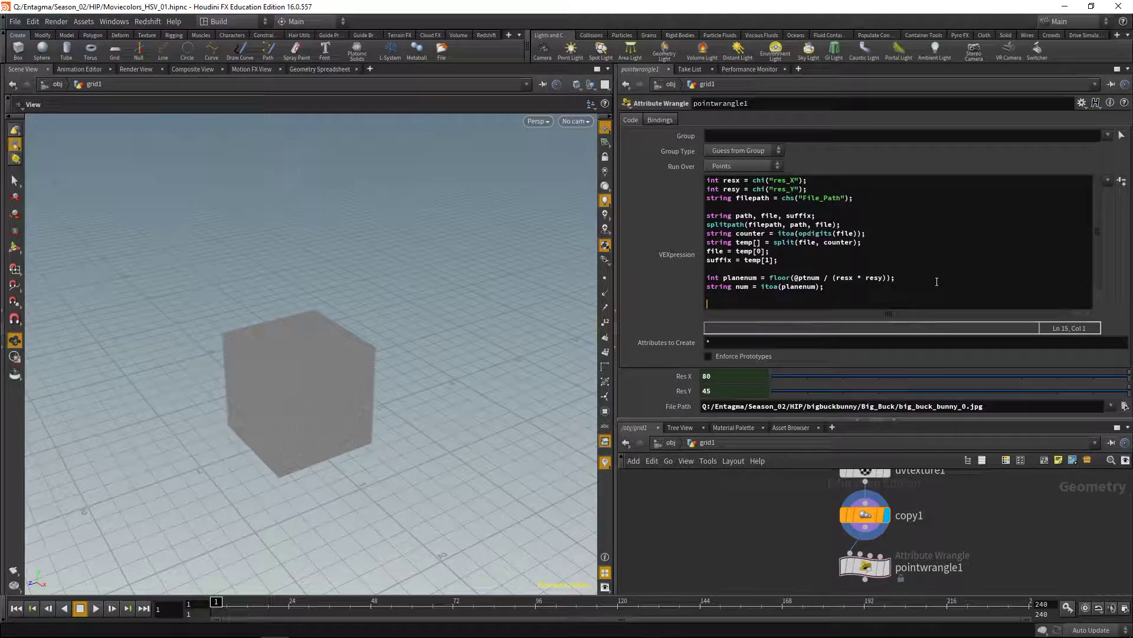
pyautogui.write('stri')
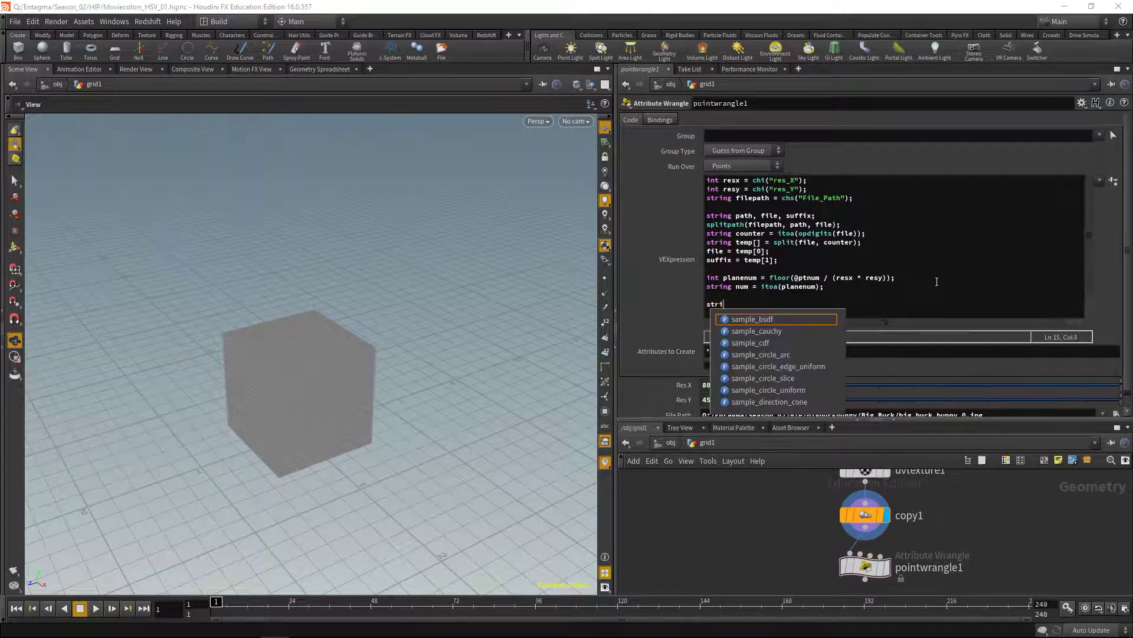
pyautogui.write('ng filenam ')
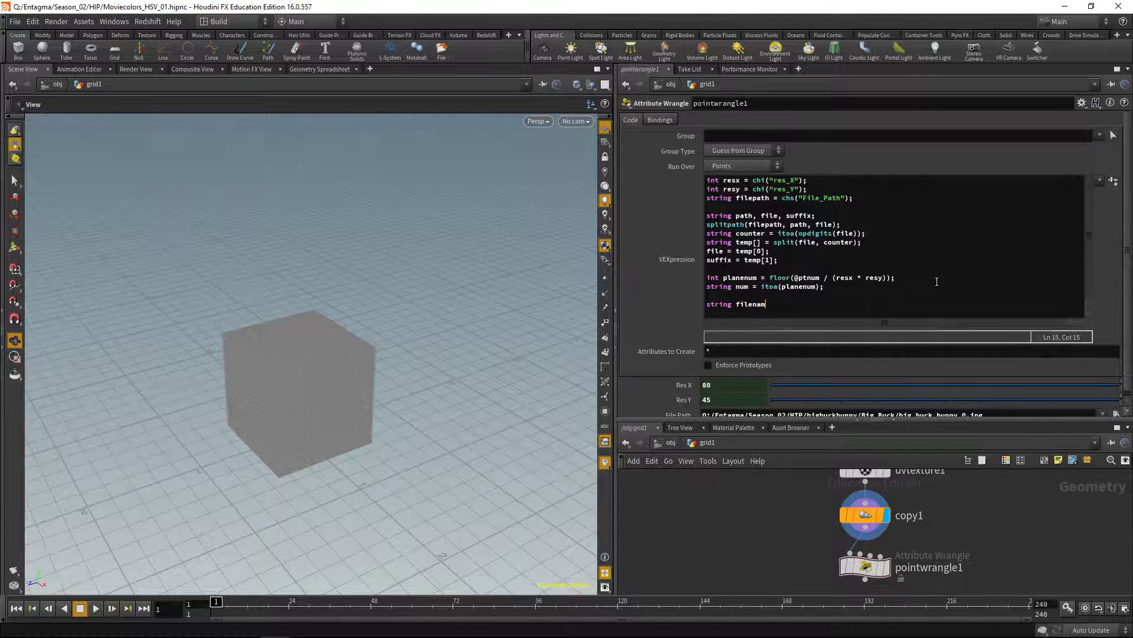
pyautogui.write('= ')
pyautogui.write('path + ')
pyautogui.write('"/" + ')
pyautogui.write('fi')
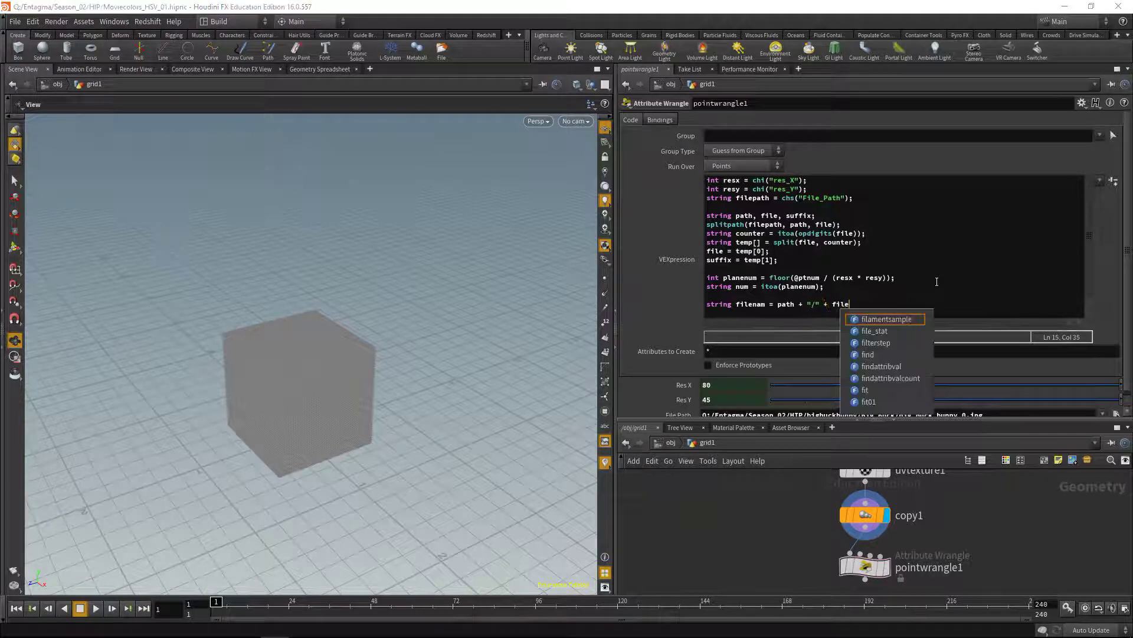
pyautogui.write('le + n')
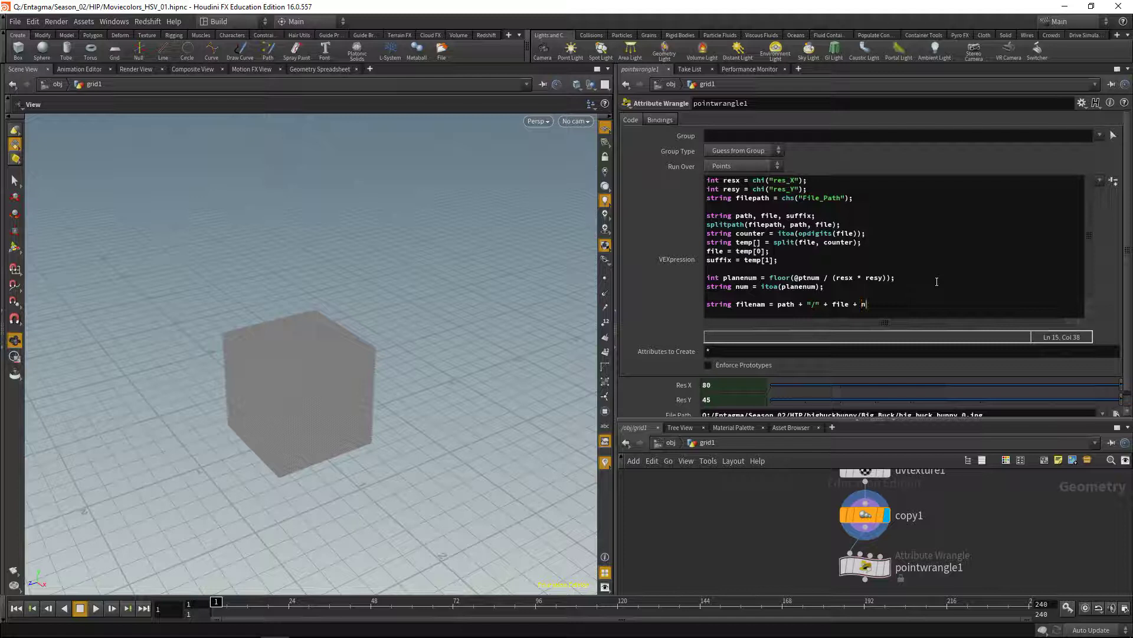
pyautogui.write('um + ')
pyautogui.write('suffi')
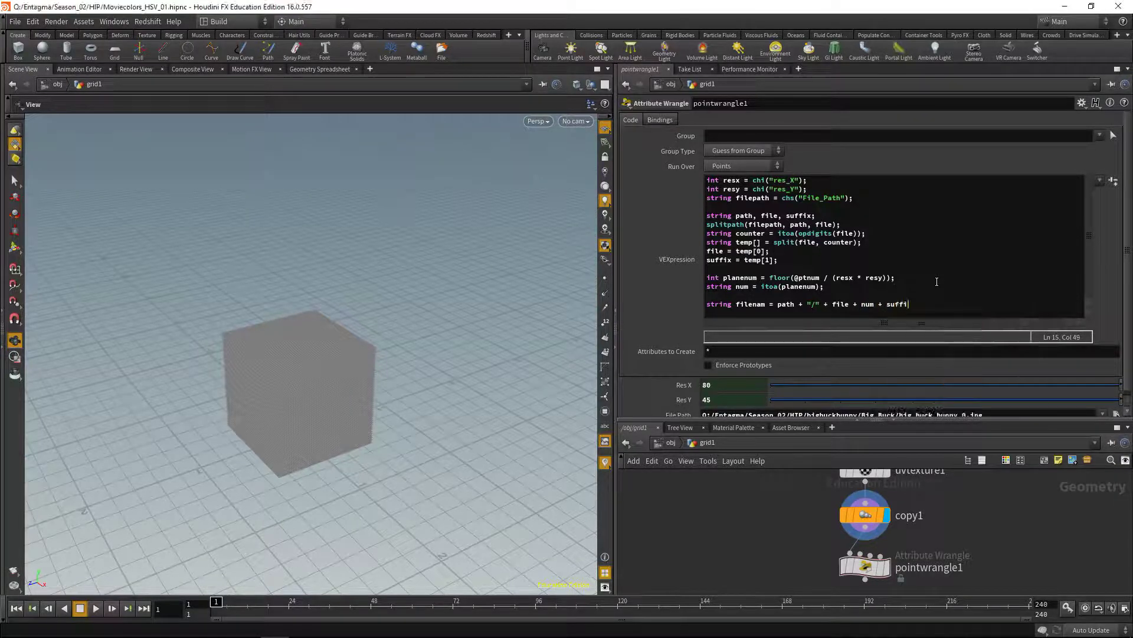
pyautogui.write('x;')
pyautogui.press('Return')
pyautogui.press('Return')
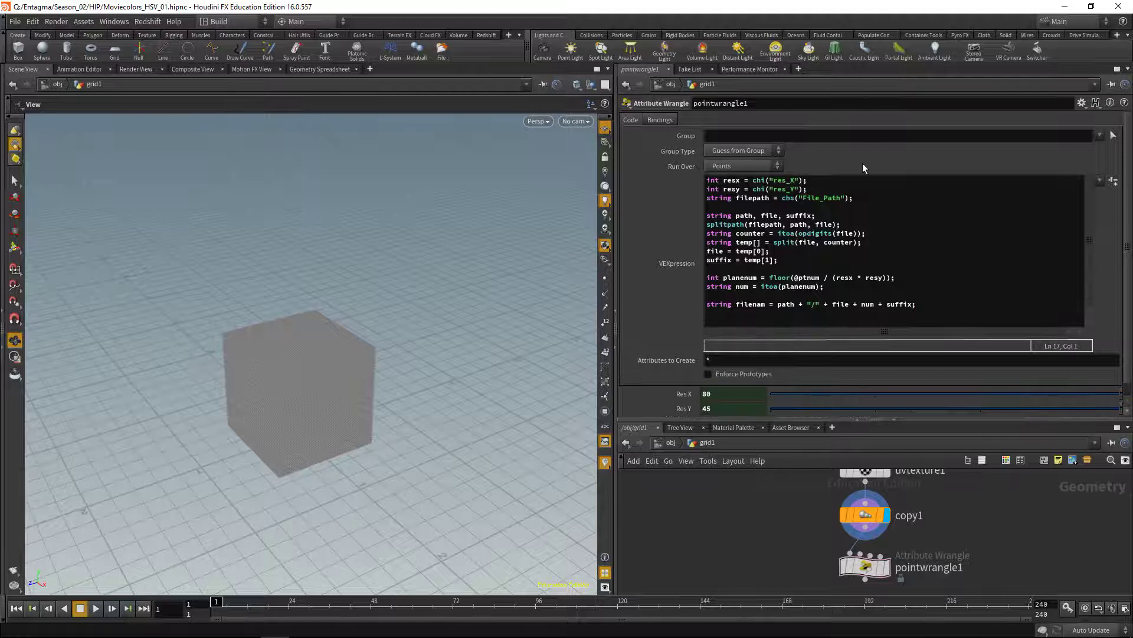
# Set Run Over to Detail, add printf(filename);, and display pointwrangle1's output.
pyautogui.click(766, 166)
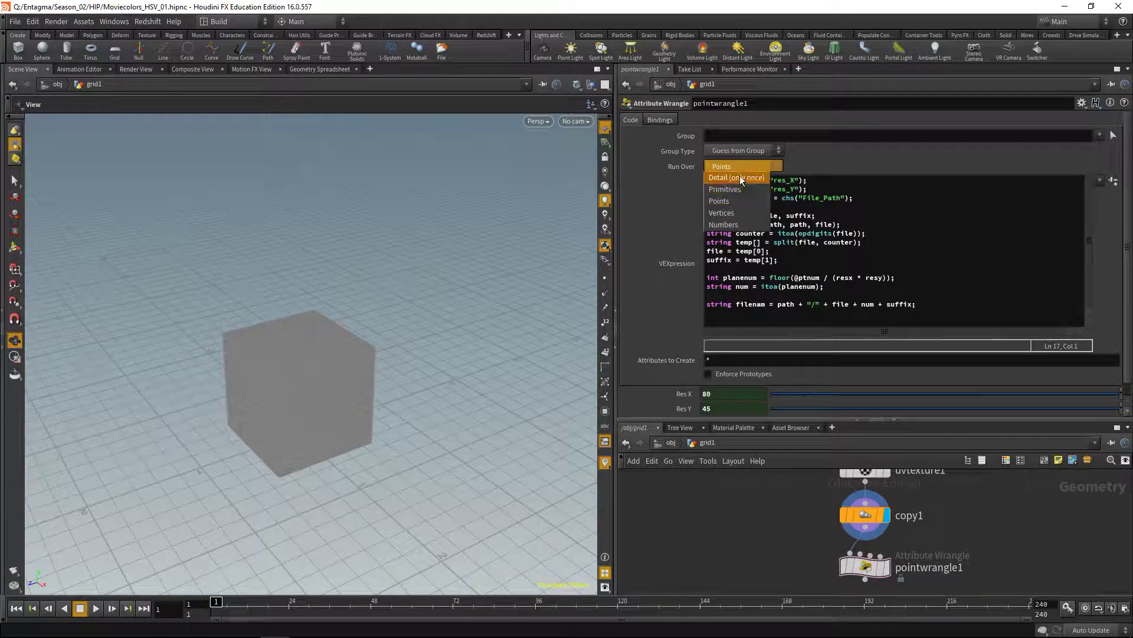
pyautogui.click(735, 165)
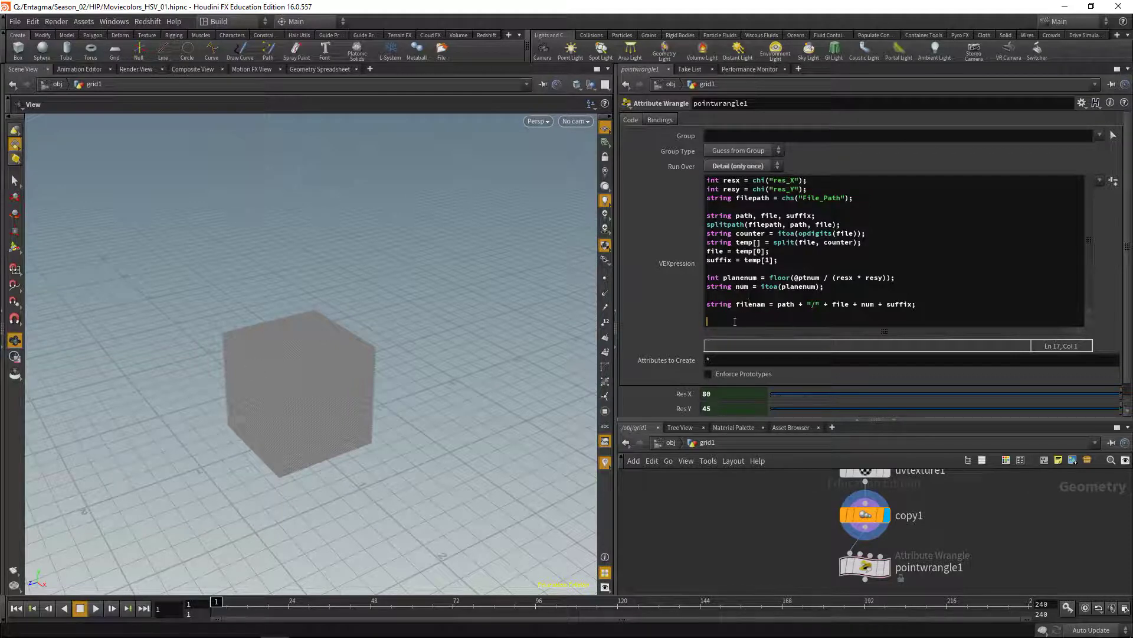
pyautogui.write('printf();')
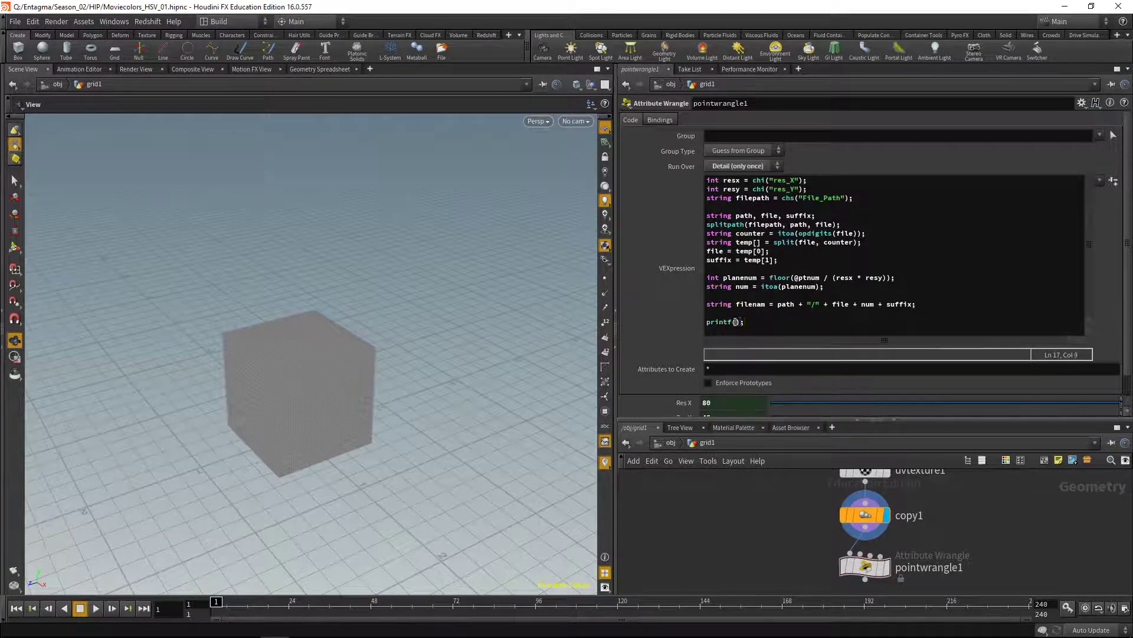
pyautogui.write('filenma')
pyautogui.press('BackSpace')
pyautogui.press('BackSpace')
pyautogui.write('ame')
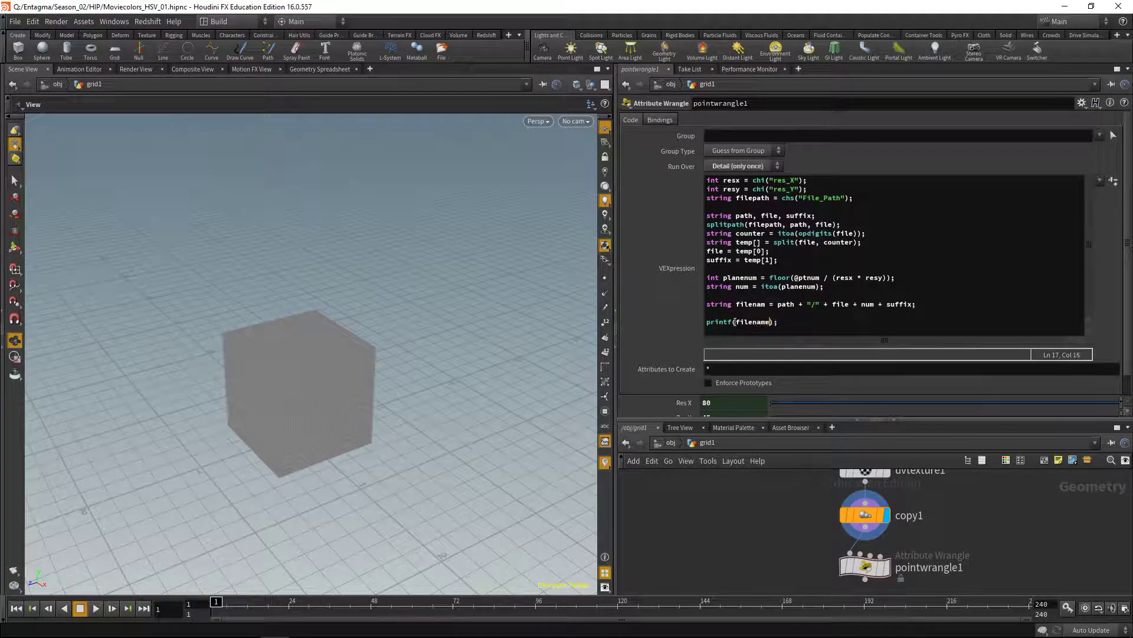
pyautogui.click(885, 565)
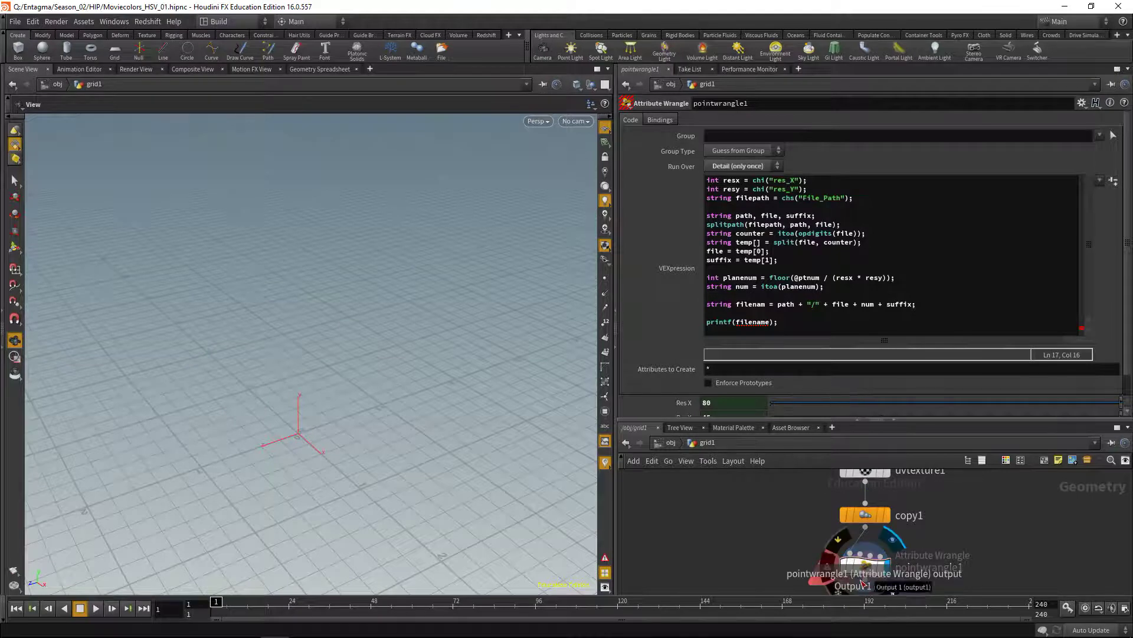
# Correct 'filenam' to 'filename' on line 13 and move the console window aside.
pyautogui.click(766, 306)
pyautogui.write('e')
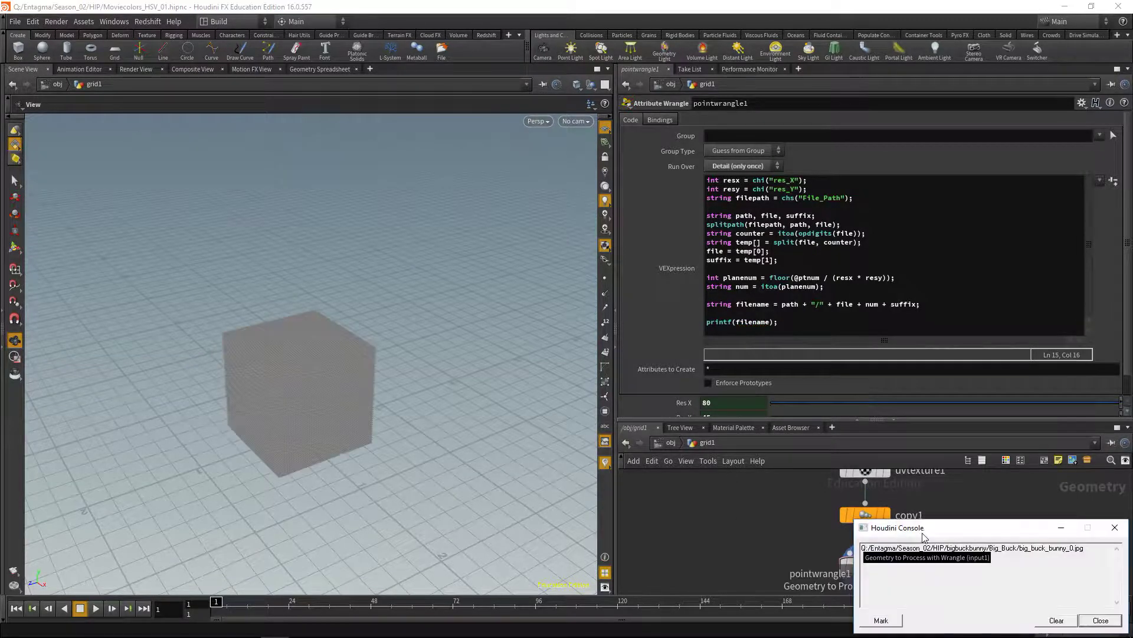
pyautogui.moveTo(801, 446); pyautogui.dragTo(746, 447)
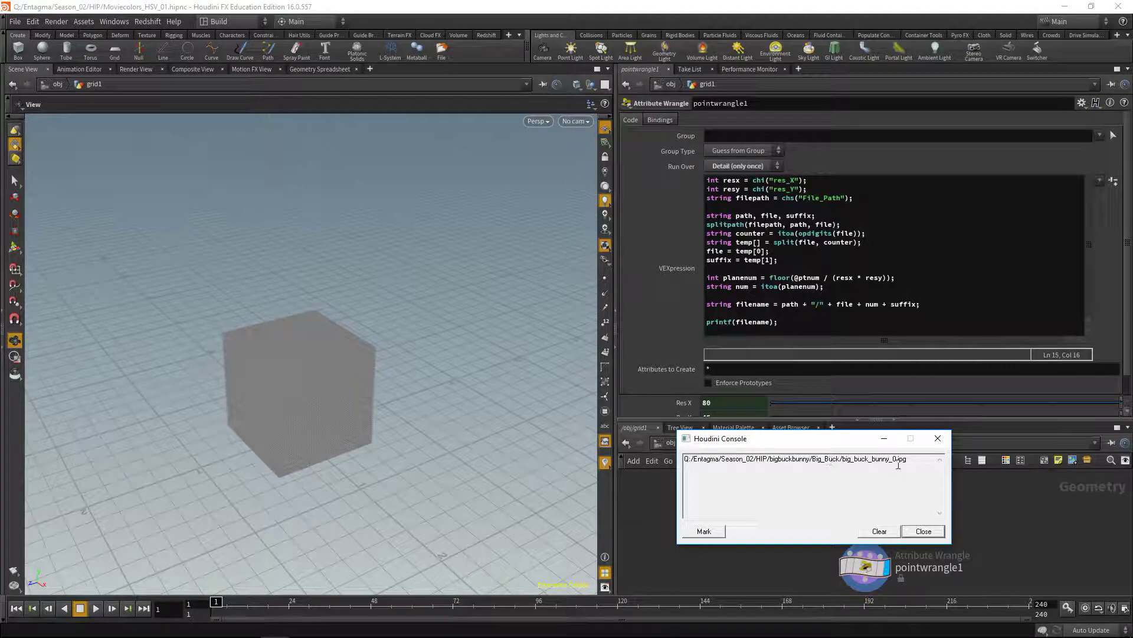
pyautogui.scroll(-1, 1118, 352)
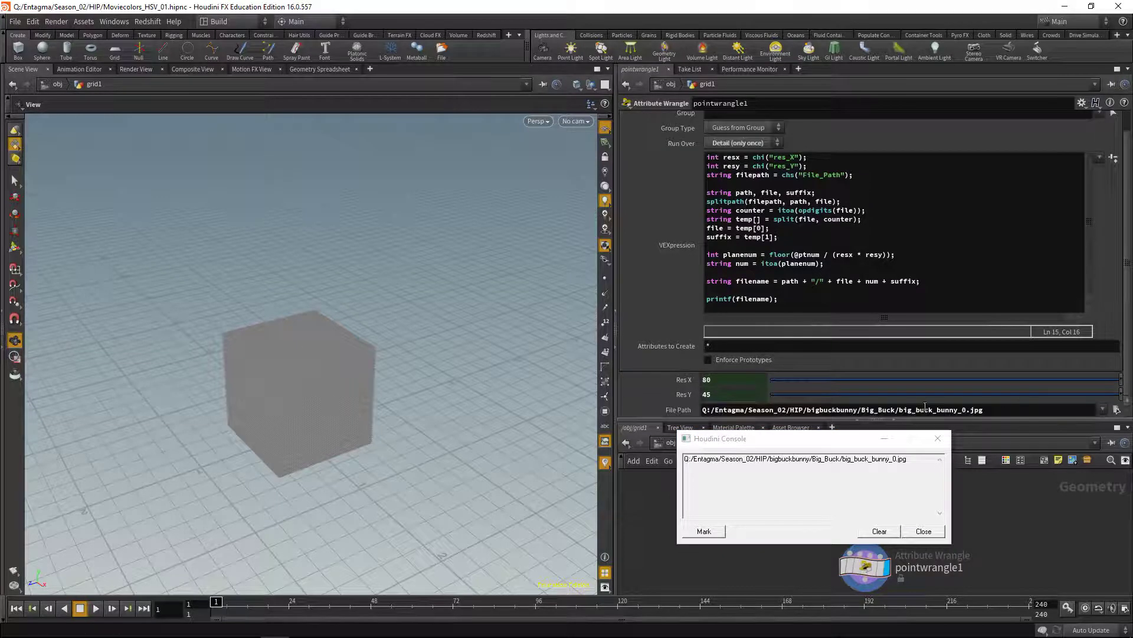
pyautogui.moveTo(795, 446); pyautogui.dragTo(822, 437)
# Close the console, set Run Over back to Points, and comment out printf(filename).
pyautogui.click(953, 521)
pyautogui.moveTo(865, 514)
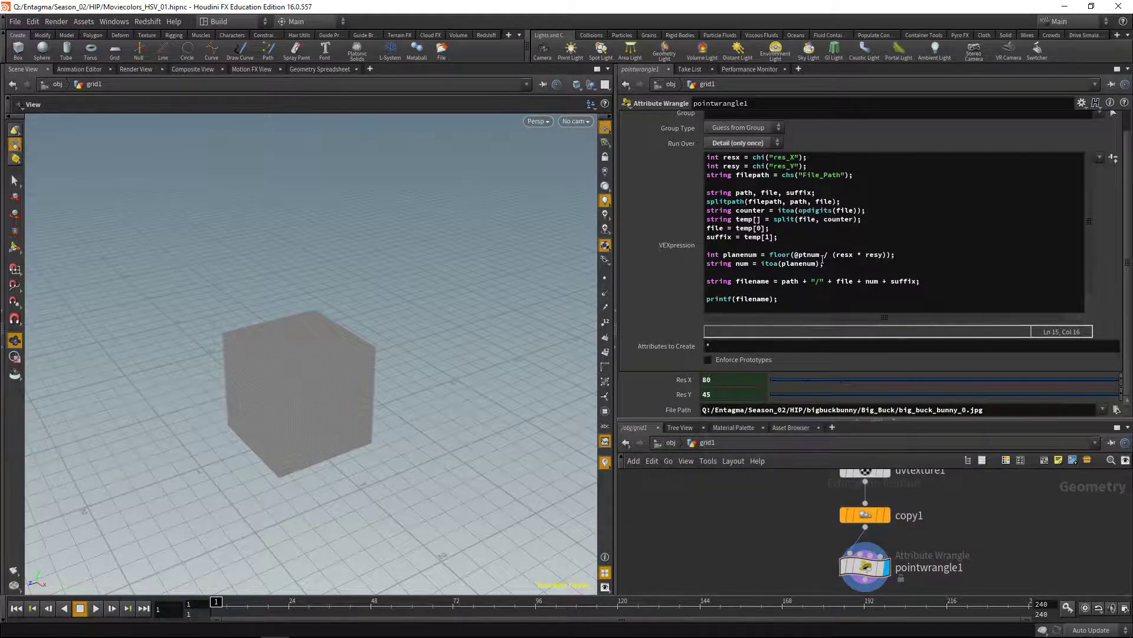
pyautogui.click(863, 565)
pyautogui.click(746, 143)
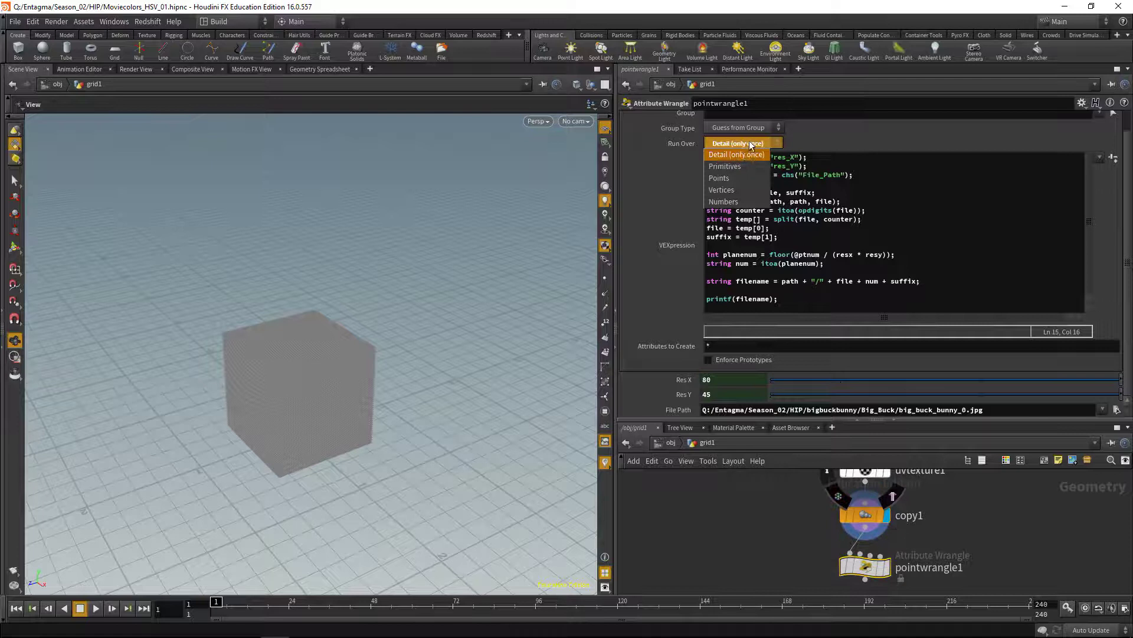
pyautogui.click(739, 162)
pyautogui.click(707, 298)
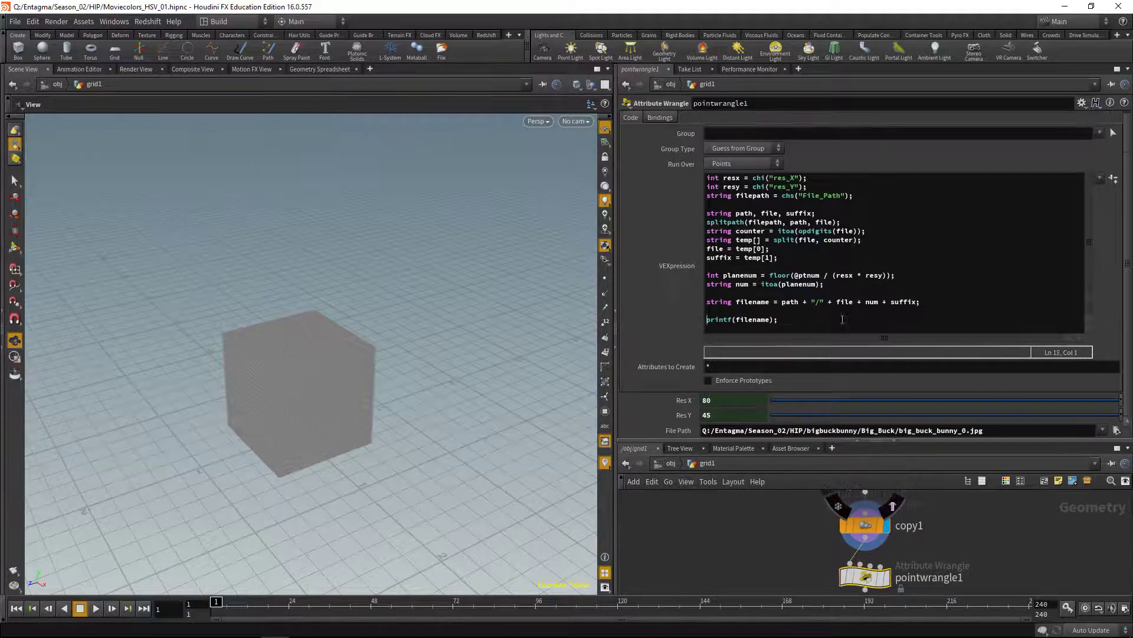
pyautogui.write('//')
pyautogui.click(841, 319)
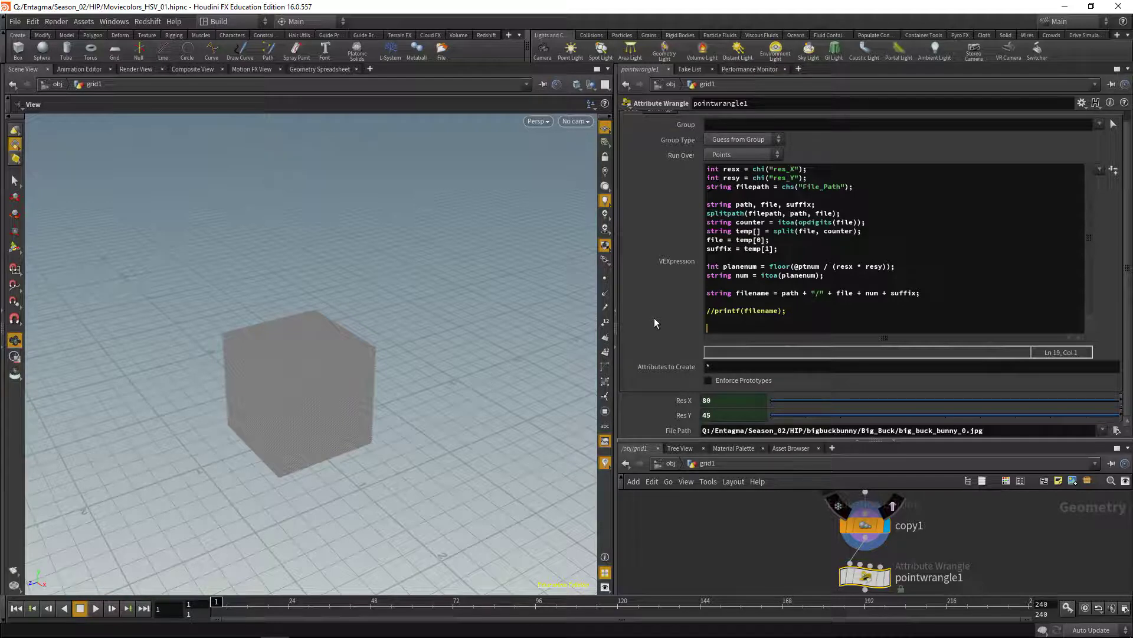
pyautogui.write('vector')
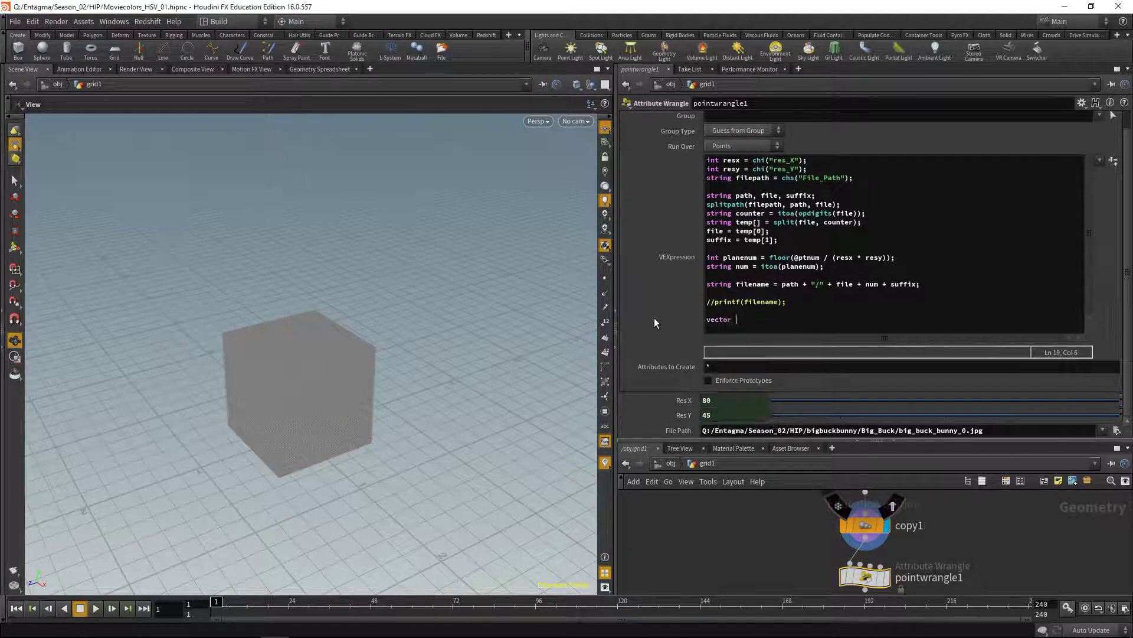
pyautogui.write(' col =')
pyautogui.write('color')
pyautogui.press('Return')
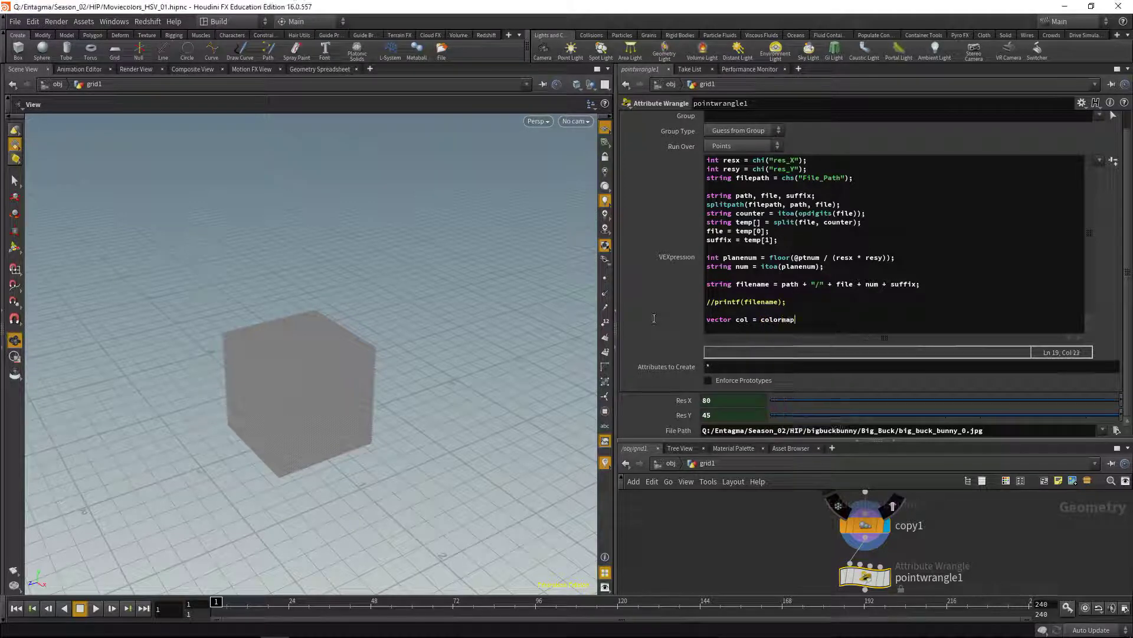
pyautogui.write('();')
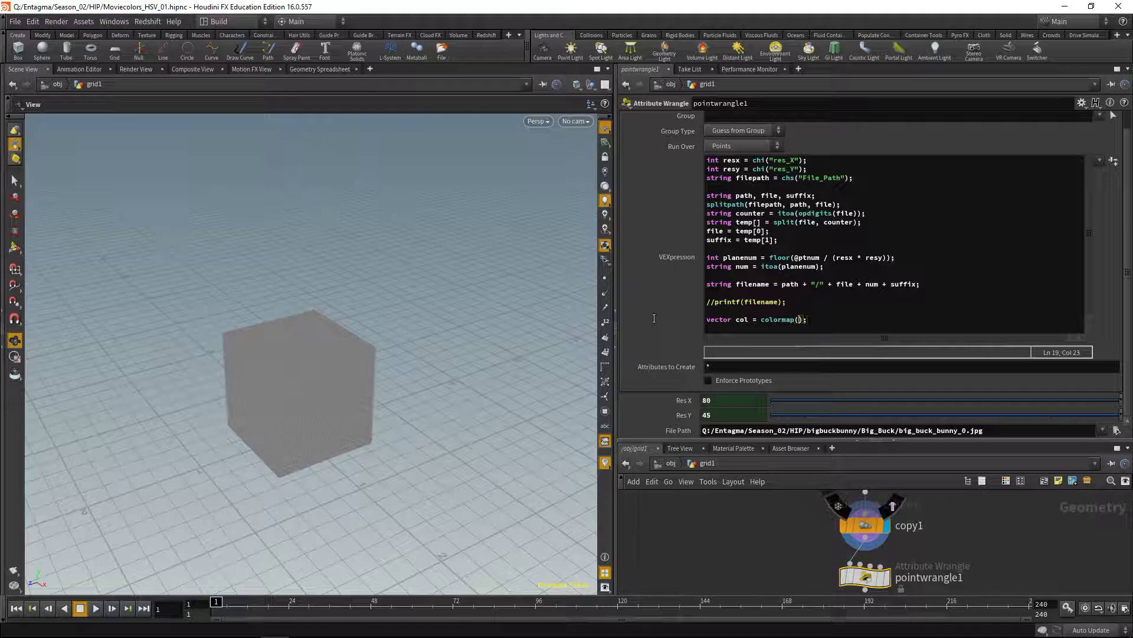
pyautogui.write('filename')
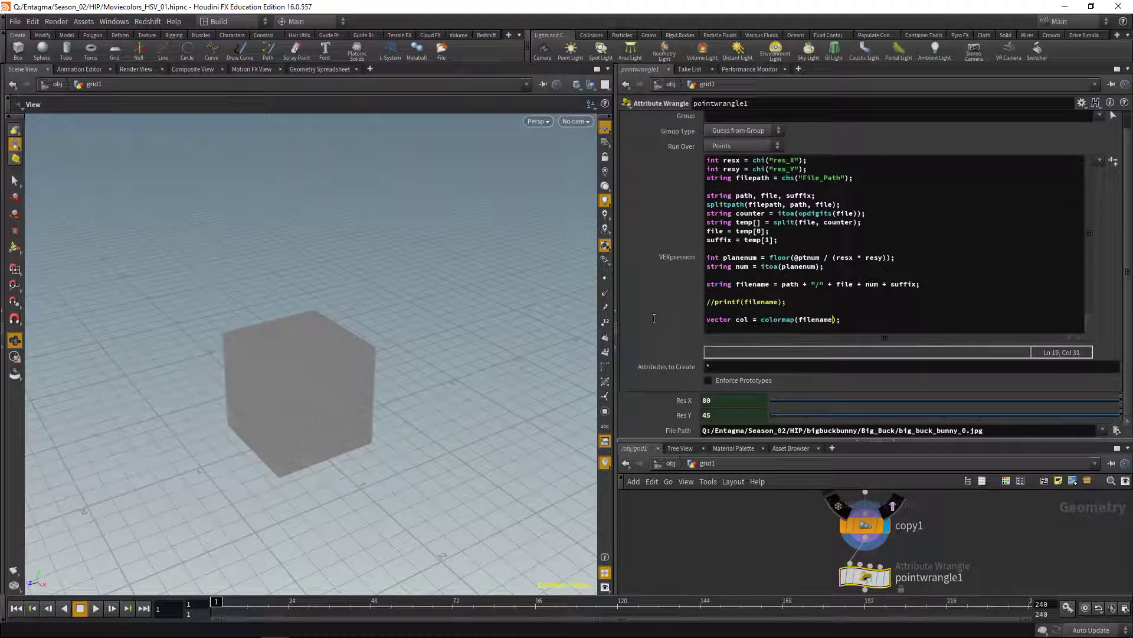
pyautogui.write(', @')
pyautogui.write('uv')
pyautogui.press('BackSpace')
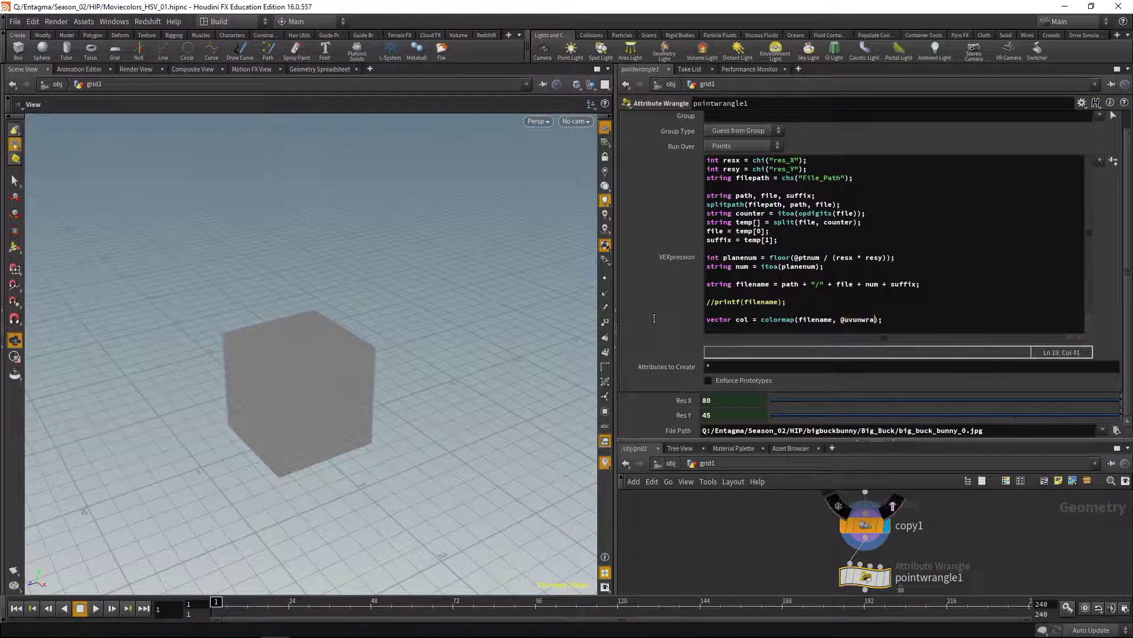
pyautogui.write('v')
pyautogui.click(879, 318)
pyautogui.press('Return')
pyautogui.write('v@Cd')
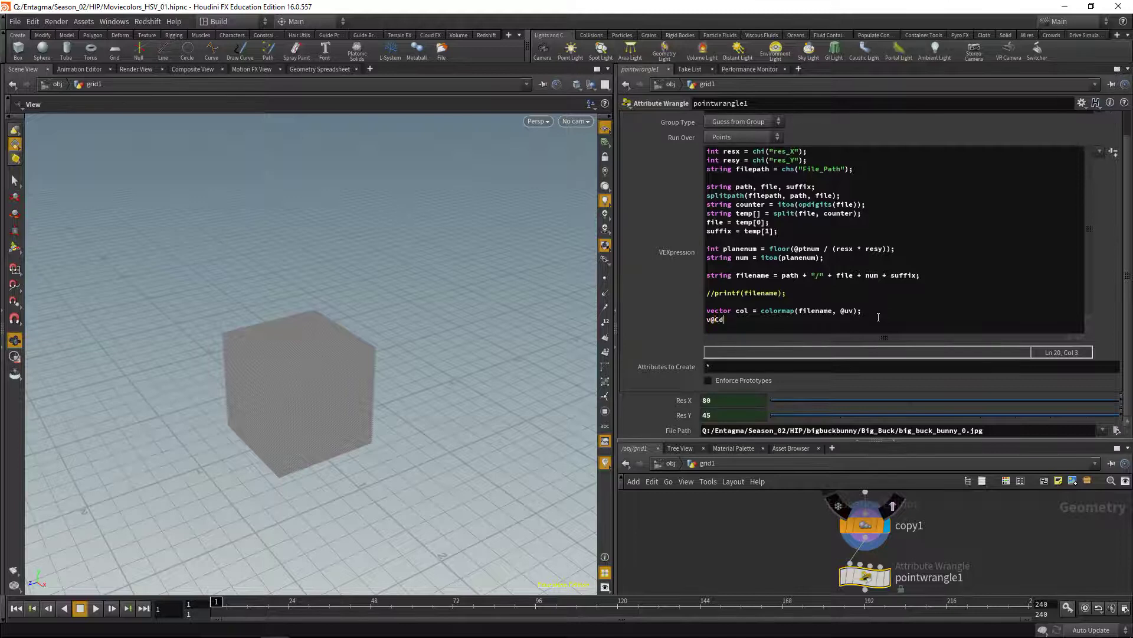
pyautogui.write(' = ')
pyautogui.write('col;')
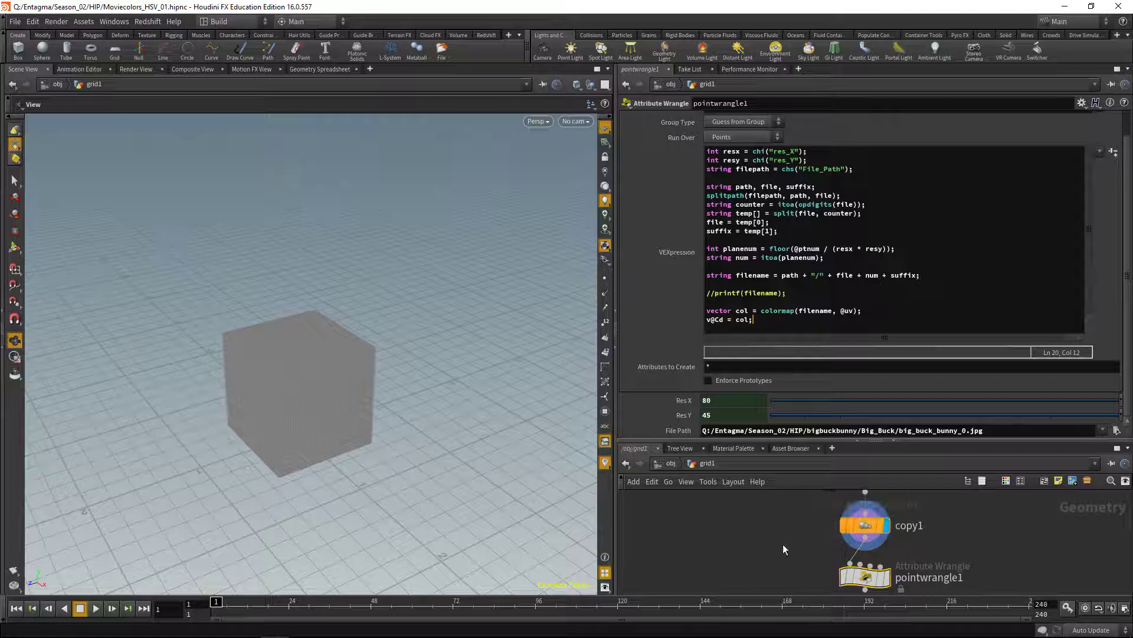
pyautogui.hotkey('ctrl', 's')
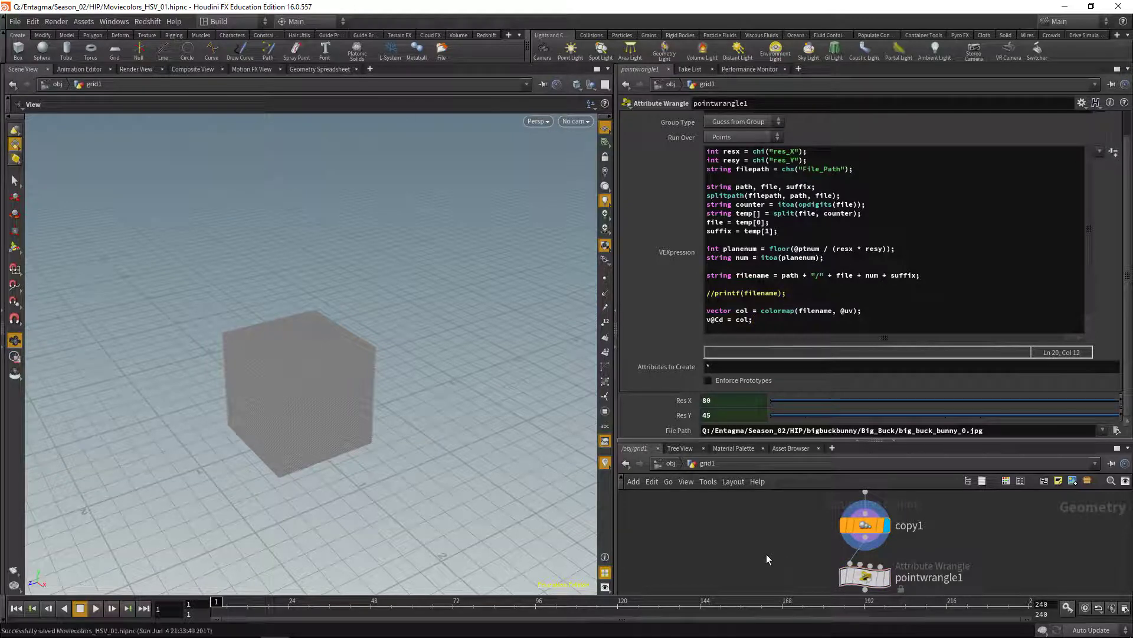
# Show the coloured cube smooth shaded with adjusted lighting components, viewed from lower down.
pyautogui.click(879, 568)
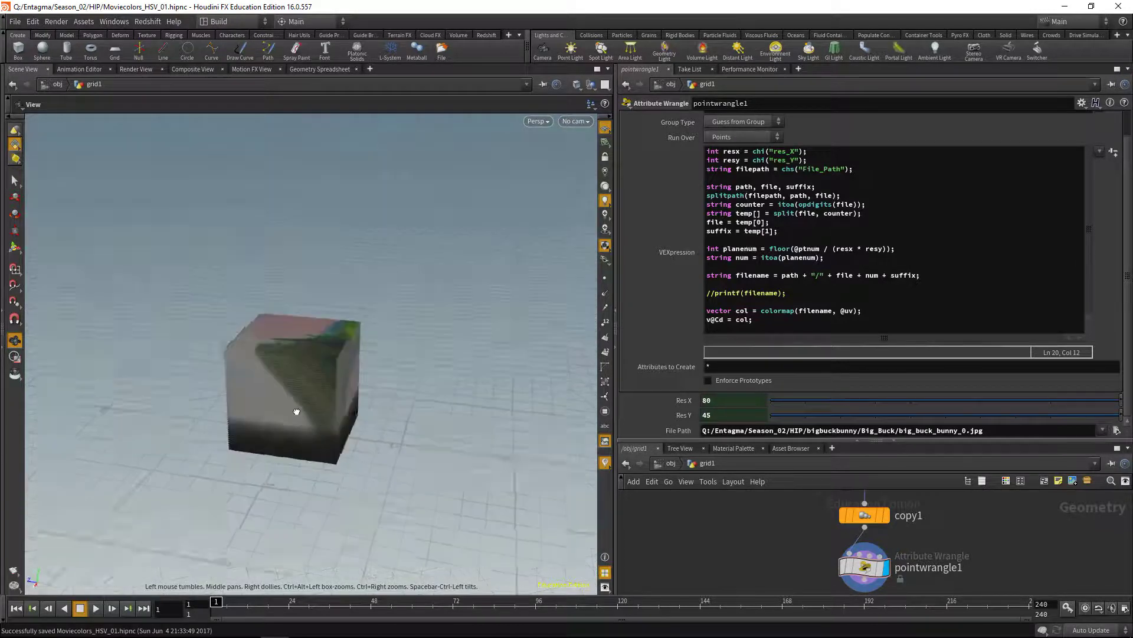
pyautogui.moveTo(271, 470)
pyautogui.mouseDown()
pyautogui.moveTo(296, 392)
pyautogui.moveTo(286, 431)
pyautogui.moveTo(337, 380)
pyautogui.moveTo(332, 325)
pyautogui.moveTo(329, 380)
pyautogui.moveTo(279, 463)
pyautogui.moveTo(294, 425)
pyautogui.moveTo(271, 384)
pyautogui.moveTo(308, 340)
pyautogui.moveTo(309, 360)
pyautogui.mouseUp()
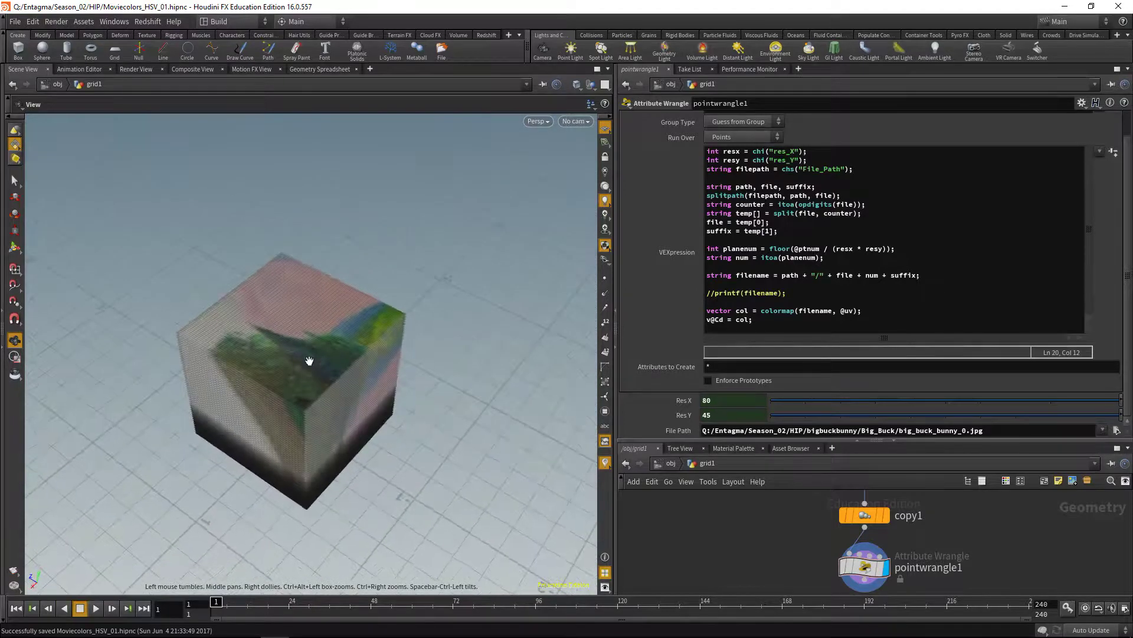
pyautogui.click(575, 85)
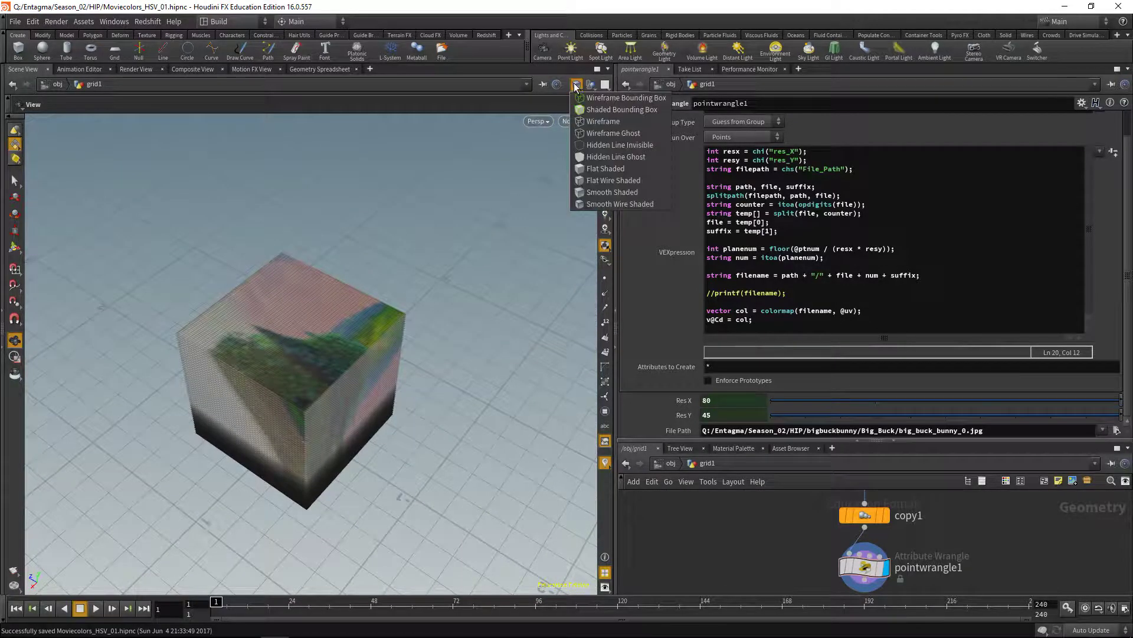
pyautogui.click(609, 192)
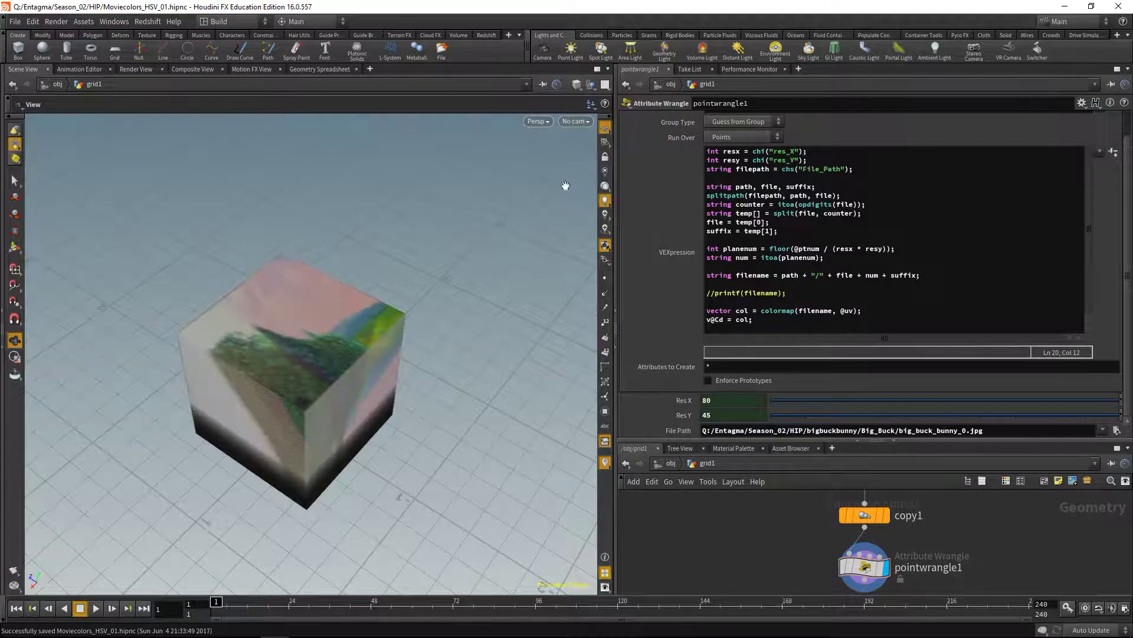
pyautogui.moveTo(496, 283); pyautogui.dragTo(473, 315)
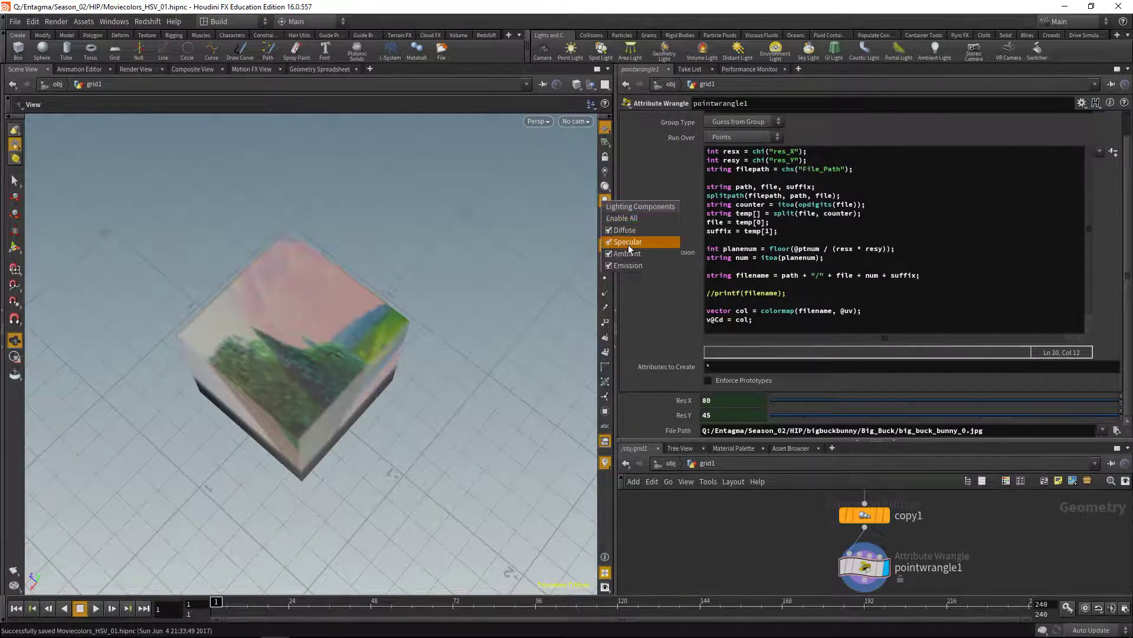
pyautogui.click(638, 246)
pyautogui.moveTo(342, 359)
pyautogui.mouseDown()
pyautogui.moveTo(342, 337)
pyautogui.moveTo(352, 370)
pyautogui.moveTo(288, 386)
pyautogui.mouseUp()
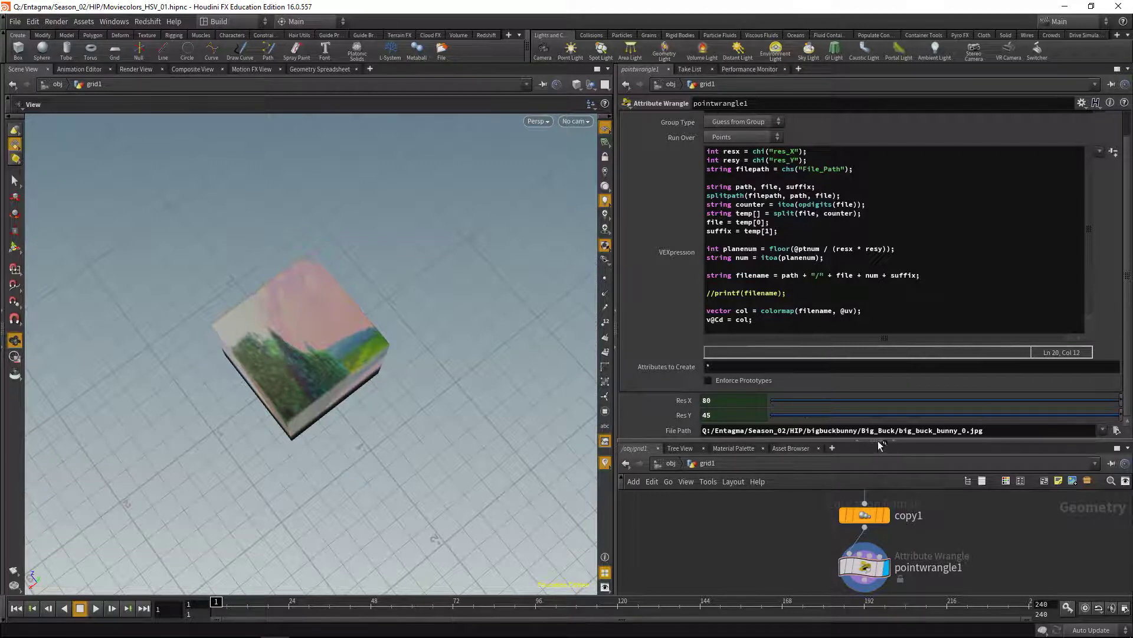
# Add a new Point Wrangle node below pointwrangle1 and begin editing its code.
pyautogui.moveTo(877, 445); pyautogui.dragTo(872, 369)
pyautogui.press('Tab')
pyautogui.write('point wr')
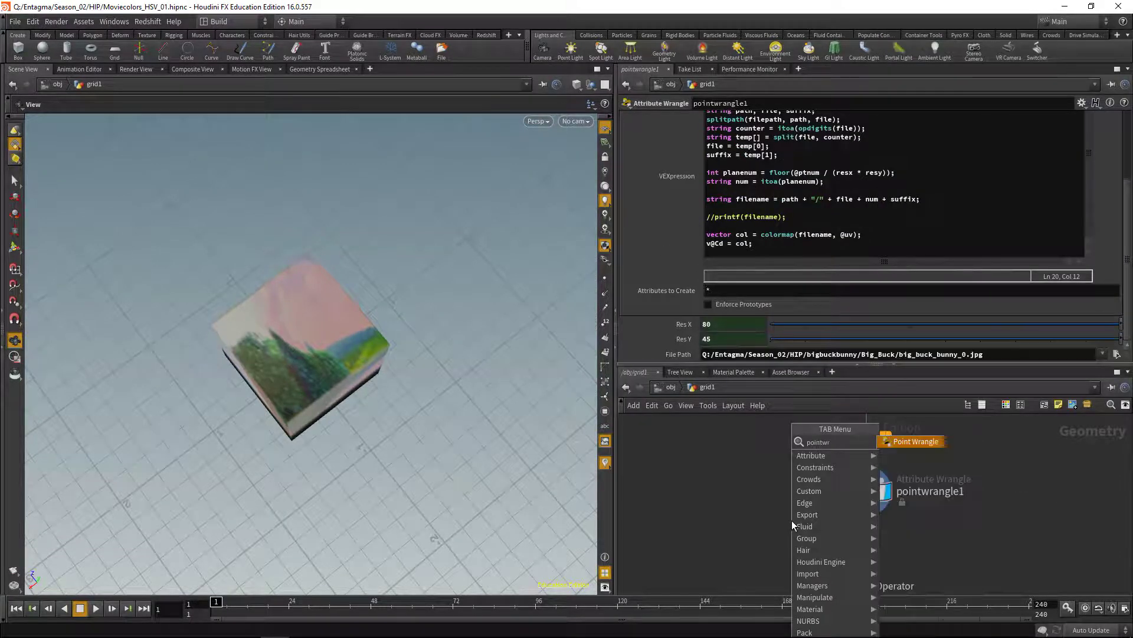
pyautogui.press('Return')
pyautogui.click(791, 217)
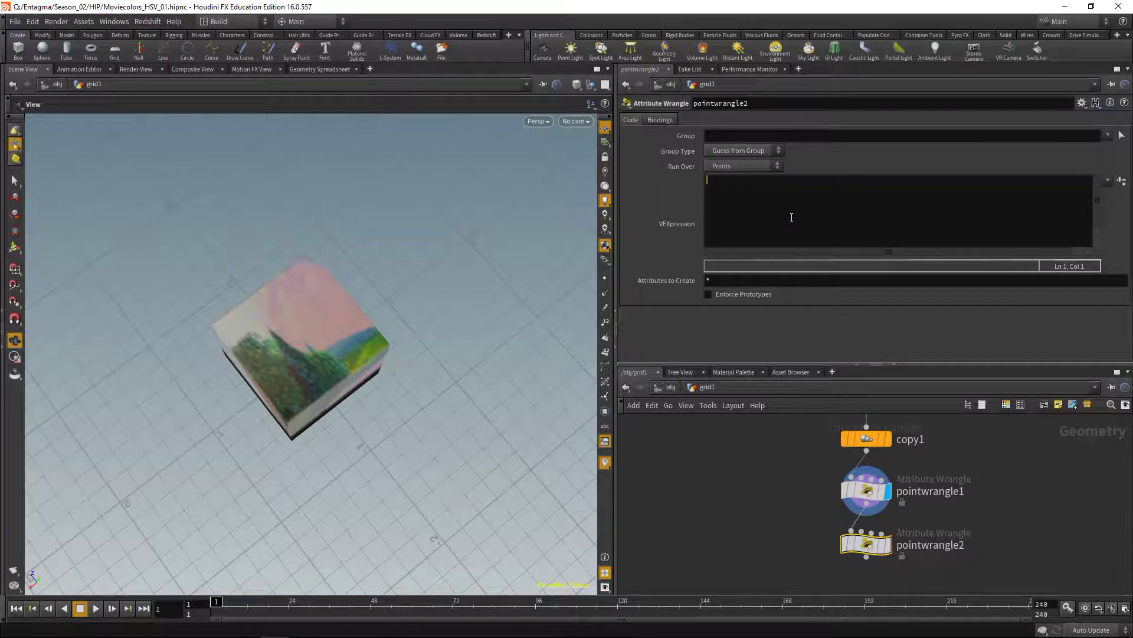
pyautogui.write('vect')
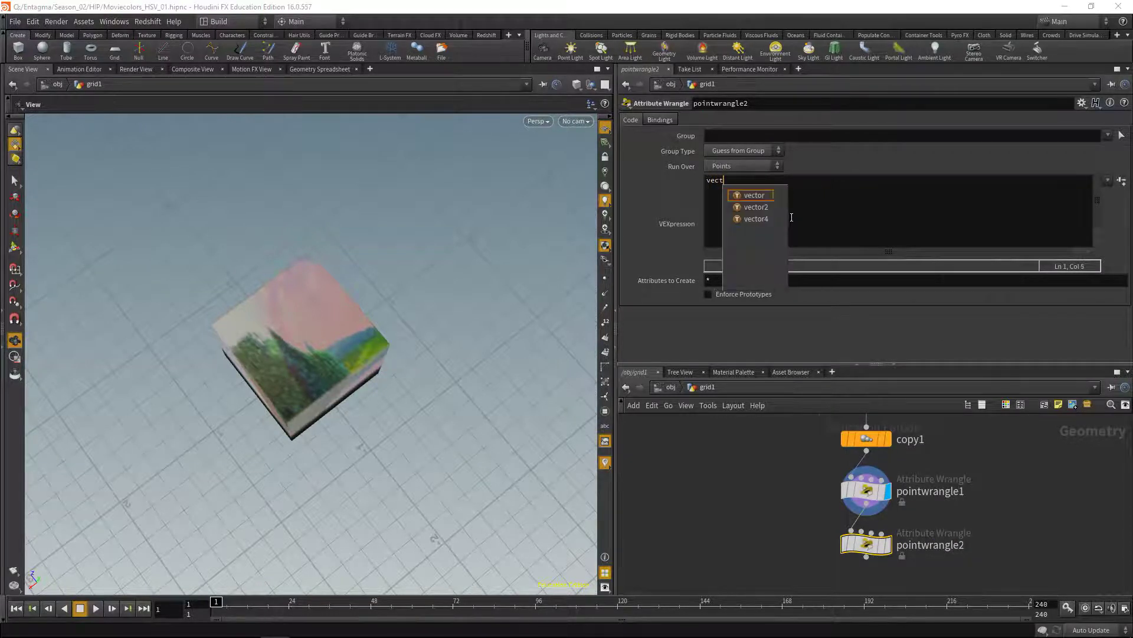
# Convert the point colour to an HSV vector with rgbtohsv.
pyautogui.press('Return')
pyautogui.write('co')
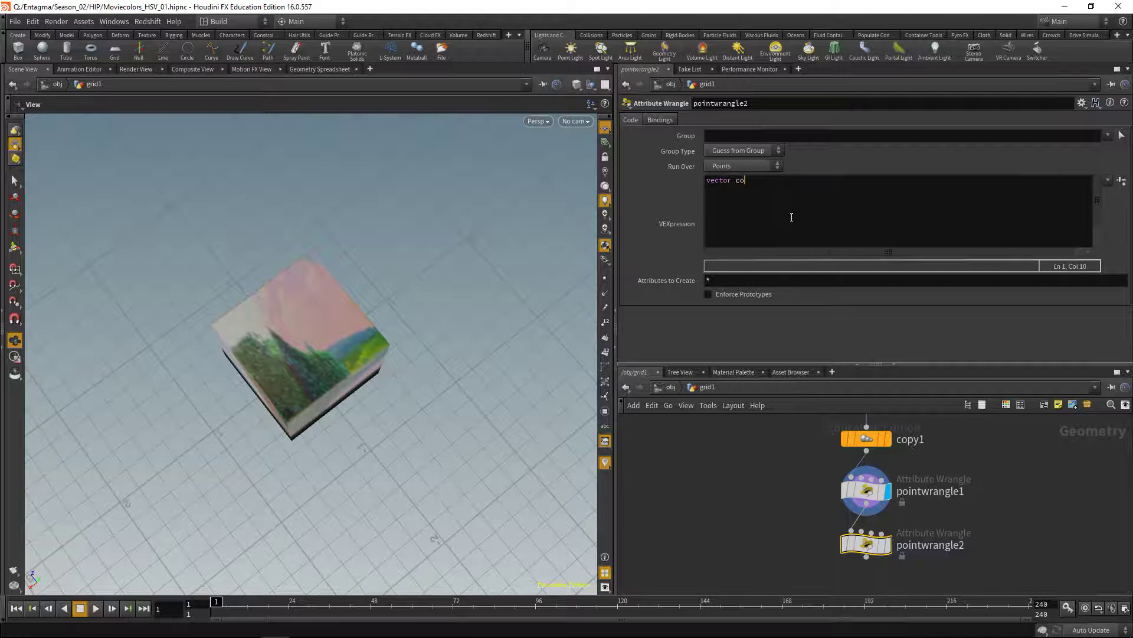
pyautogui.write('l = v@CD')
pyautogui.write(';')
pyautogui.press('Return')
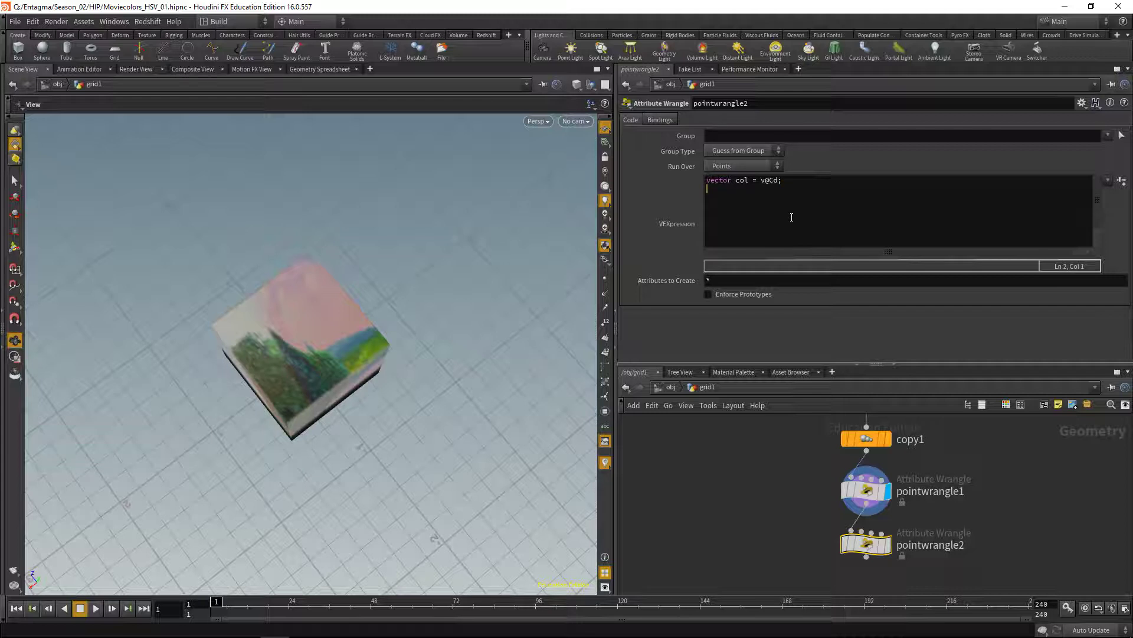
pyautogui.write('vect')
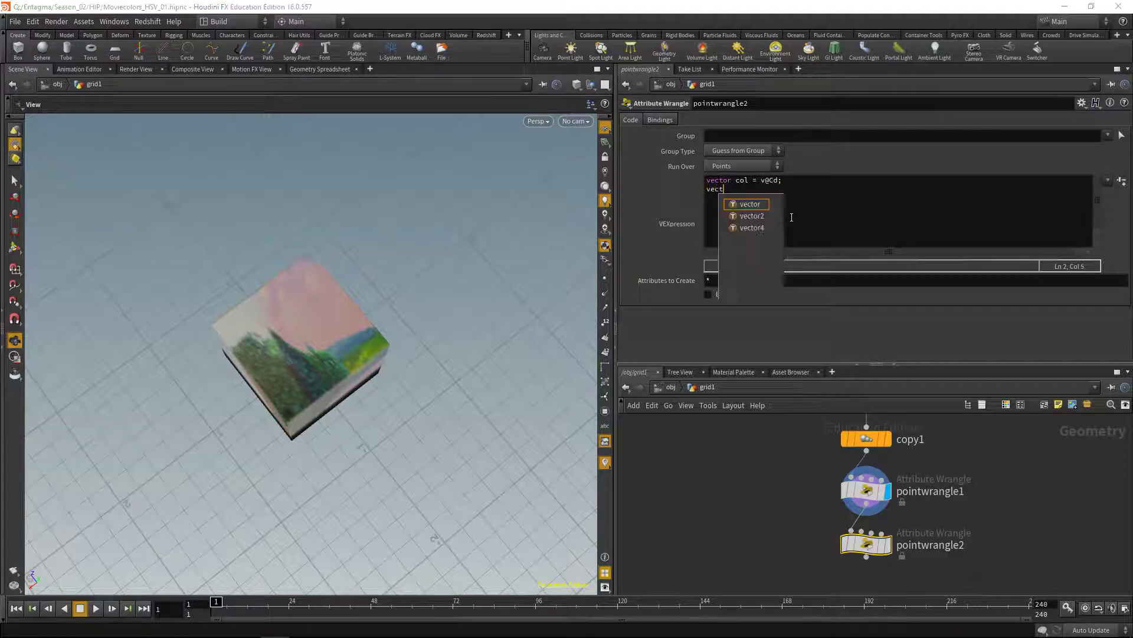
pyautogui.write('or HS')
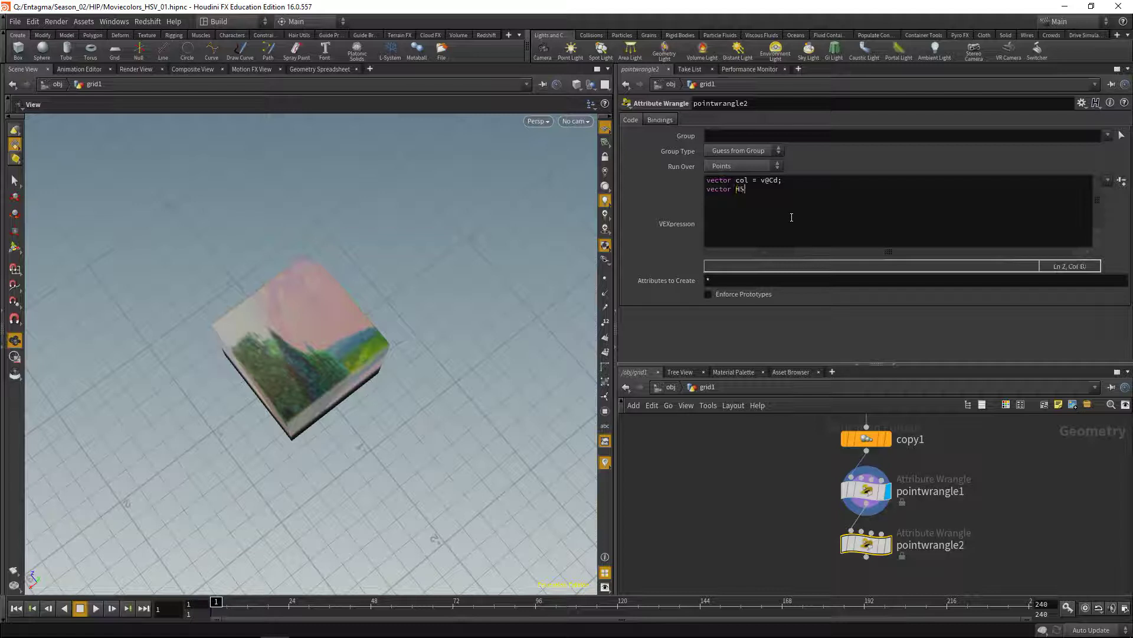
pyautogui.write('V = ')
pyautogui.write('rgbto')
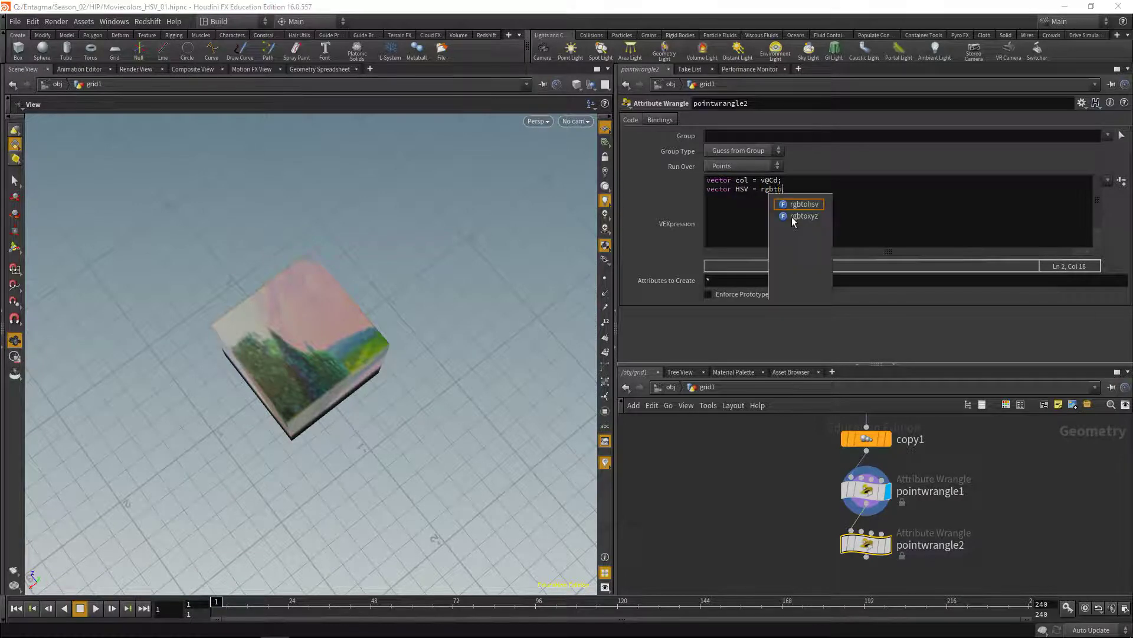
pyautogui.press('Return')
pyautogui.write('();')
pyautogui.press('Left')
pyautogui.press('Left')
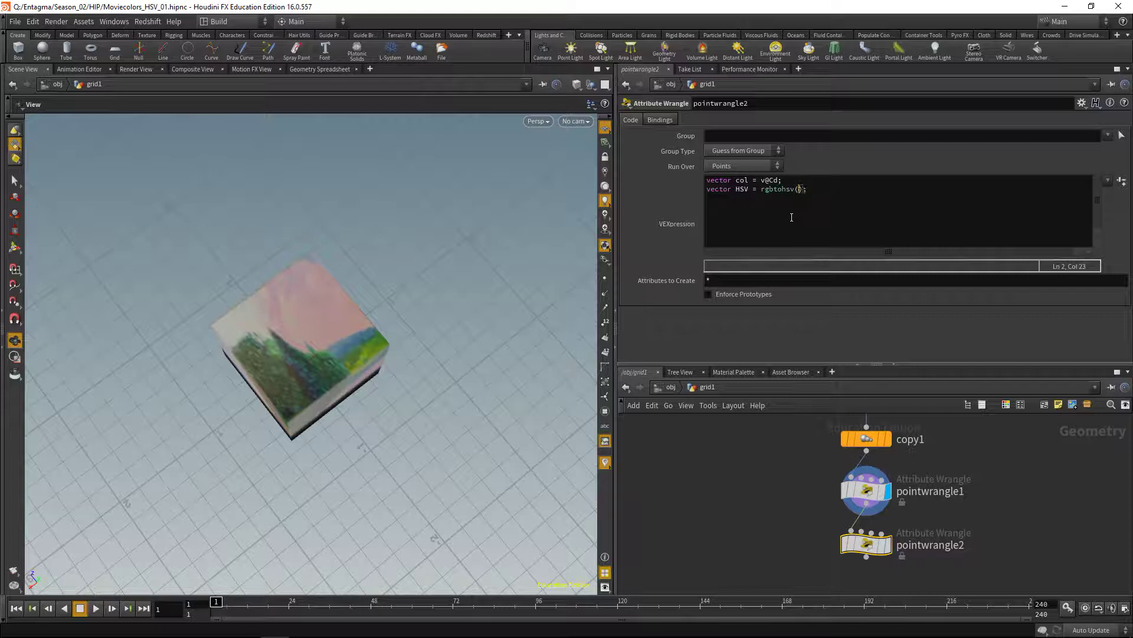
pyautogui.write('col')
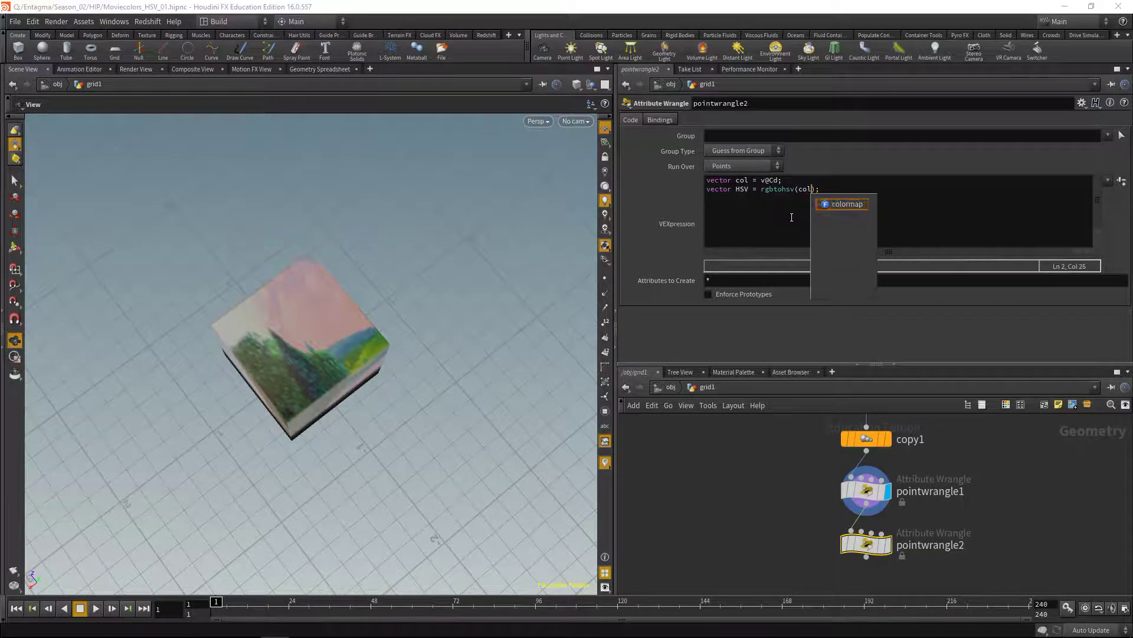
pyautogui.write('o')
pyautogui.press('Return')
pyautogui.click(841, 189)
# Assign H (scaled by 6.28318), S and V from the HSV components, and save.
pyautogui.press('Return')
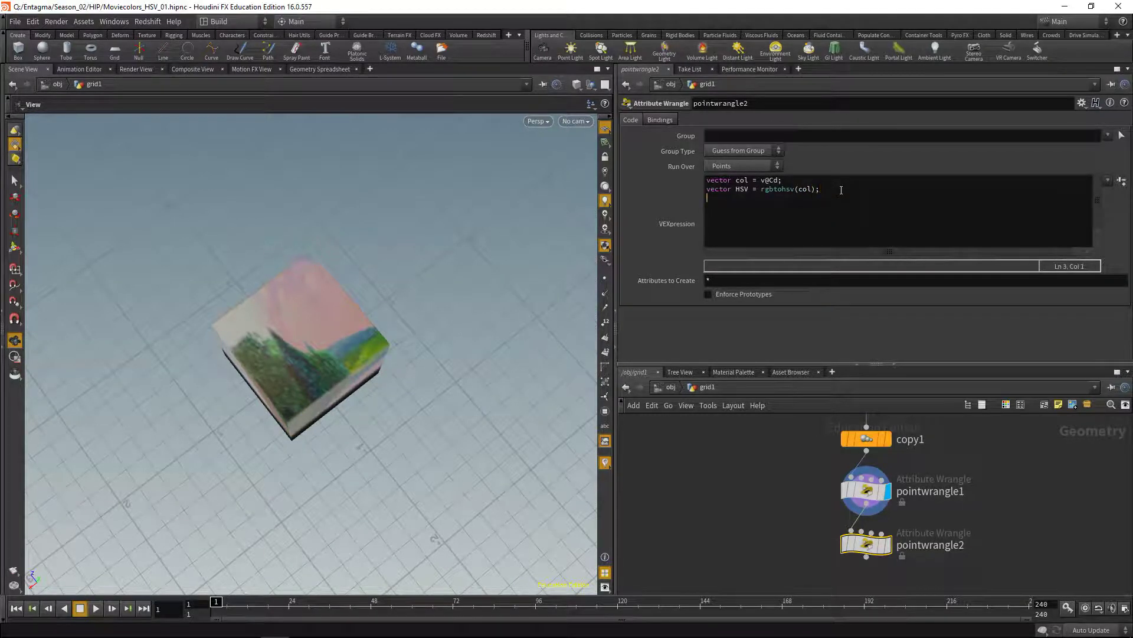
pyautogui.write('float ')
pyautogui.write('H, S, ')
pyautogui.write('V;')
pyautogui.press('Return')
pyautogui.press('Return')
pyautogui.write('H = ')
pyautogui.write('HSV[0]')
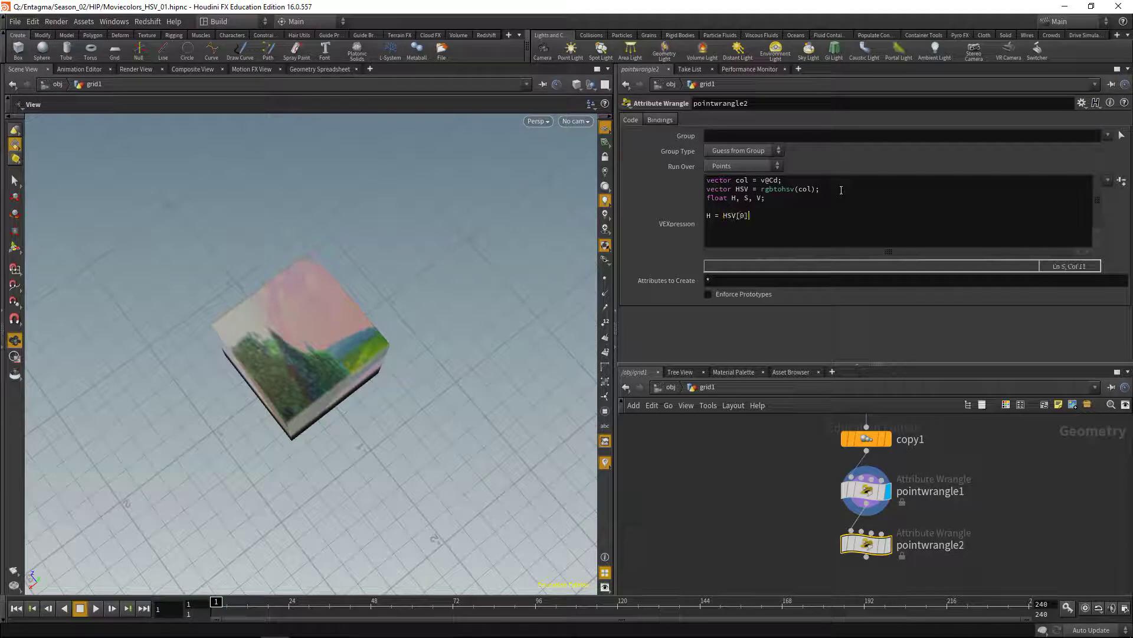
pyautogui.write(';')
pyautogui.press('Return')
pyautogui.write('S')
pyautogui.write(' = [')
pyautogui.press('BackSpace')
pyautogui.write('HSV[1')
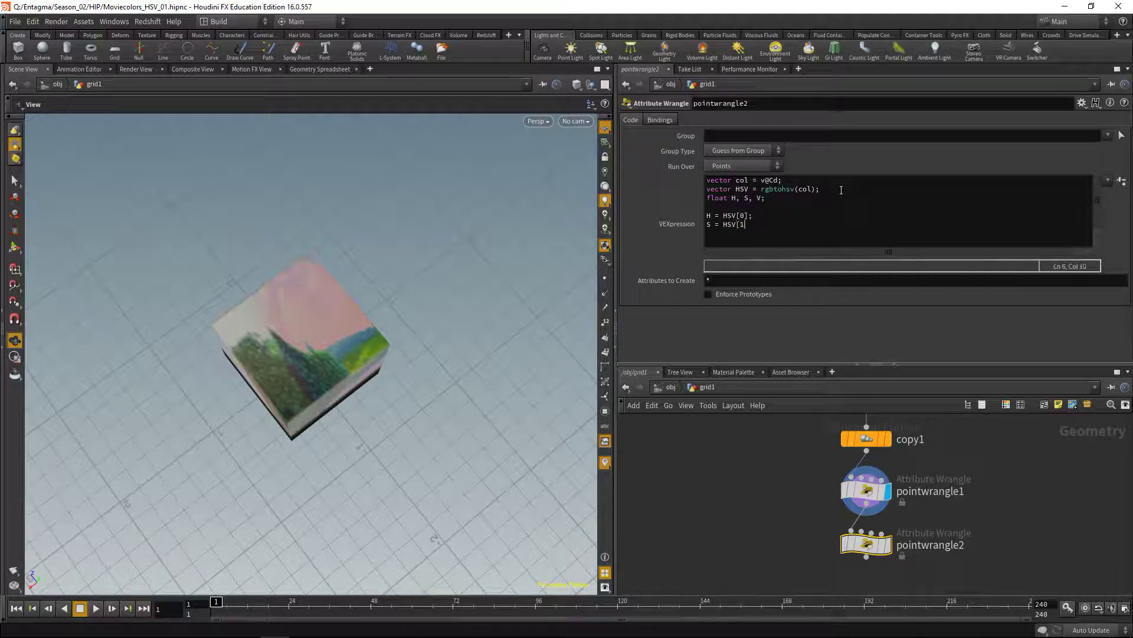
pyautogui.write(']')
pyautogui.press('Return')
pyautogui.write('V = ')
pyautogui.write('HSV')
pyautogui.write('[2];')
pyautogui.write('* ')
pyautogui.write('6.28')
pyautogui.write('318;')
pyautogui.press('Down')
pyautogui.press('Down')
pyautogui.press('Down')
pyautogui.press('Return')
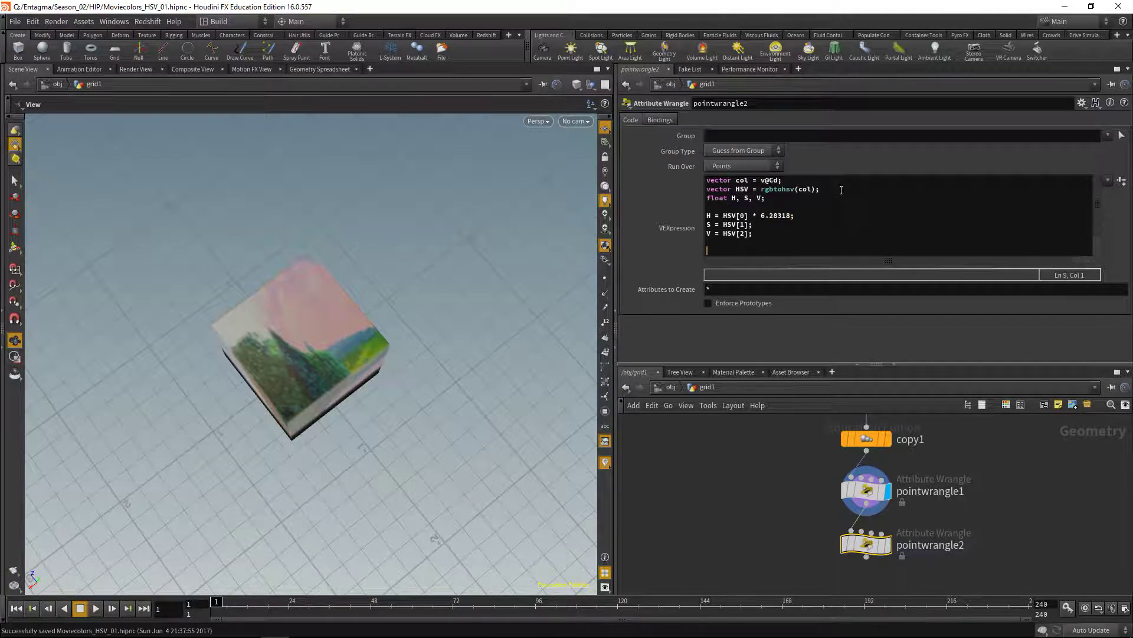
pyautogui.hotkey('ctrl', 's')
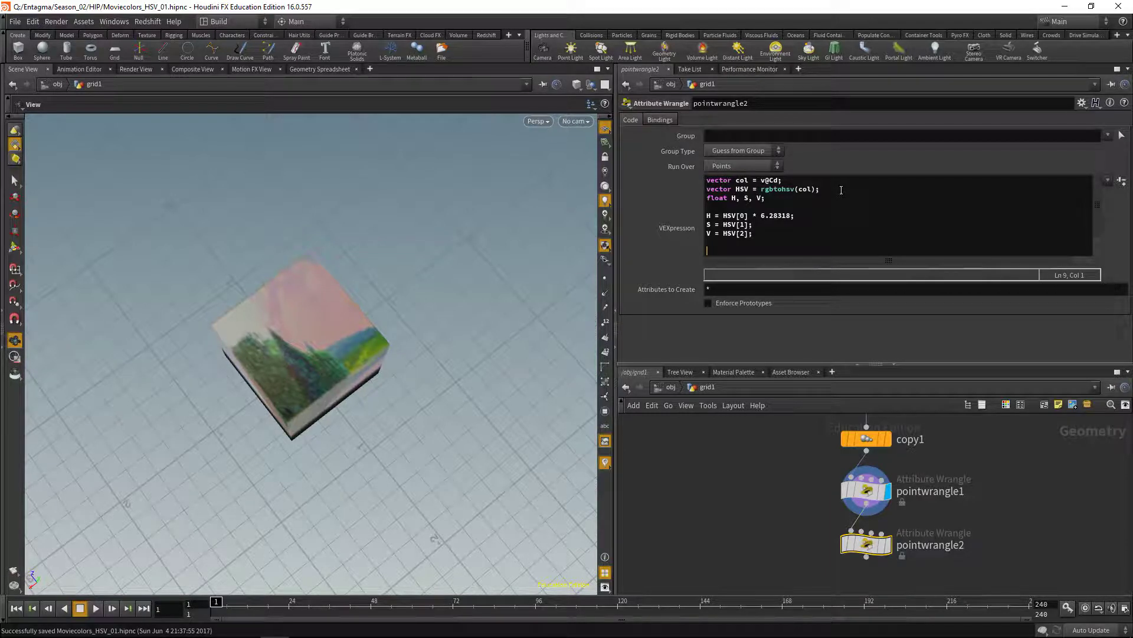
pyautogui.write('floa')
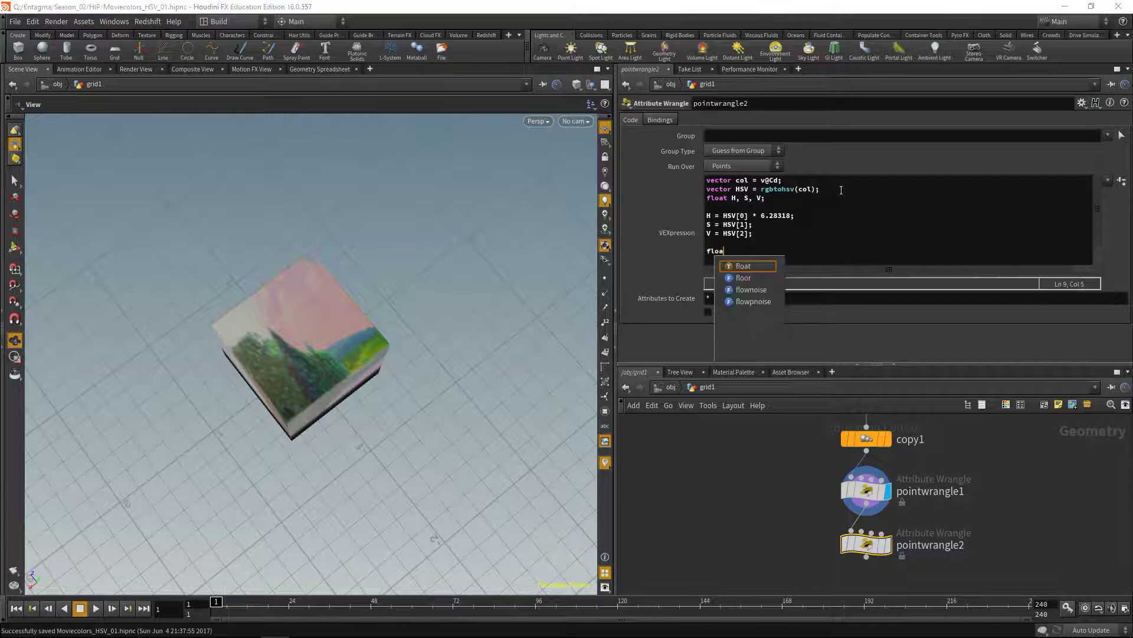
pyautogui.write('t x,')
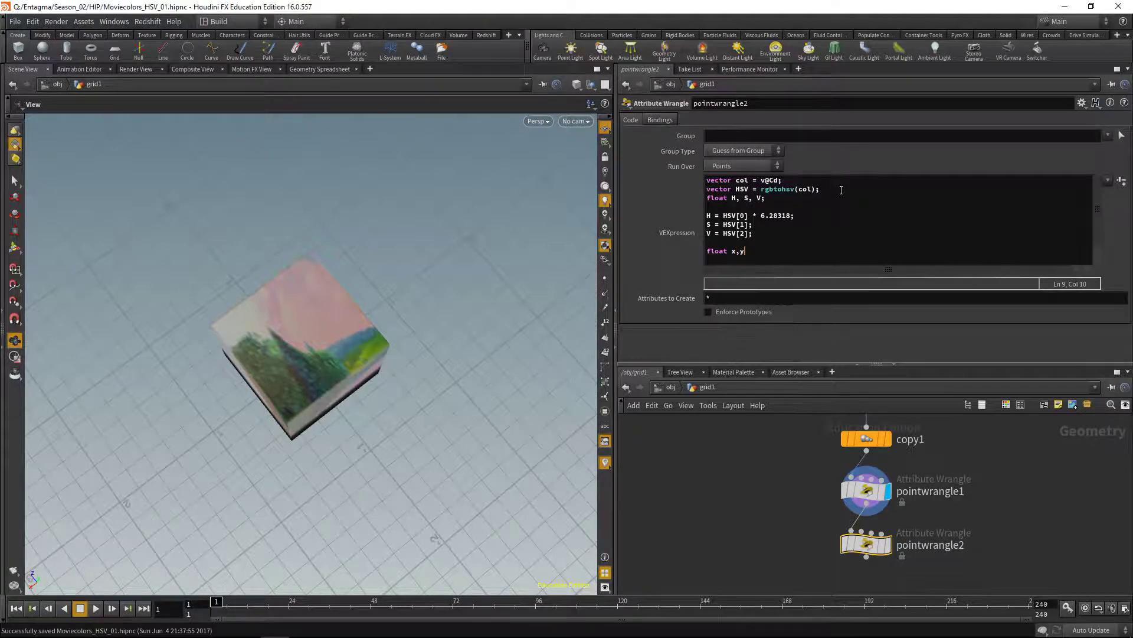
pyautogui.write('y,z,r')
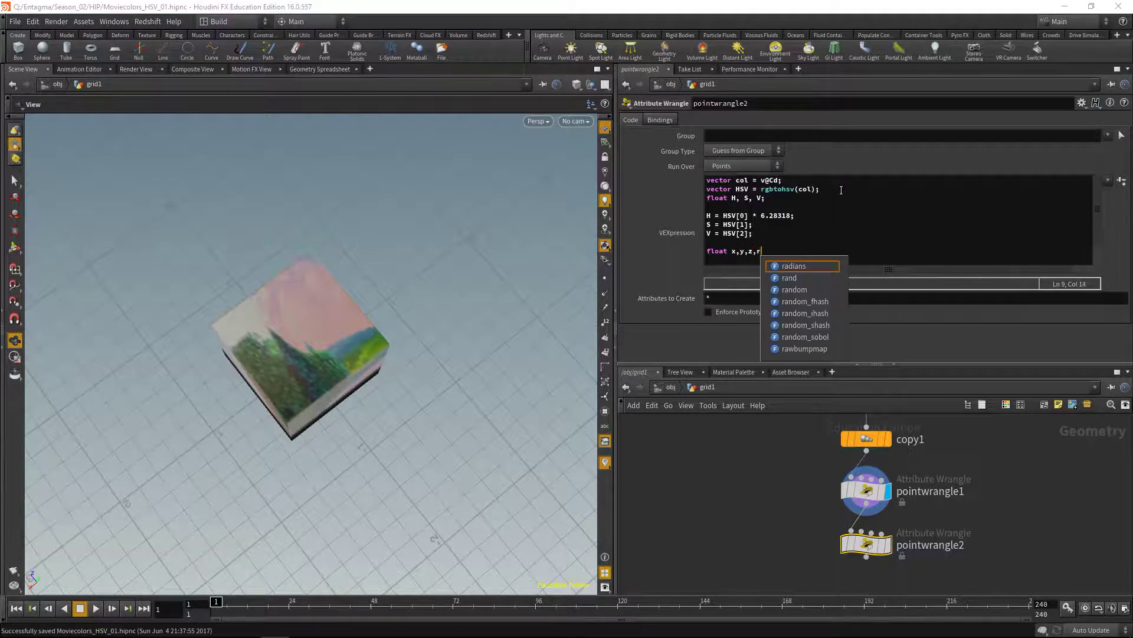
pyautogui.write(';')
pyautogui.press('Return')
pyautogui.press('Return')
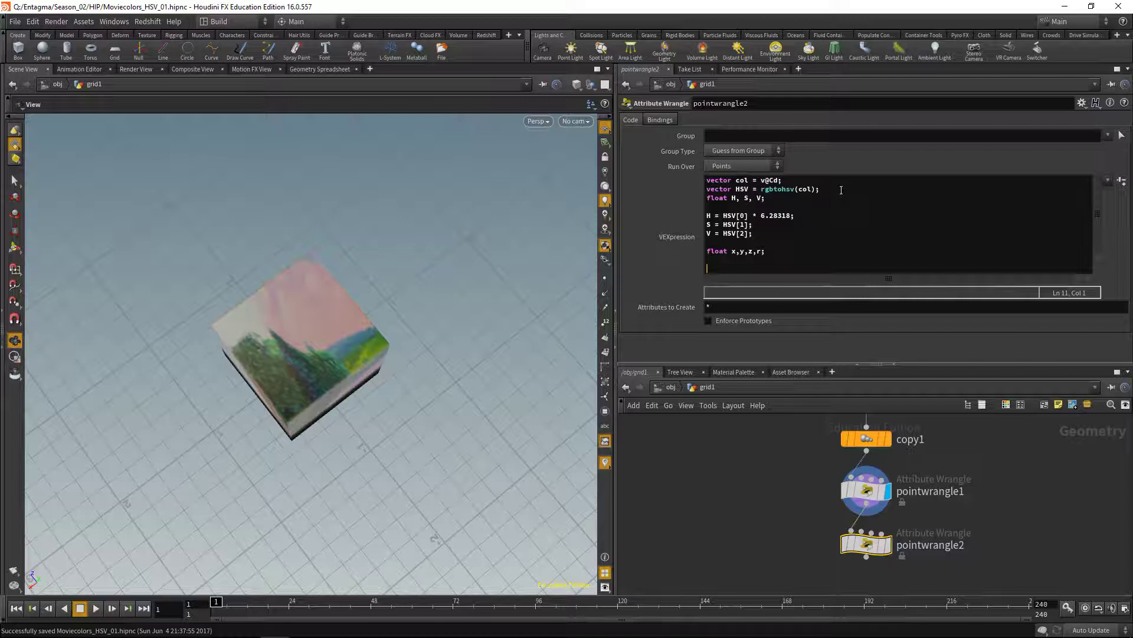
pyautogui.write('r = ')
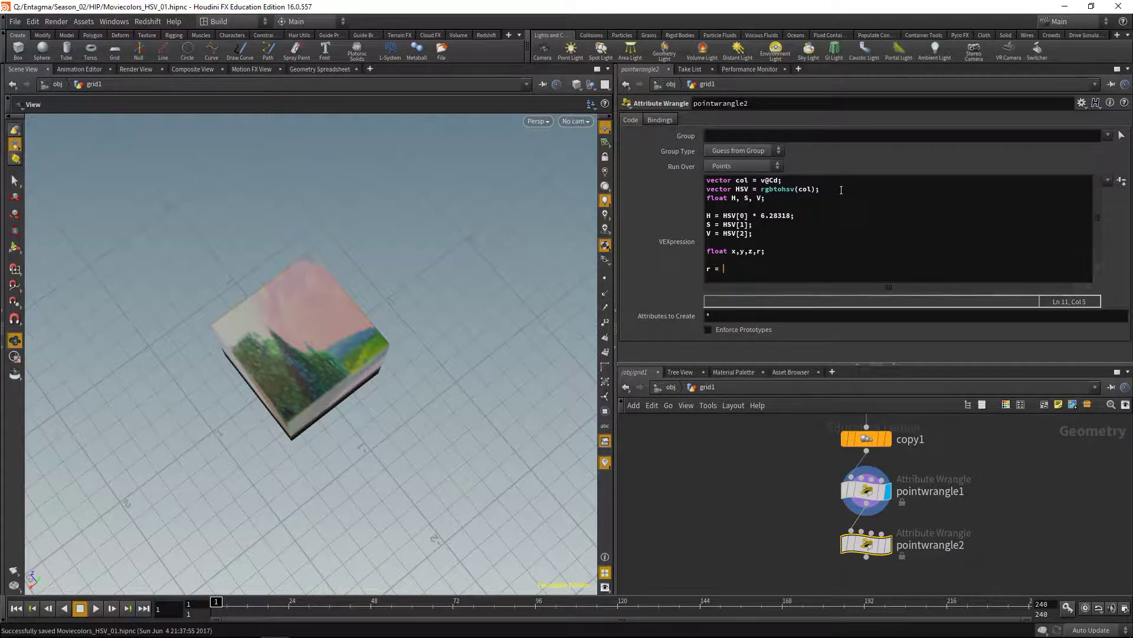
pyautogui.write('S * ')
pyautogui.write('V;')
pyautogui.press('Return')
pyautogui.press('Return')
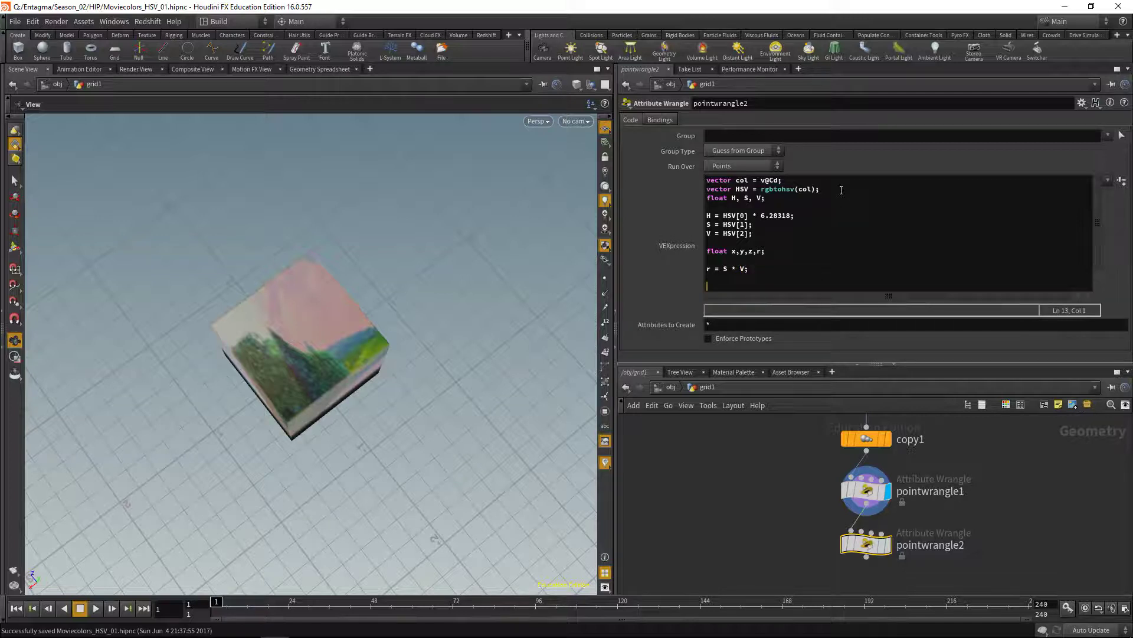
pyautogui.write('x ')
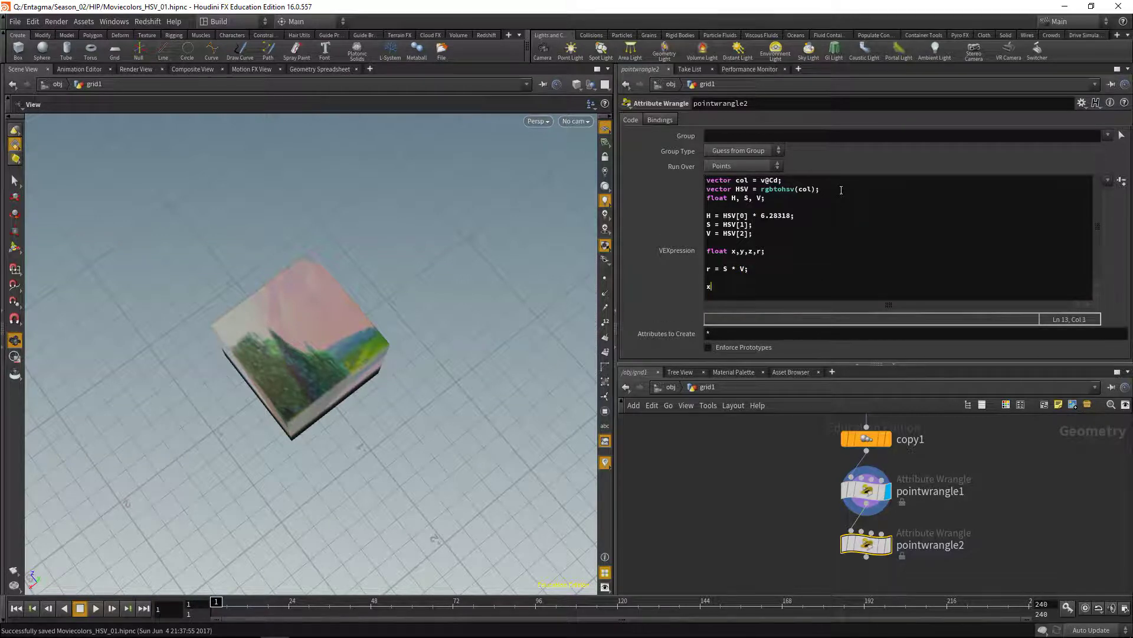
pyautogui.write('=')
pyautogui.write('r ')
pyautogui.write('* ')
pyautogui.write('sin(H')
pyautogui.write(');')
pyautogui.press('Return')
pyautogui.write('y ')
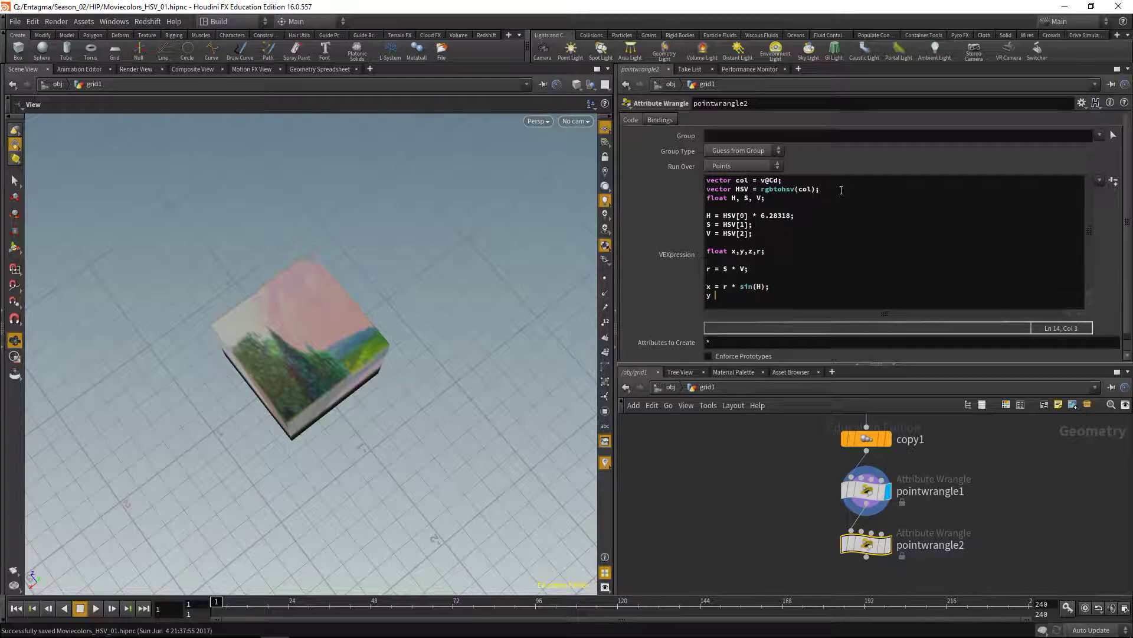
pyautogui.write('= v@')
pyautogui.write('P.y')
pyautogui.write(';')
pyautogui.press('Return')
pyautogui.write('z = ')
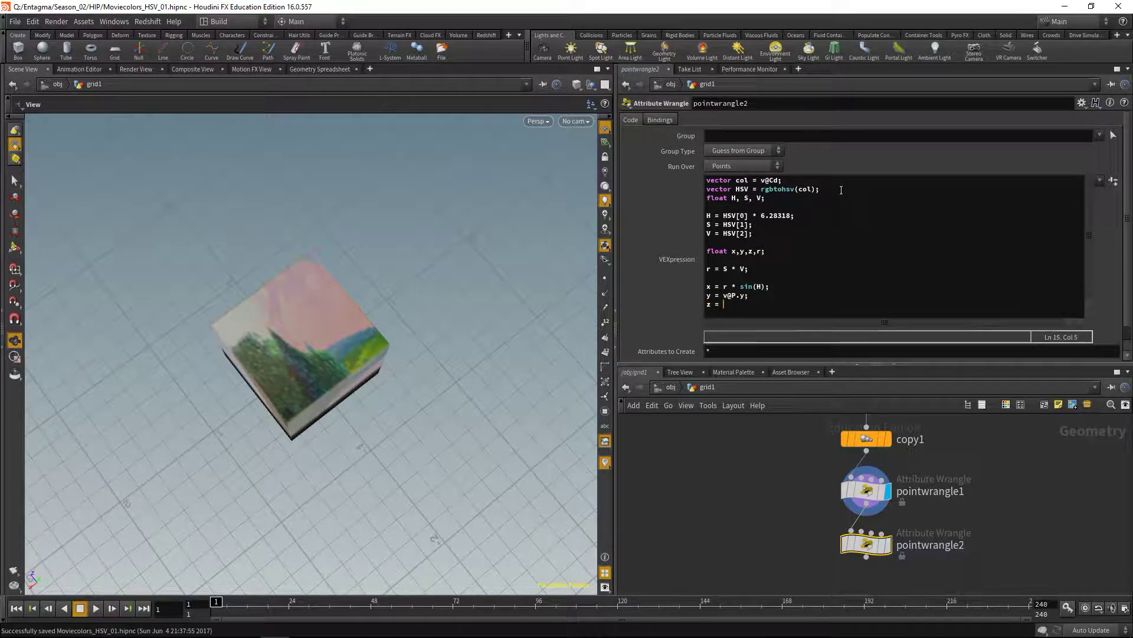
pyautogui.write('r * ')
pyautogui.write('cos')
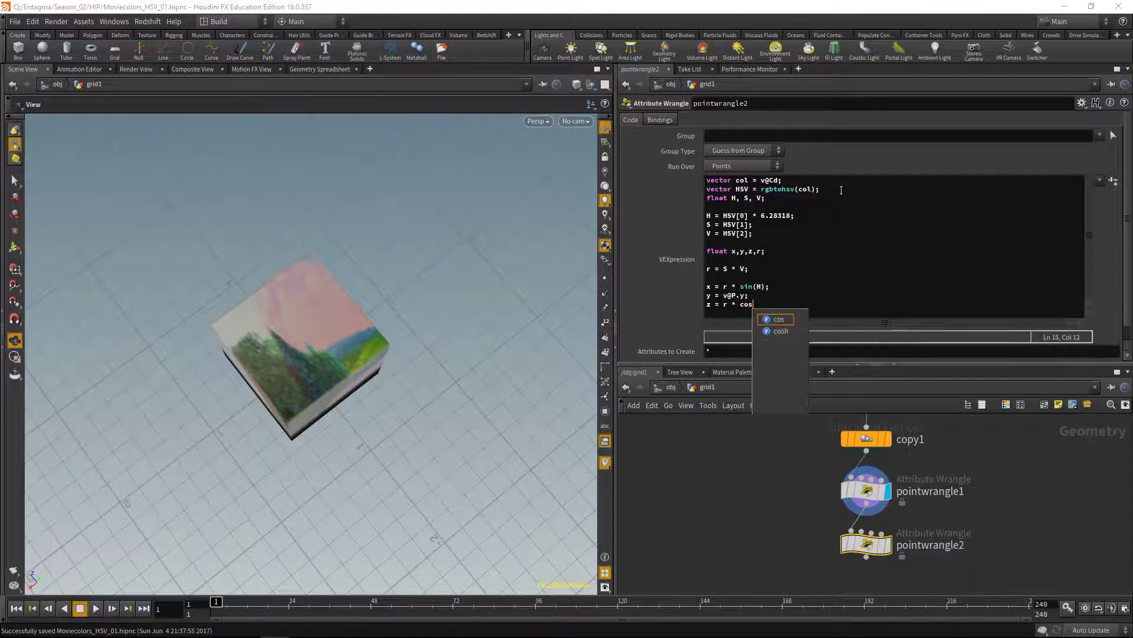
pyautogui.write('(H);')
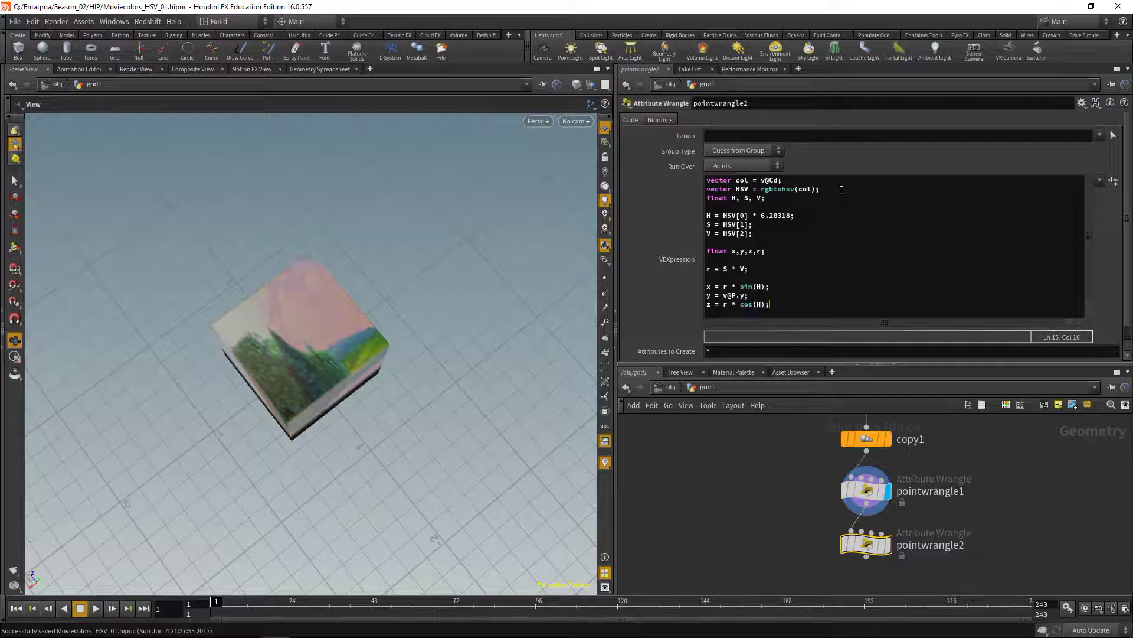
pyautogui.press('Return')
pyautogui.press('Return')
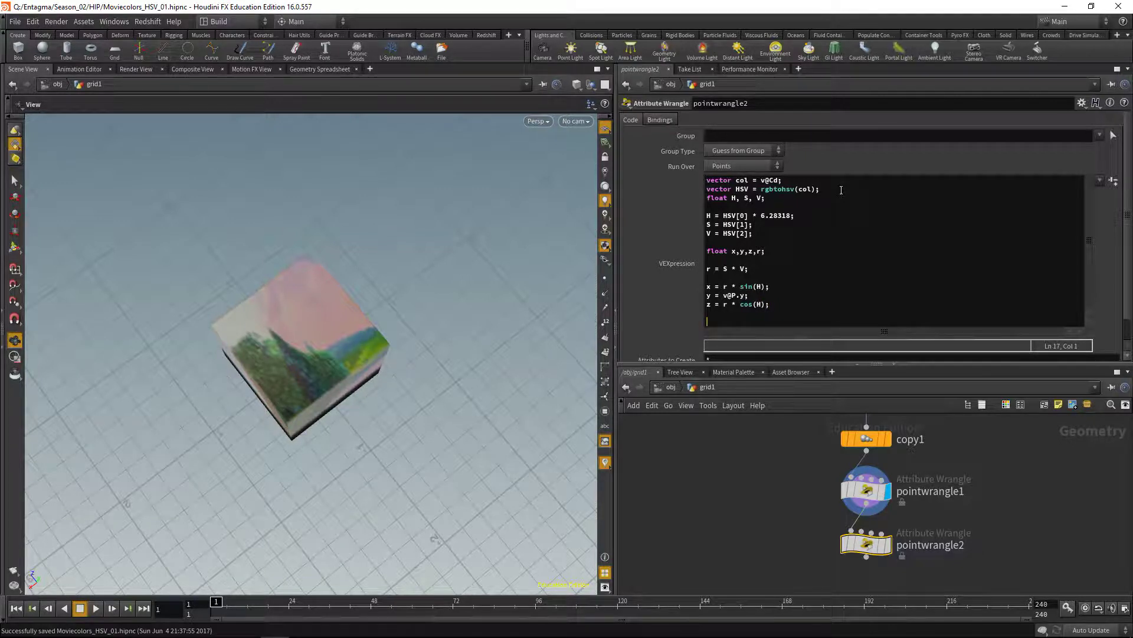
pyautogui.write('v@P = ')
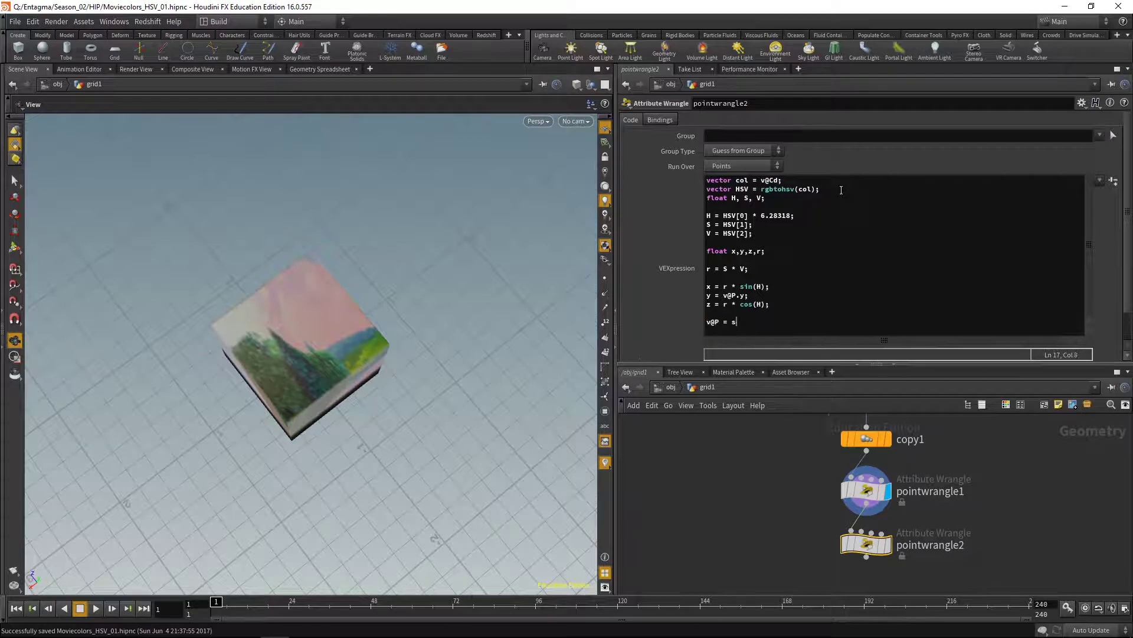
pyautogui.write('set();xm,y,z);')
# Add v@P = set(x,y,z); and f@pscale = 0.015;, then display and orbit the point cloud.
pyautogui.press('End')
pyautogui.press('Return')
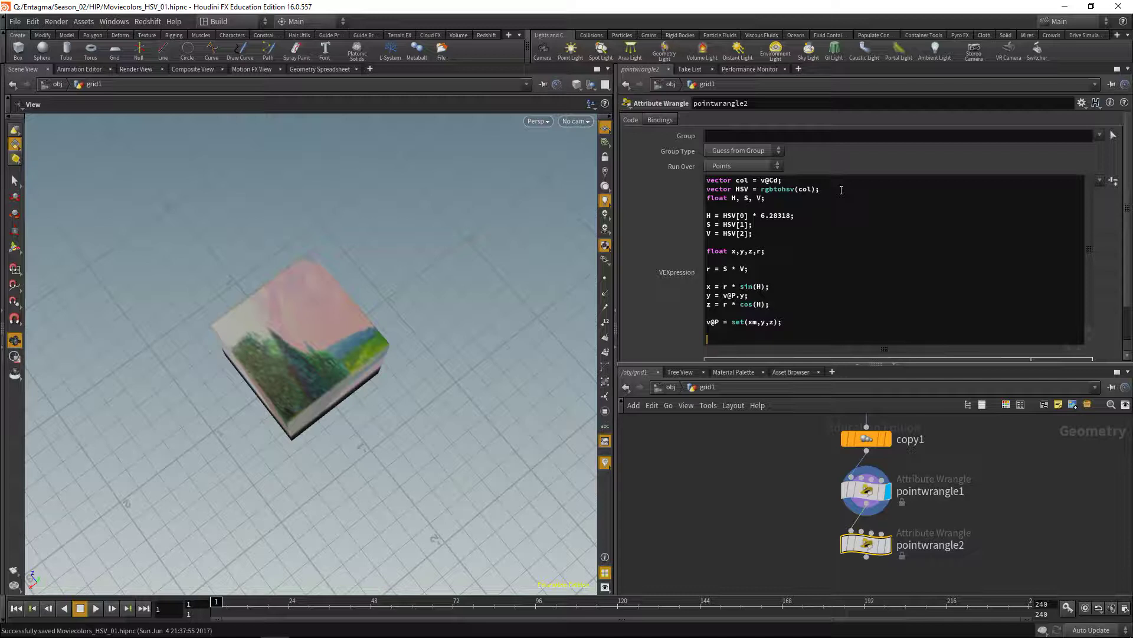
pyautogui.write('f@pscale = 0.015')
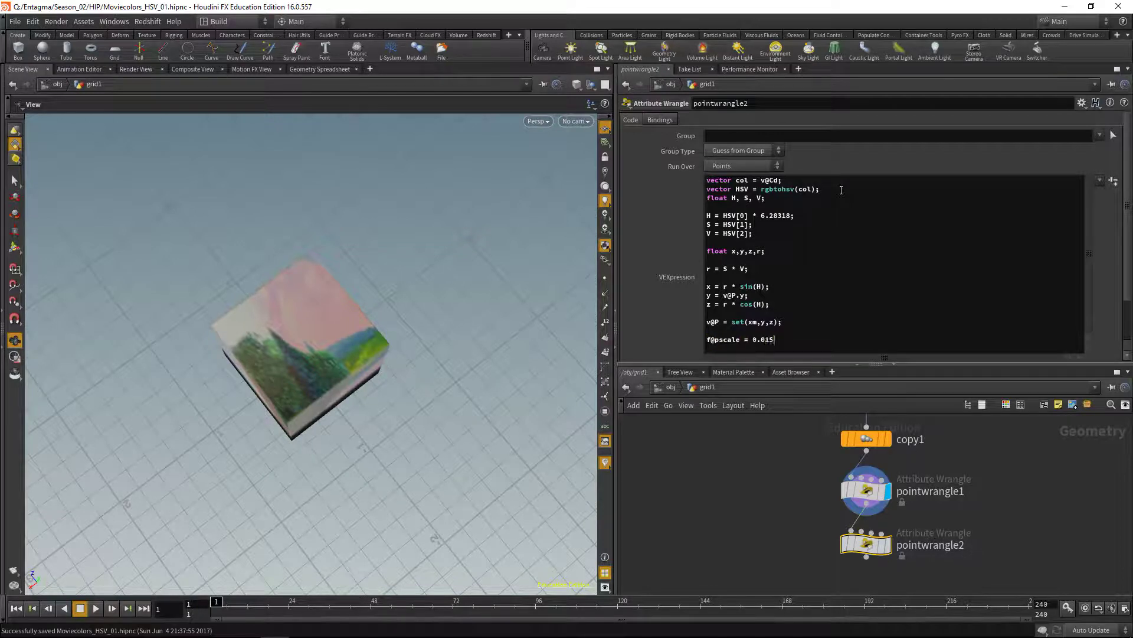
pyautogui.write(';')
pyautogui.moveTo(866, 543)
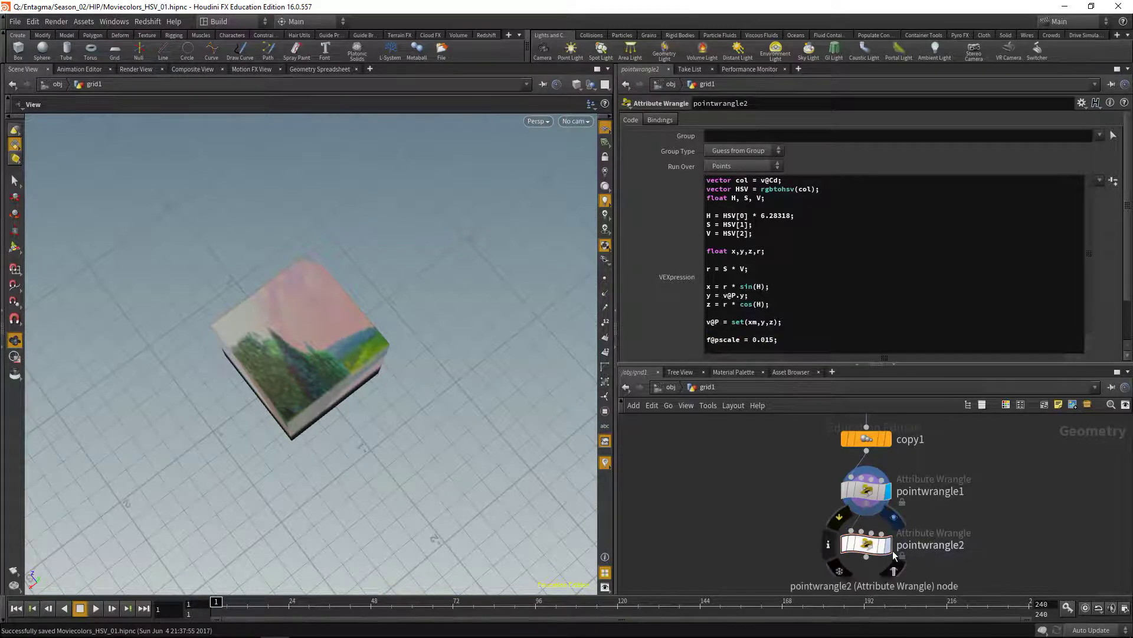
pyautogui.click(893, 556)
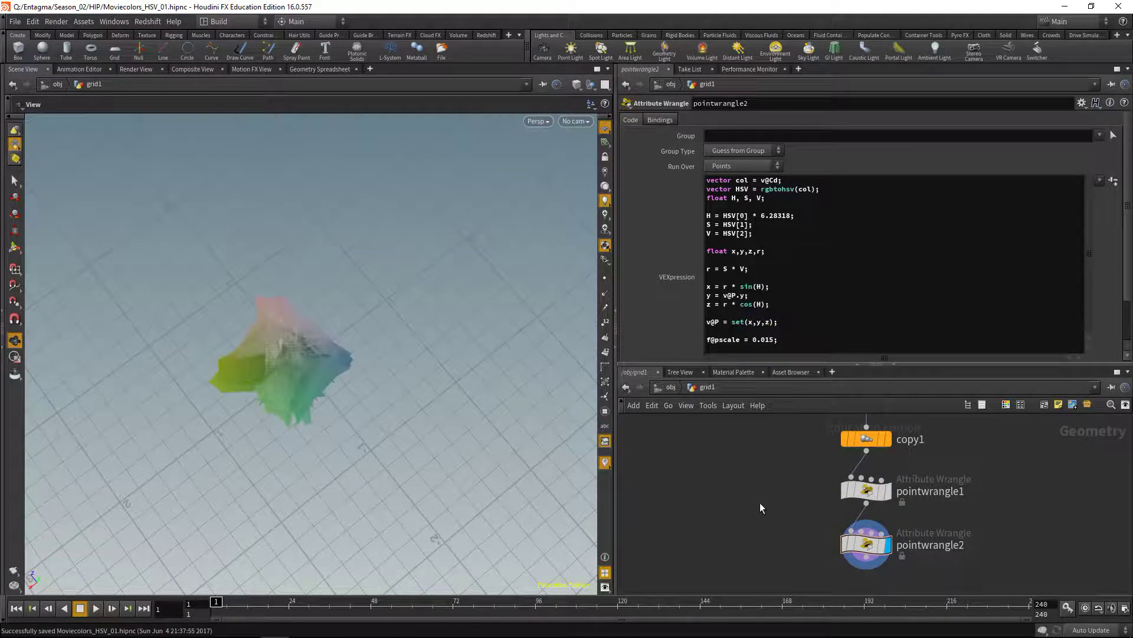
pyautogui.click(886, 490)
pyautogui.click(886, 543)
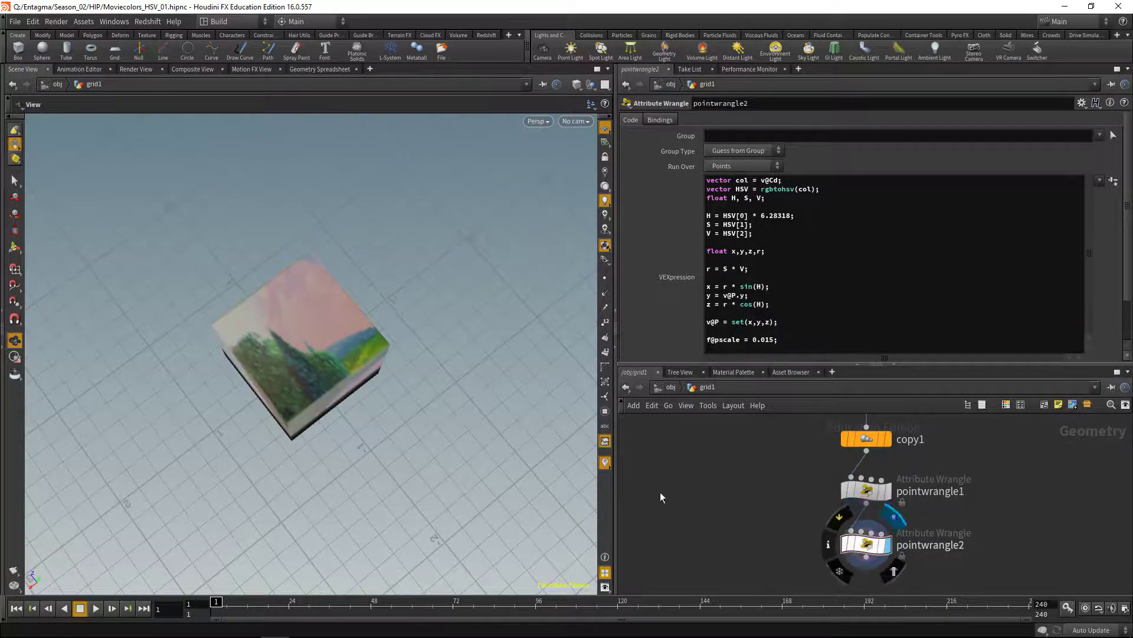
pyautogui.moveTo(319, 266)
pyautogui.mouseDown()
pyautogui.moveTo(329, 316)
pyautogui.moveTo(343, 326)
pyautogui.moveTo(331, 448)
pyautogui.moveTo(285, 346)
pyautogui.mouseUp()
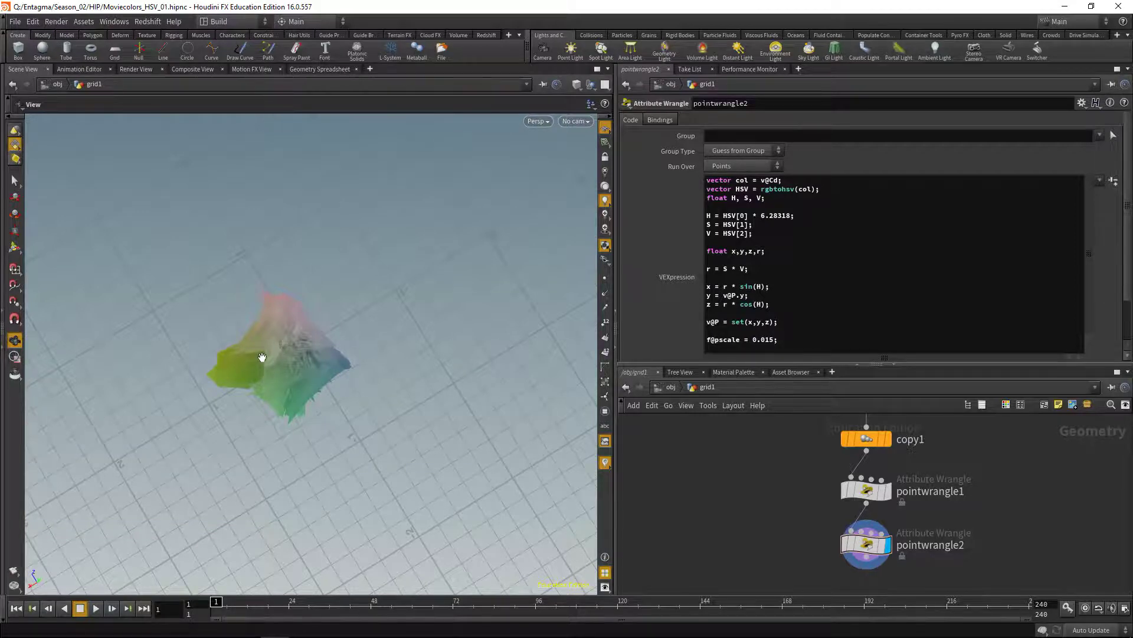
# Add an Add node wired directly below pointwrangle2.
pyautogui.moveTo(763, 511); pyautogui.dragTo(784, 490, button='middle')
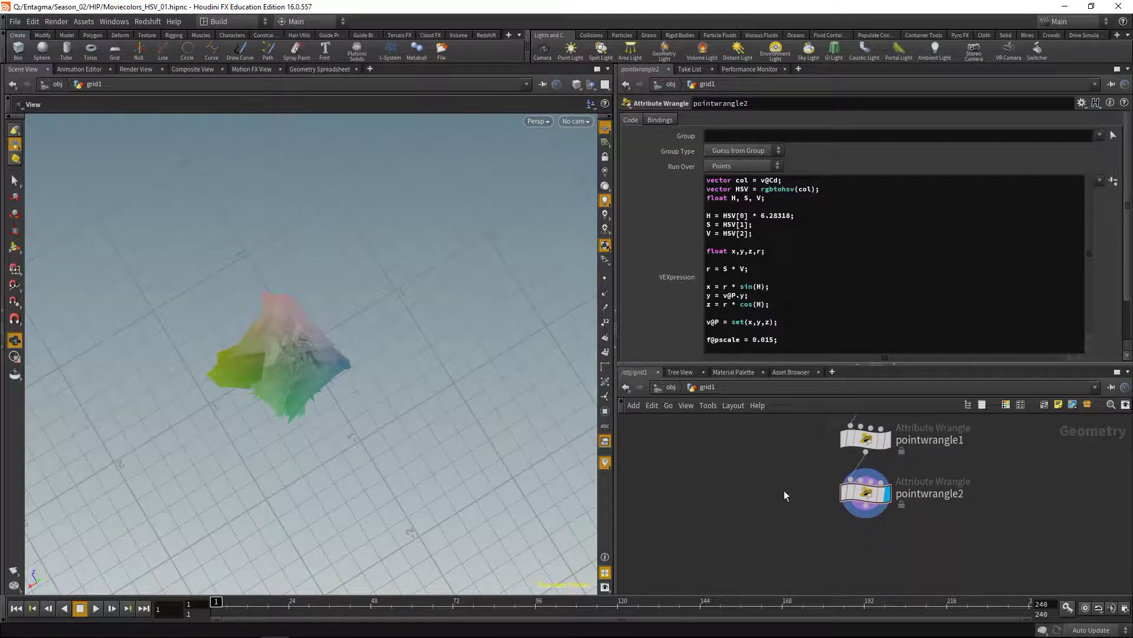
pyautogui.press('Tab')
pyautogui.press('Escape')
pyautogui.click(802, 518)
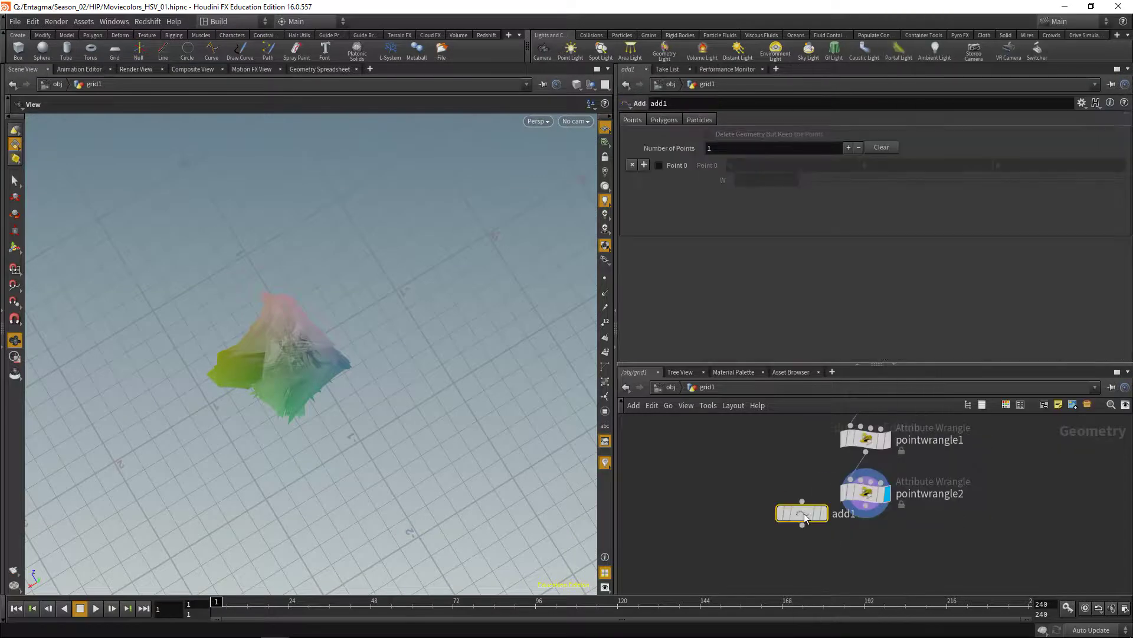
pyautogui.click(866, 516)
pyautogui.click(803, 501)
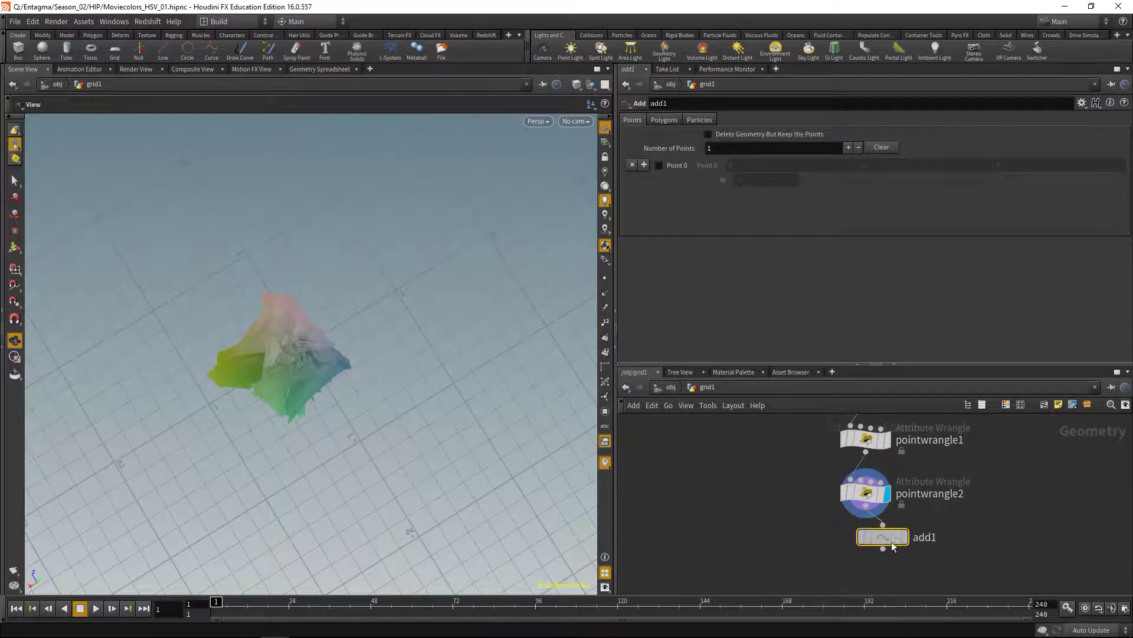
pyautogui.moveTo(802, 513); pyautogui.dragTo(867, 533)
# Enable Delete Geometry But Keep the Points on add1, display it, and save.
pyautogui.click(708, 136)
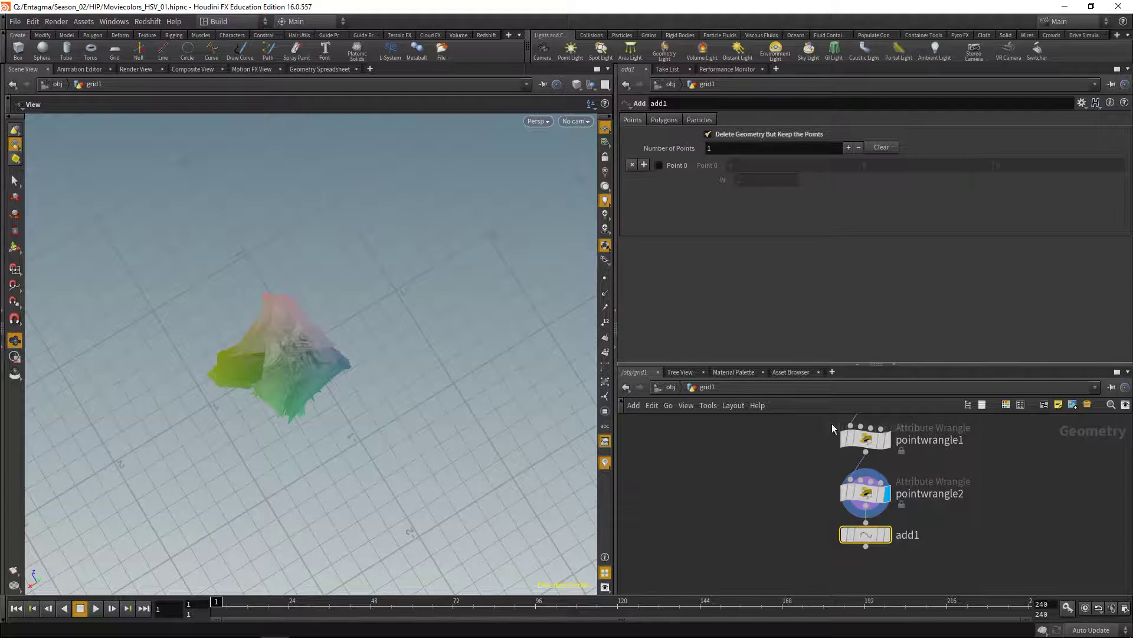
pyautogui.click(885, 535)
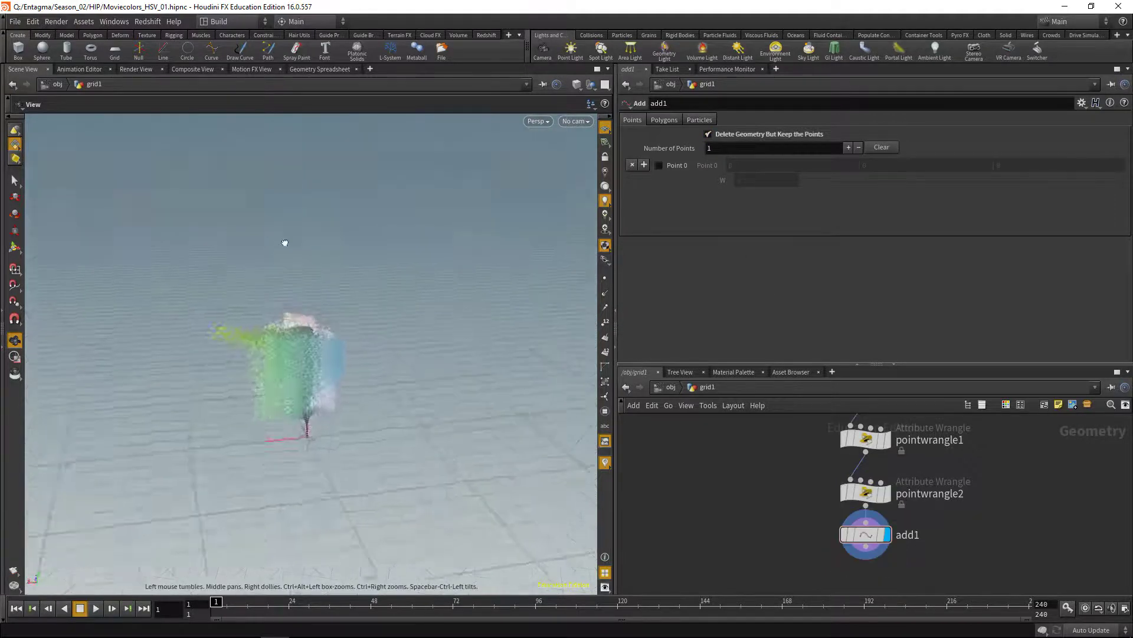
pyautogui.moveTo(286, 246)
pyautogui.mouseDown()
pyautogui.moveTo(331, 397)
pyautogui.moveTo(347, 309)
pyautogui.moveTo(392, 245)
pyautogui.moveTo(372, 372)
pyautogui.moveTo(320, 237)
pyautogui.moveTo(596, 434)
pyautogui.mouseUp()
pyautogui.hotkey('ctrl', 's')
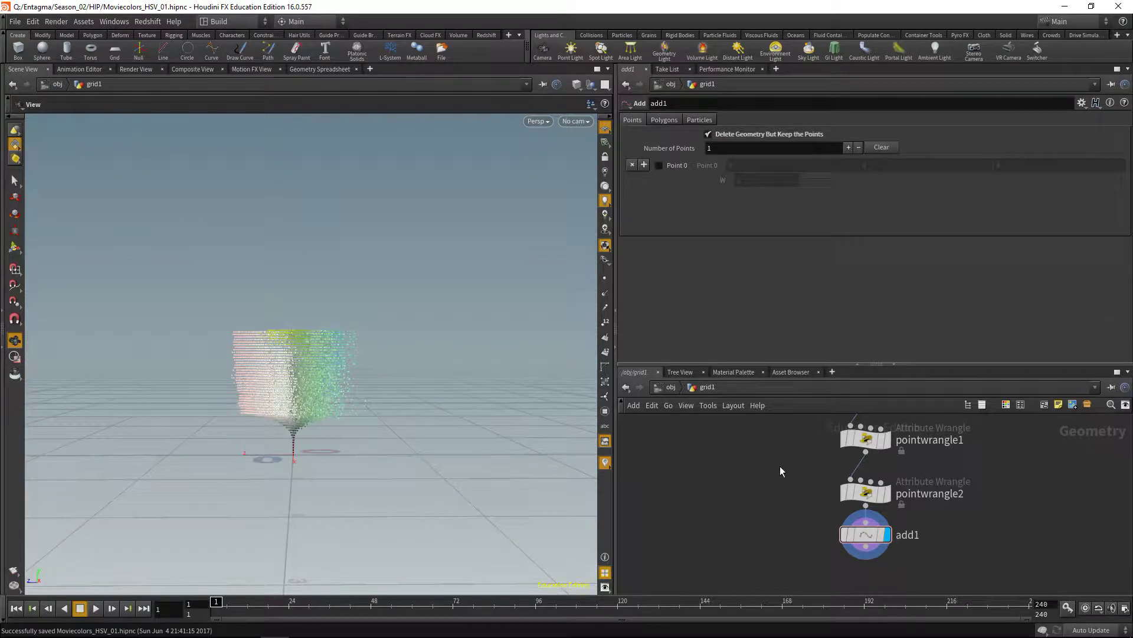
# Raise copy1's copies from 50 to 500 and orbit the resulting tall column.
pyautogui.moveTo(780, 363); pyautogui.dragTo(780, 286)
pyautogui.click(871, 422)
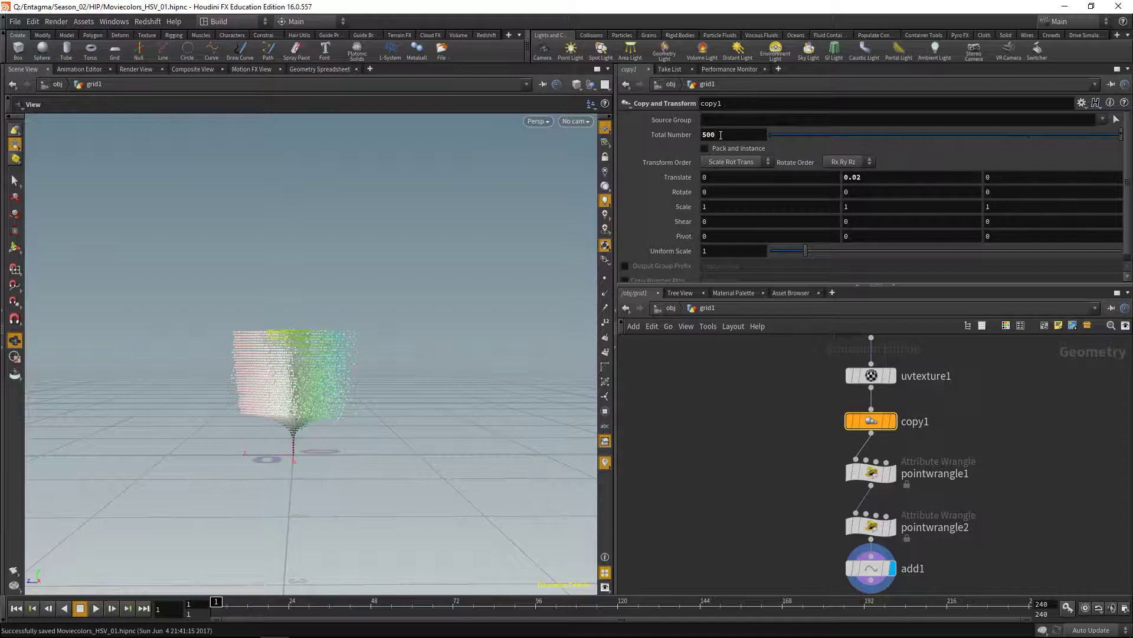
pyautogui.press('Return')
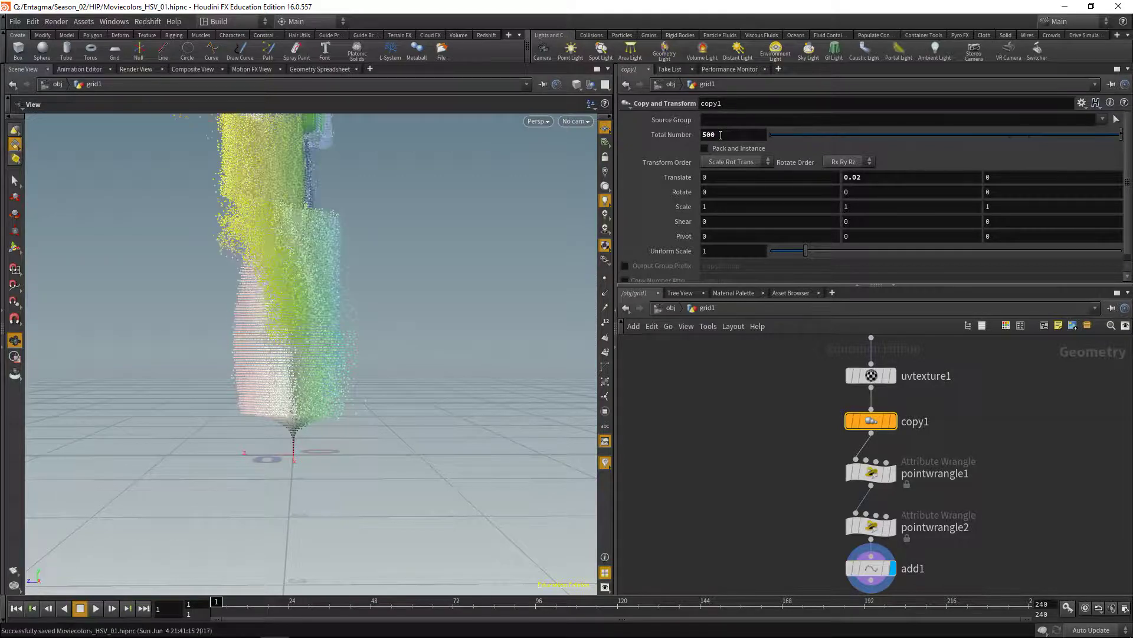
pyautogui.moveTo(547, 146)
pyautogui.mouseDown()
pyautogui.moveTo(222, 359)
pyautogui.moveTo(331, 329)
pyautogui.moveTo(299, 375)
pyautogui.moveTo(188, 356)
pyautogui.moveTo(296, 367)
pyautogui.mouseUp()
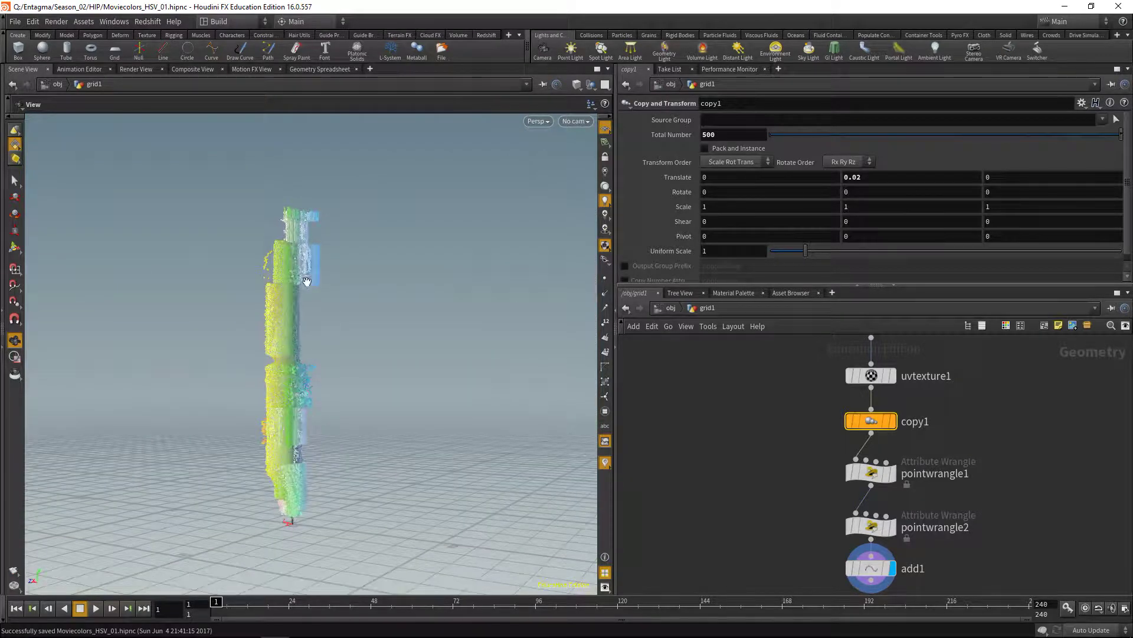
pyautogui.moveTo(338, 480)
pyautogui.mouseDown()
pyautogui.moveTo(370, 425)
pyautogui.moveTo(286, 519)
pyautogui.moveTo(305, 496)
pyautogui.mouseUp()
pyautogui.moveTo(802, 591); pyautogui.dragTo(804, 462, button='middle')
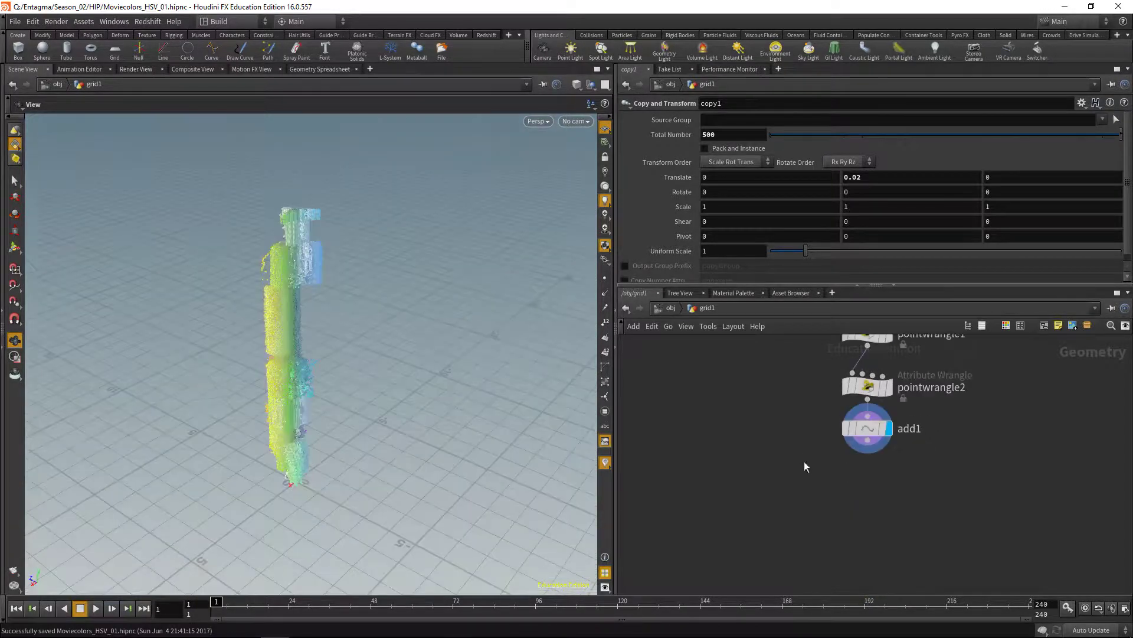
# Add transform1 below add1, display it, and scale it 2, 1, 2.
pyautogui.press('Tab')
pyautogui.write('tran')
pyautogui.press('Return')
pyautogui.click(805, 461)
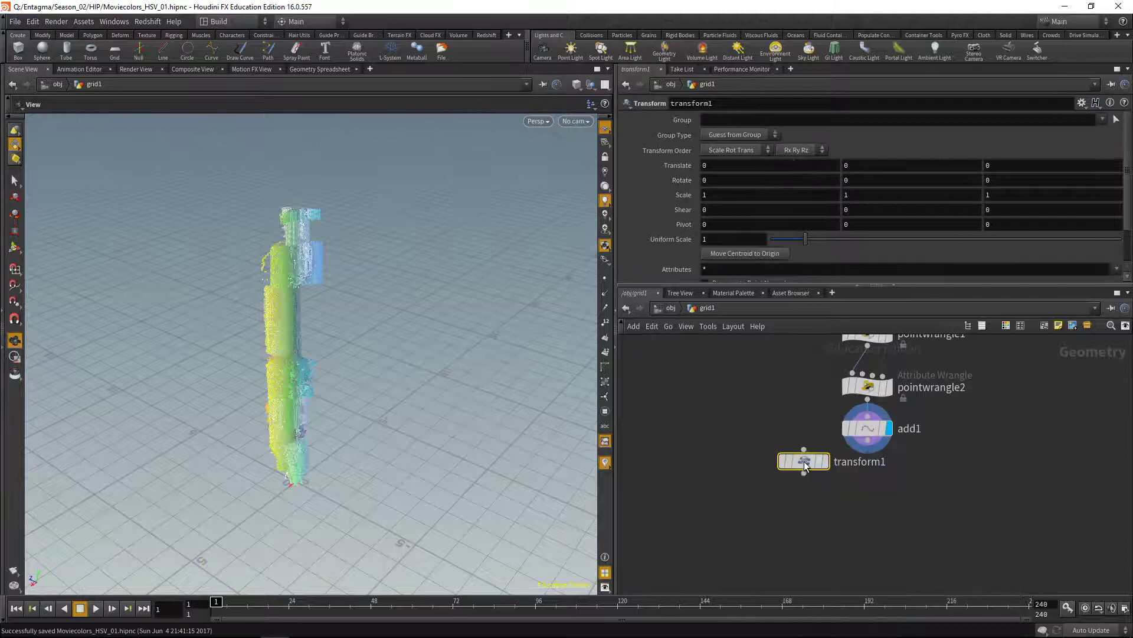
pyautogui.moveTo(804, 461); pyautogui.dragTo(847, 499)
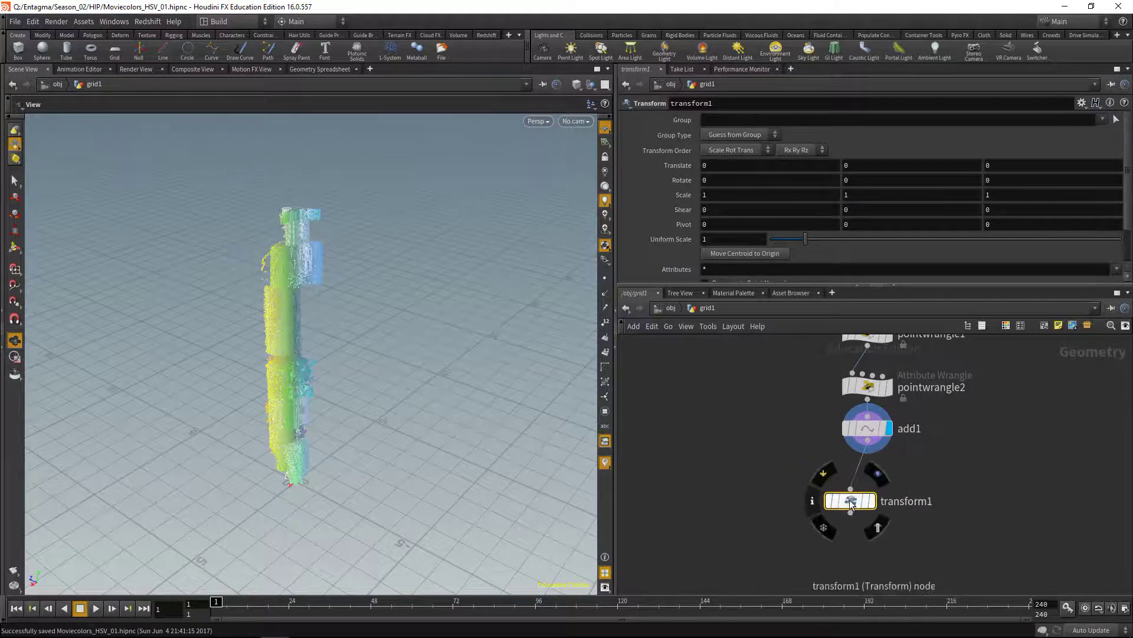
pyautogui.click(890, 491)
pyautogui.write('2')
pyautogui.press('Tab')
pyautogui.press('Tab')
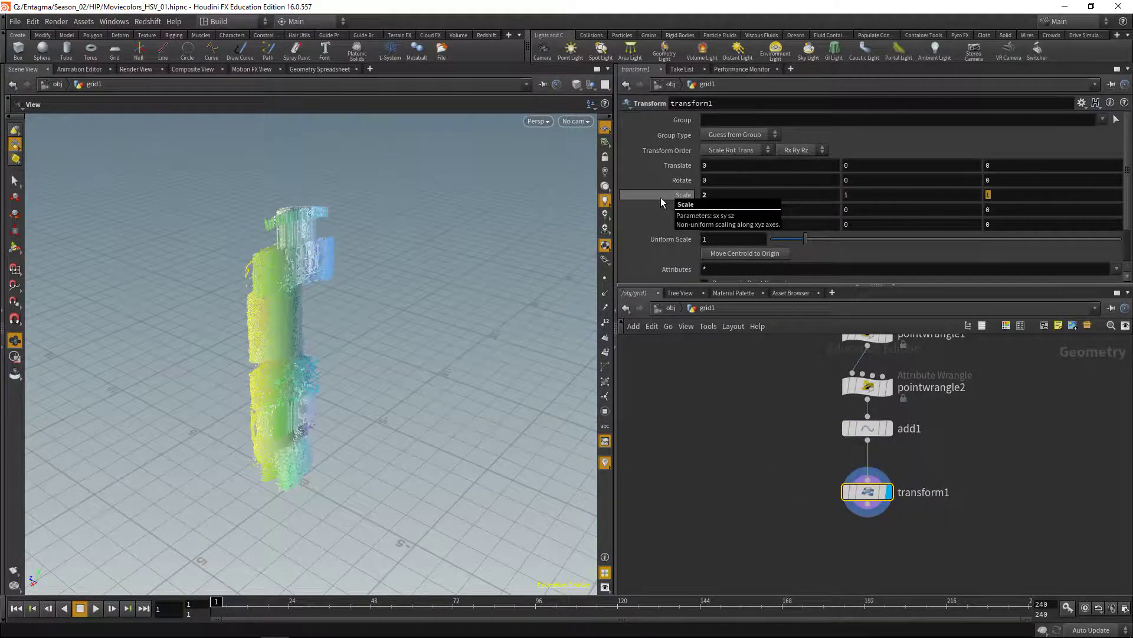
pyautogui.write('2')
pyautogui.press('Return')
pyautogui.moveTo(248, 481); pyautogui.dragTo(251, 408)
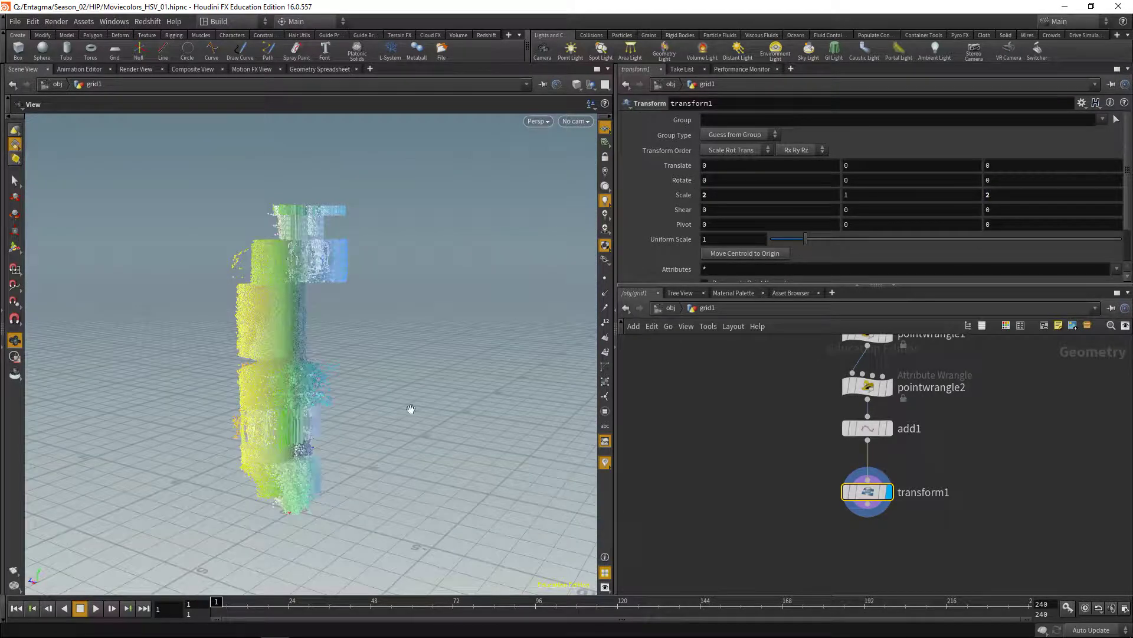
# Add transform2 below transform1 with a 90° X rotation.
pyautogui.press('Tab')
pyautogui.press('Escape')
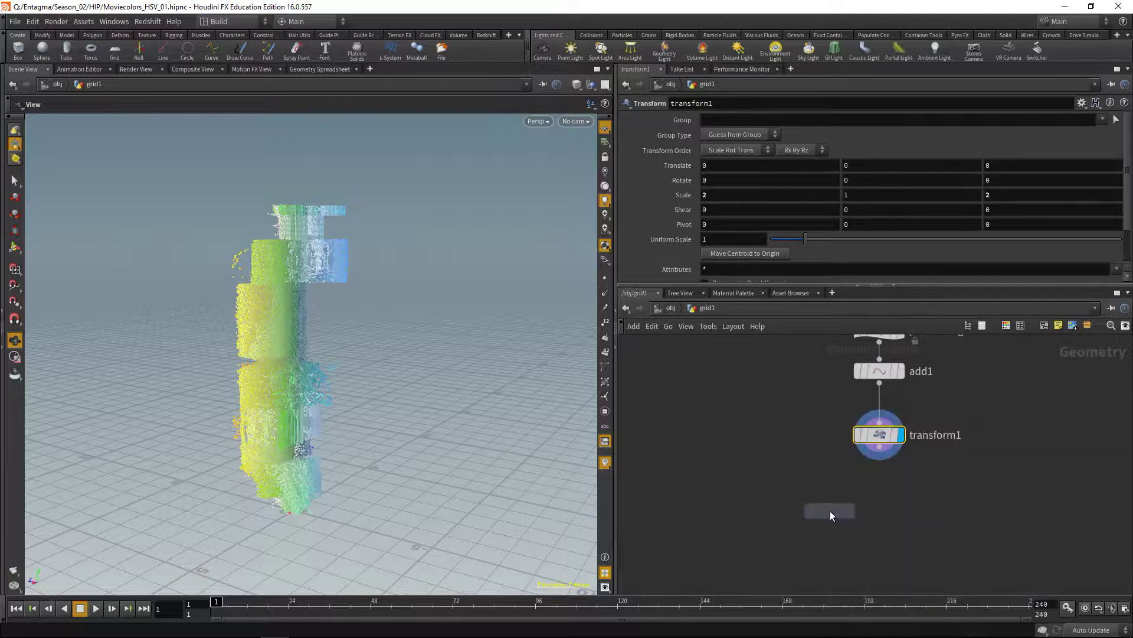
pyautogui.click(830, 512)
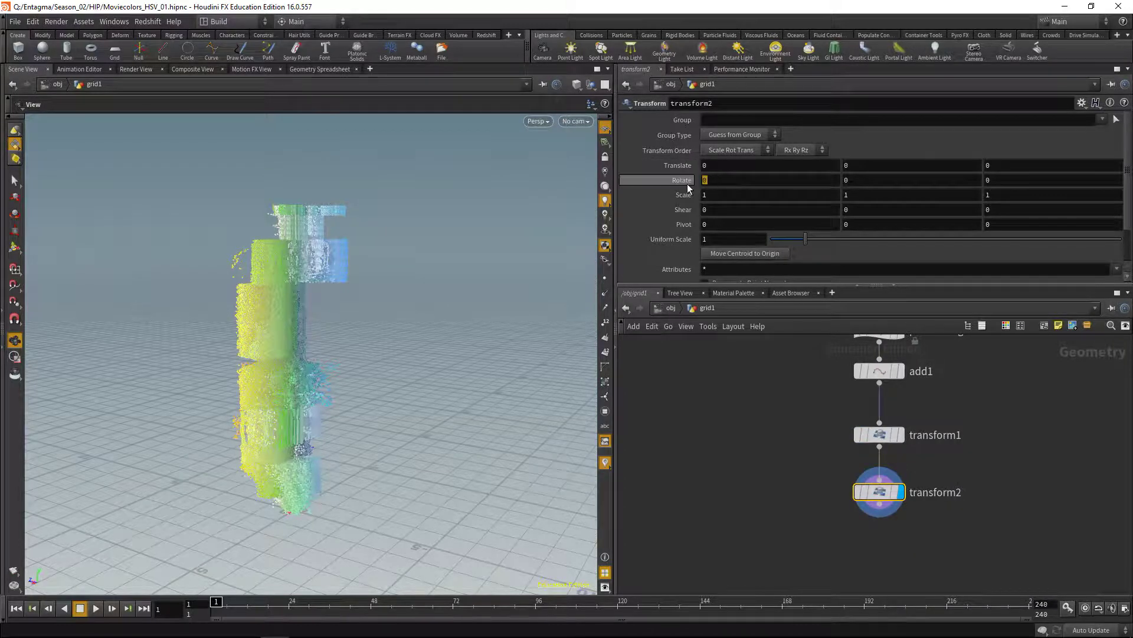
pyautogui.write('90')
pyautogui.press('Return')
pyautogui.moveTo(455, 397)
pyautogui.mouseDown()
pyautogui.moveTo(249, 354)
pyautogui.moveTo(114, 393)
pyautogui.mouseUp()
# Add transform3 below transform2, display it, and rotate it -90° around Z.
pyautogui.press('Tab')
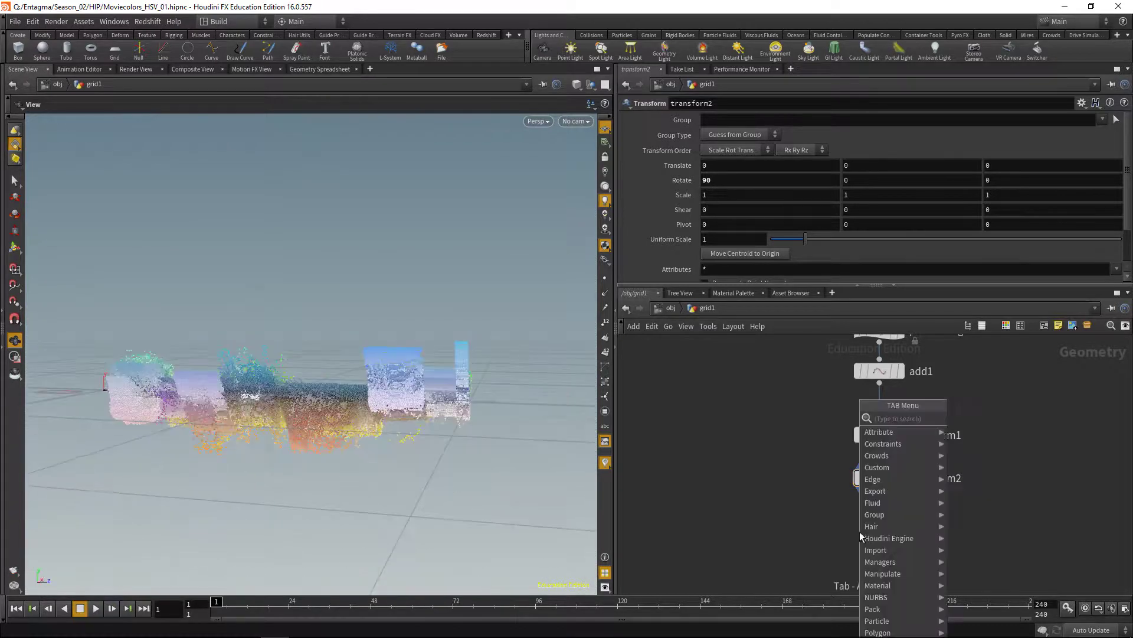
pyautogui.write('tra')
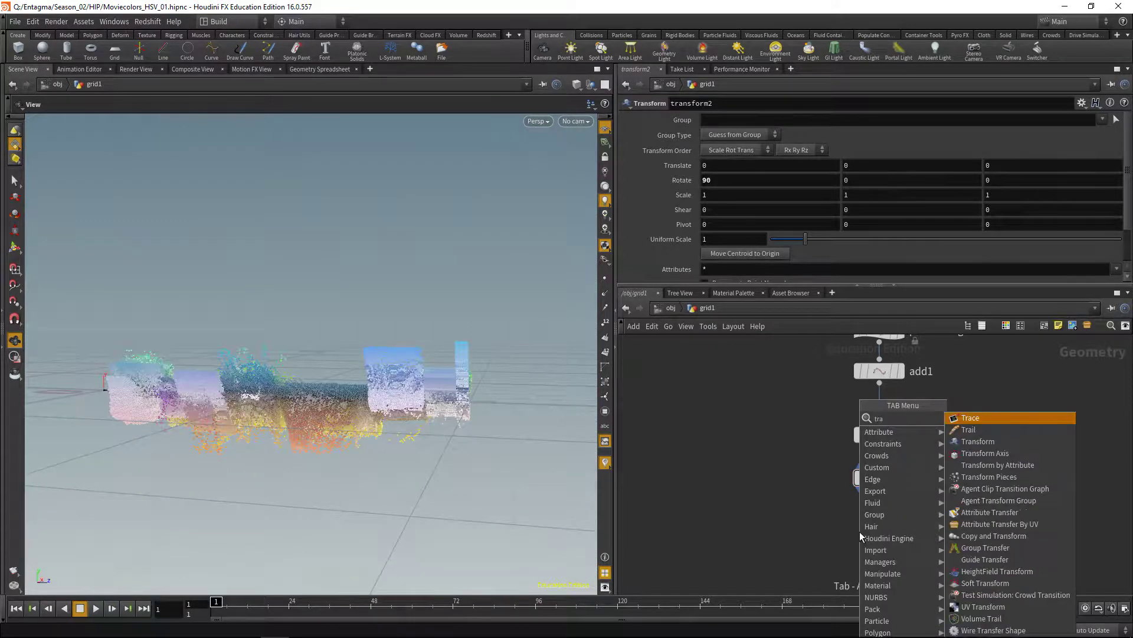
pyautogui.press('Escape')
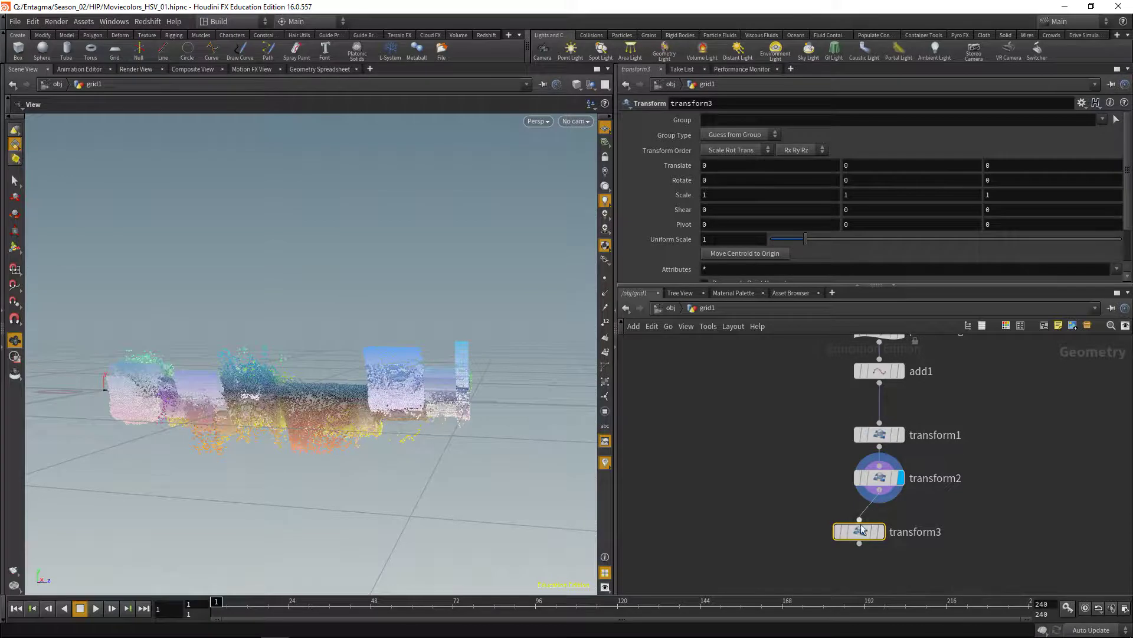
pyautogui.click(865, 532)
pyautogui.moveTo(865, 534); pyautogui.dragTo(880, 531)
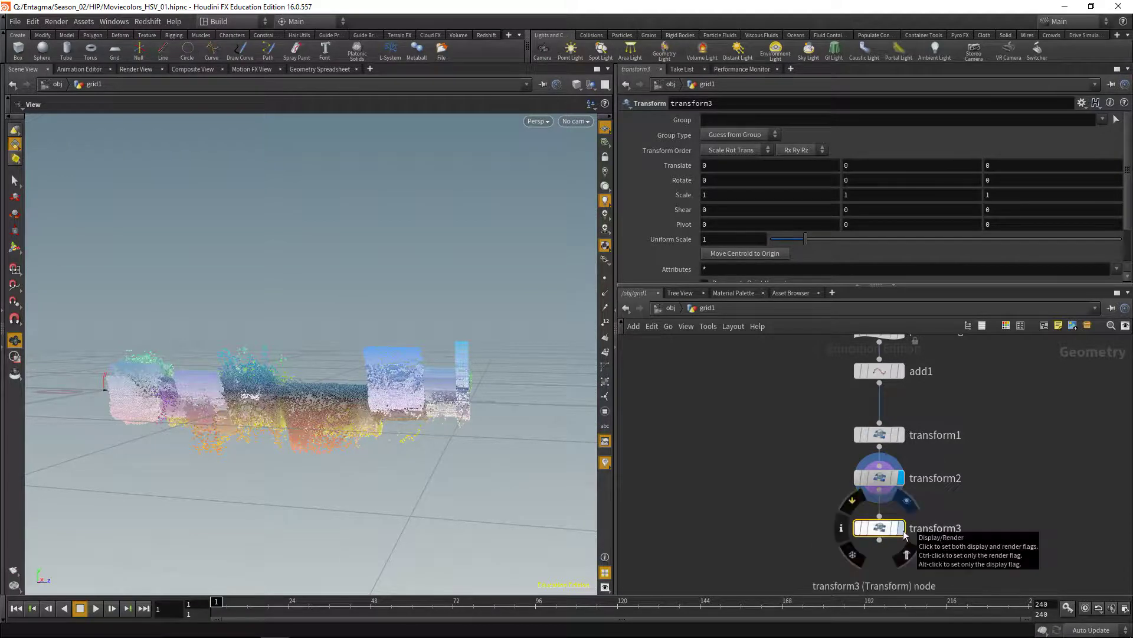
pyautogui.click(902, 528)
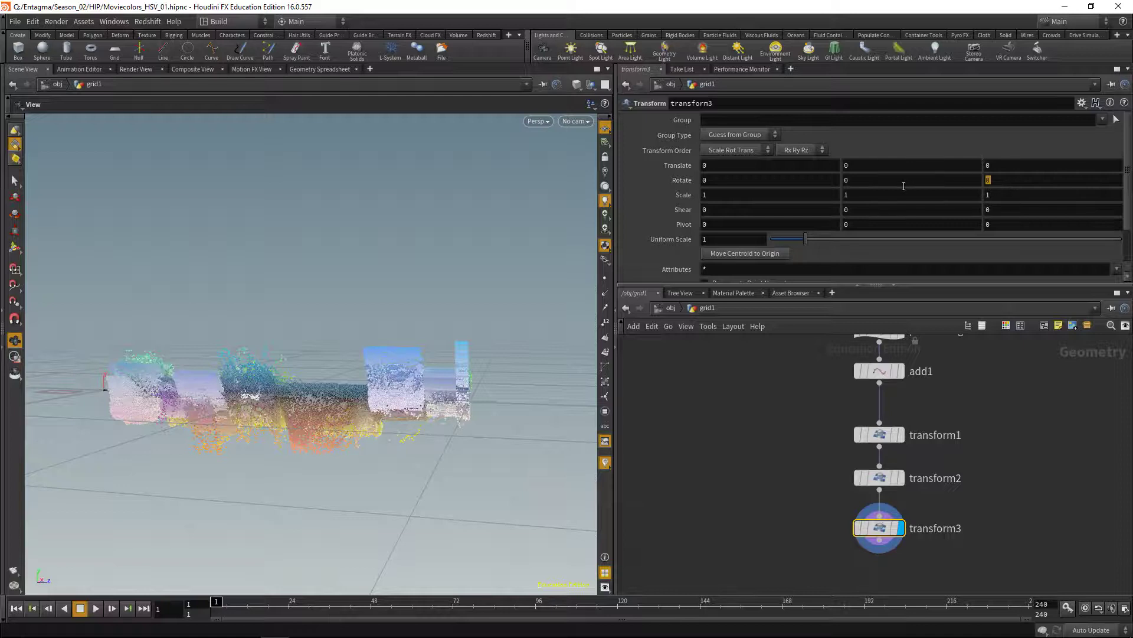
pyautogui.write('90')
pyautogui.press('Return')
pyautogui.moveTo(441, 349)
pyautogui.mouseDown()
pyautogui.moveTo(188, 335)
pyautogui.moveTo(1000, 192)
pyautogui.mouseUp()
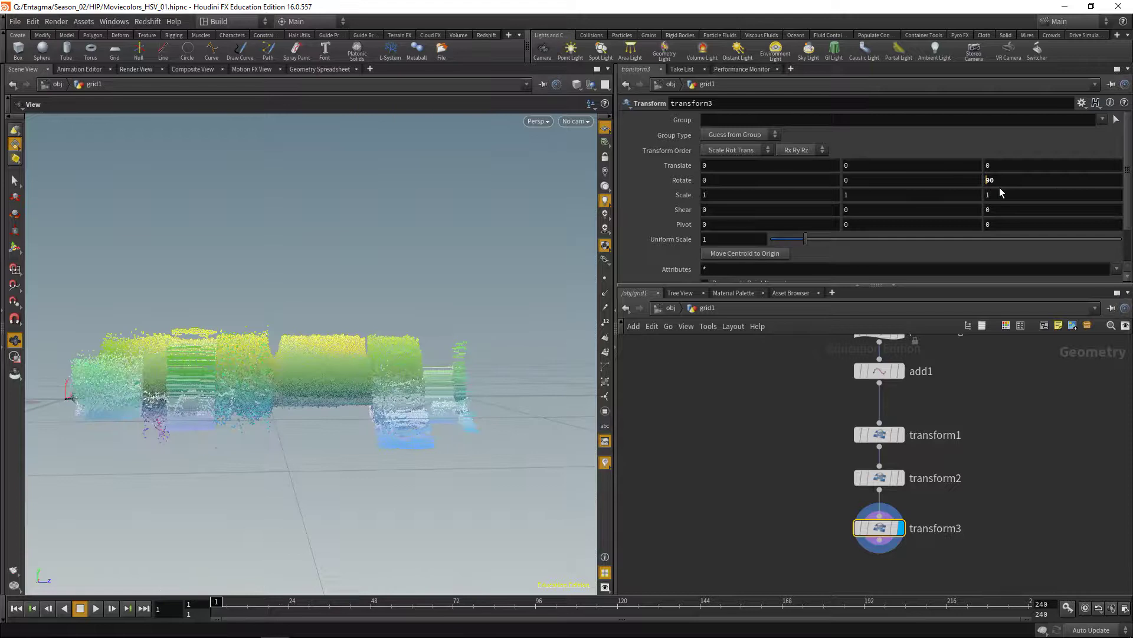
pyautogui.press('Return')
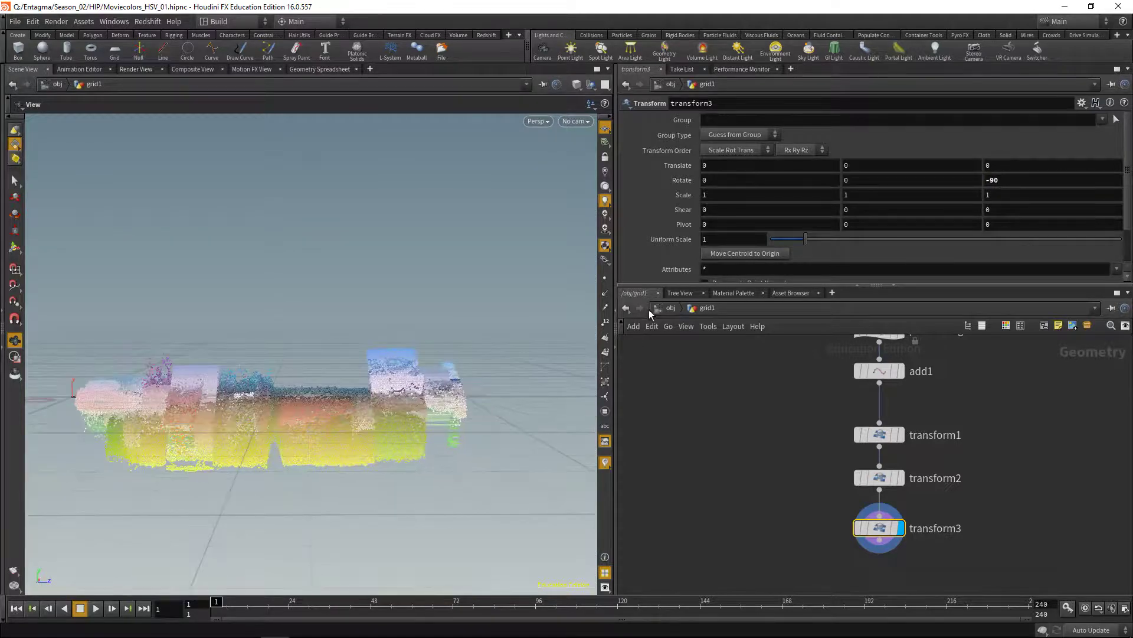
# Create cam1 from the current viewport view.
pyautogui.click(669, 309)
pyautogui.press('h')
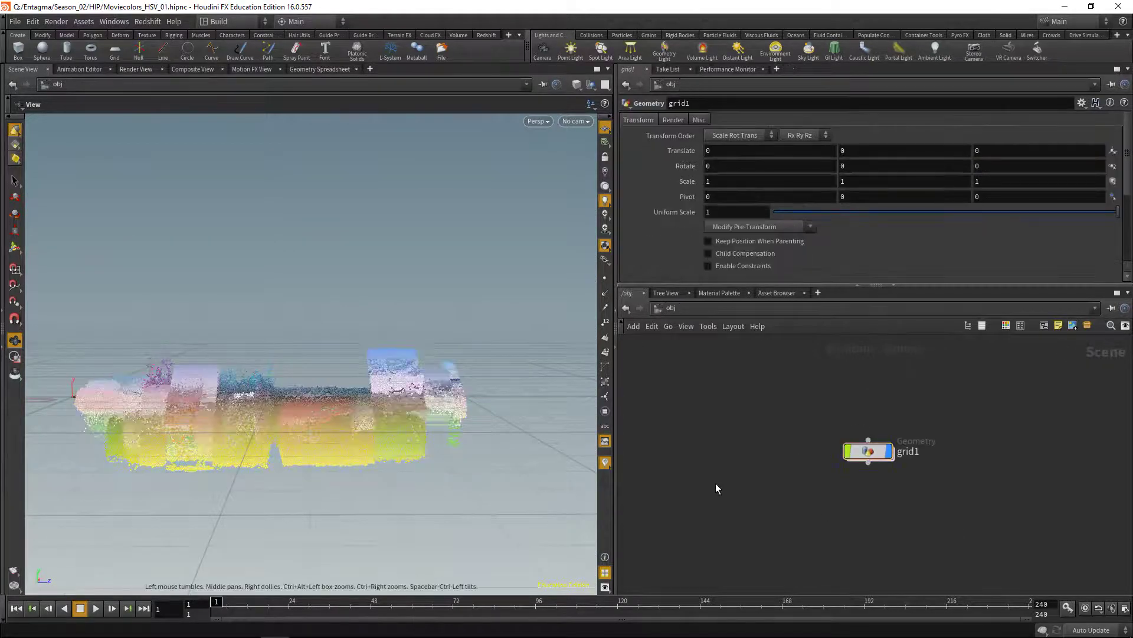
pyautogui.keyDown('ctrl'); pyautogui.click(540, 51); pyautogui.keyUp('ctrl')
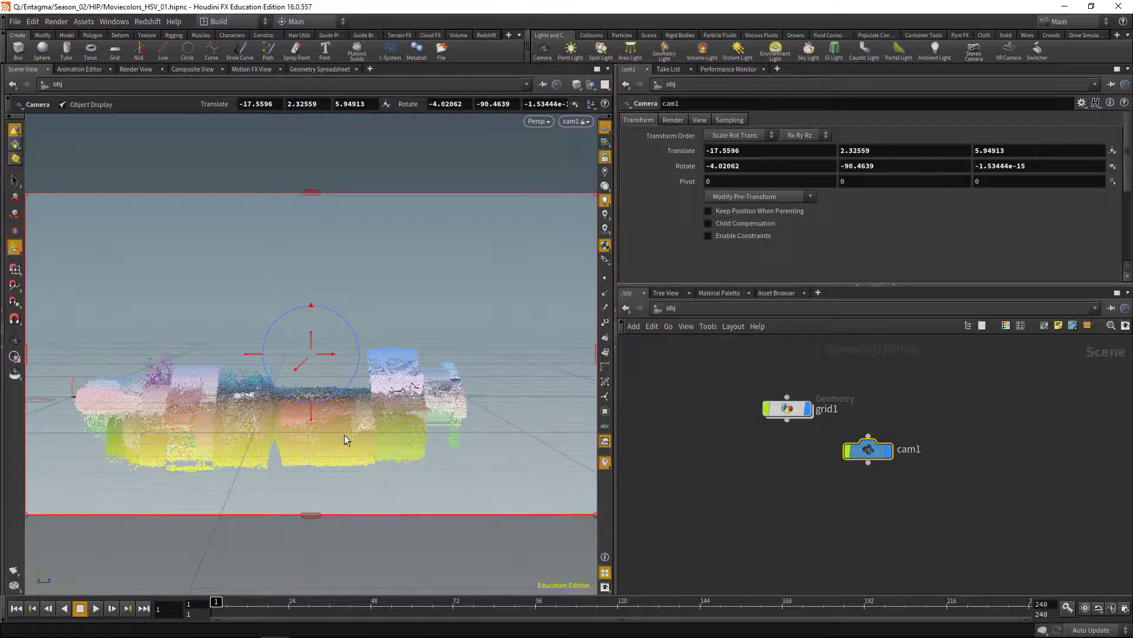
pyautogui.press('Escape')
pyautogui.moveTo(329, 417); pyautogui.dragTo(364, 372, button='middle')
# Add a YZ-oriented grid2 object connected to cam1, positioned at X -1.1.
pyautogui.press('Tab')
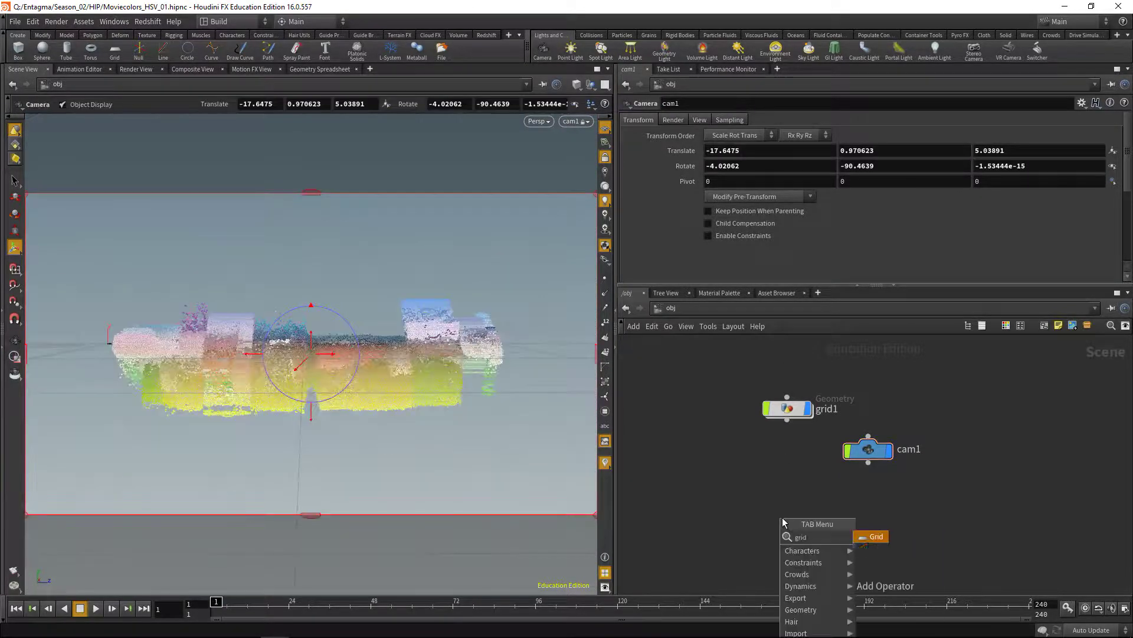
pyautogui.press('Escape')
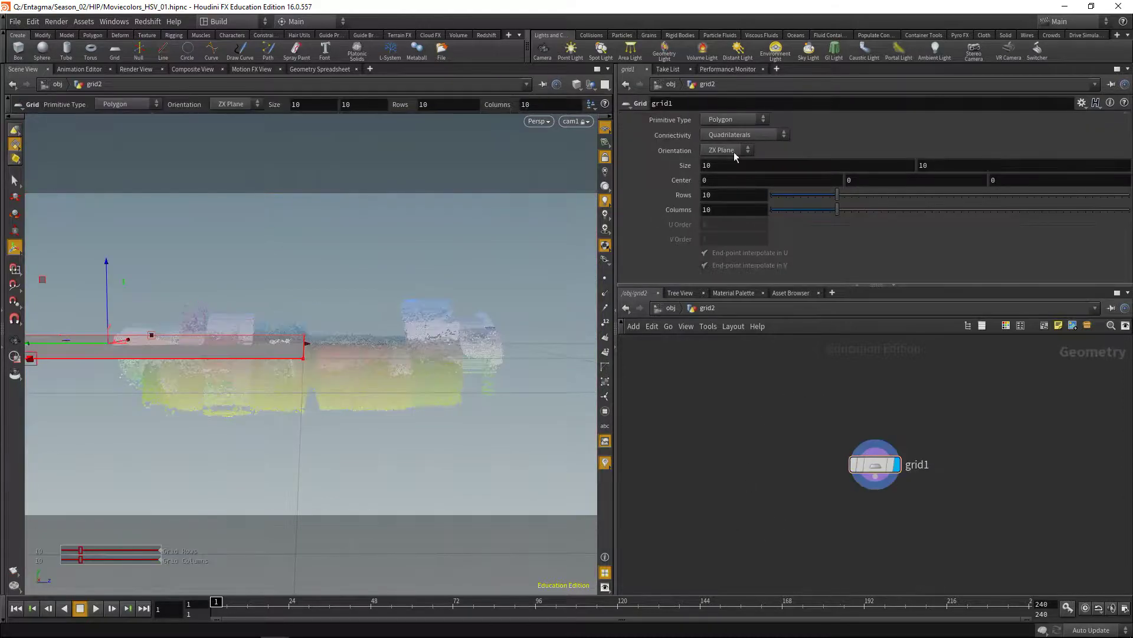
pyautogui.click(733, 152)
pyautogui.click(722, 183)
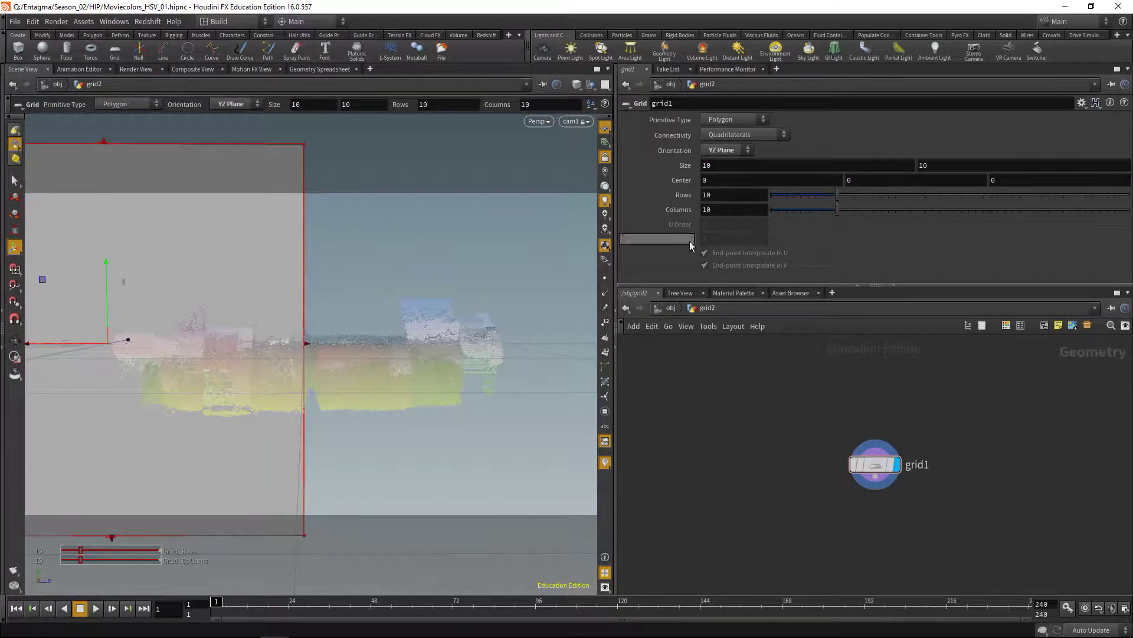
pyautogui.click(671, 307)
pyautogui.click(787, 470)
pyautogui.click(783, 506)
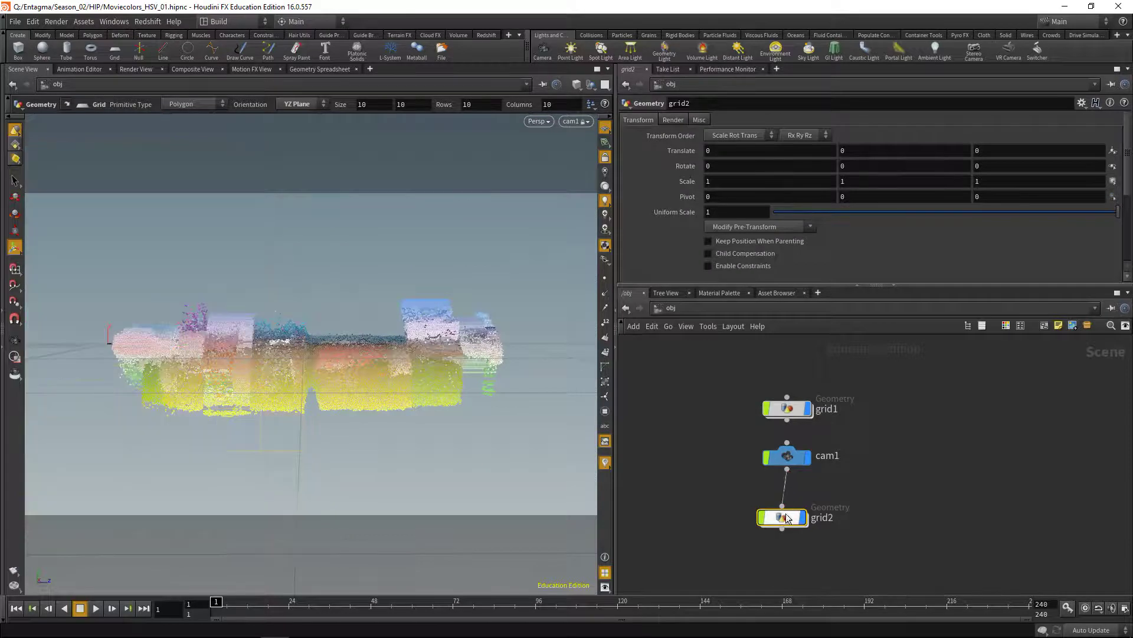
pyautogui.moveTo(787, 517); pyautogui.dragTo(786, 503)
pyautogui.click(735, 151)
pyautogui.write('-1.1')
pyautogui.press('Return')
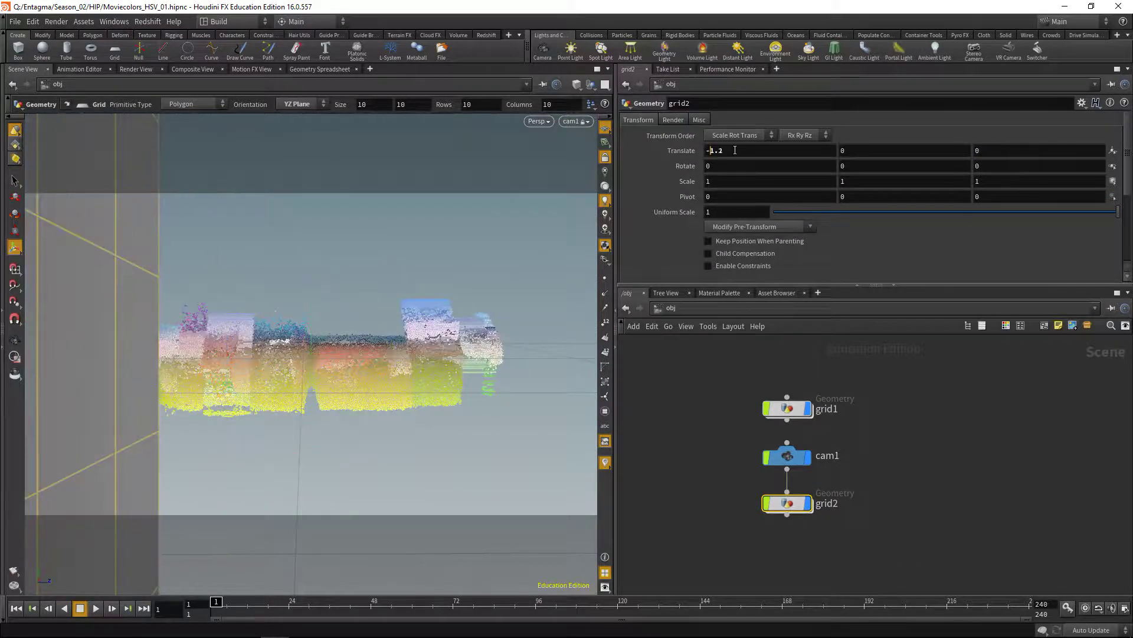
pyautogui.scroll(-3, 735, 150)
pyautogui.scroll(-4, 733, 151)
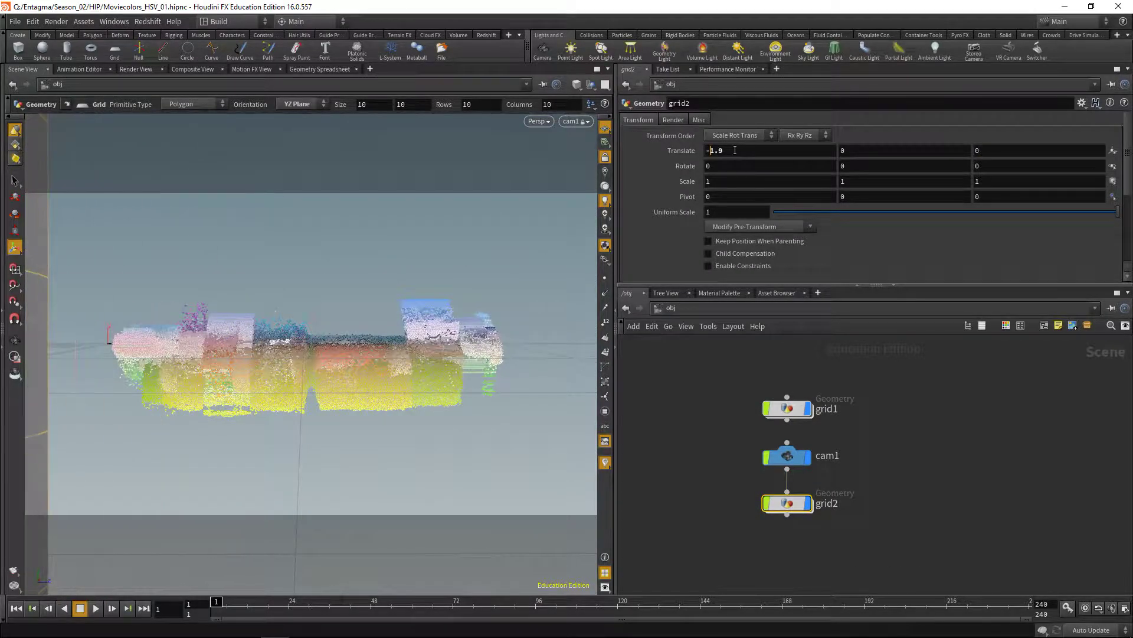
pyautogui.scroll(3, 735, 151)
pyautogui.scroll(3, 734, 150)
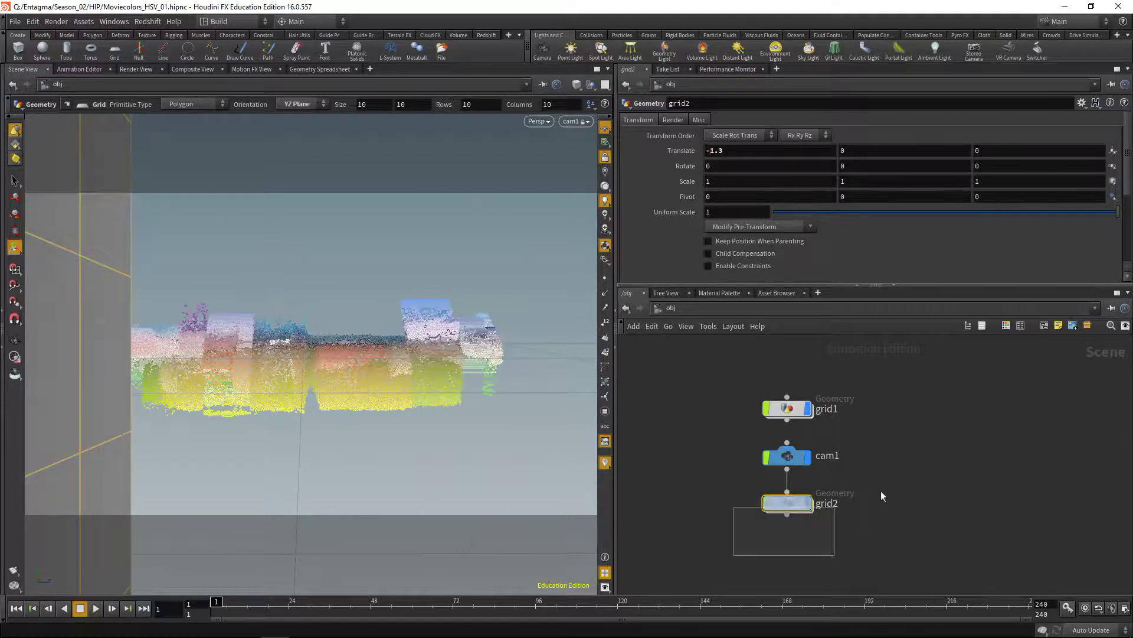
# Move grid2 to Z -100 with X scale 1.6 and uniform scale 7, then save.
pyautogui.moveTo(745, 551); pyautogui.dragTo(878, 493)
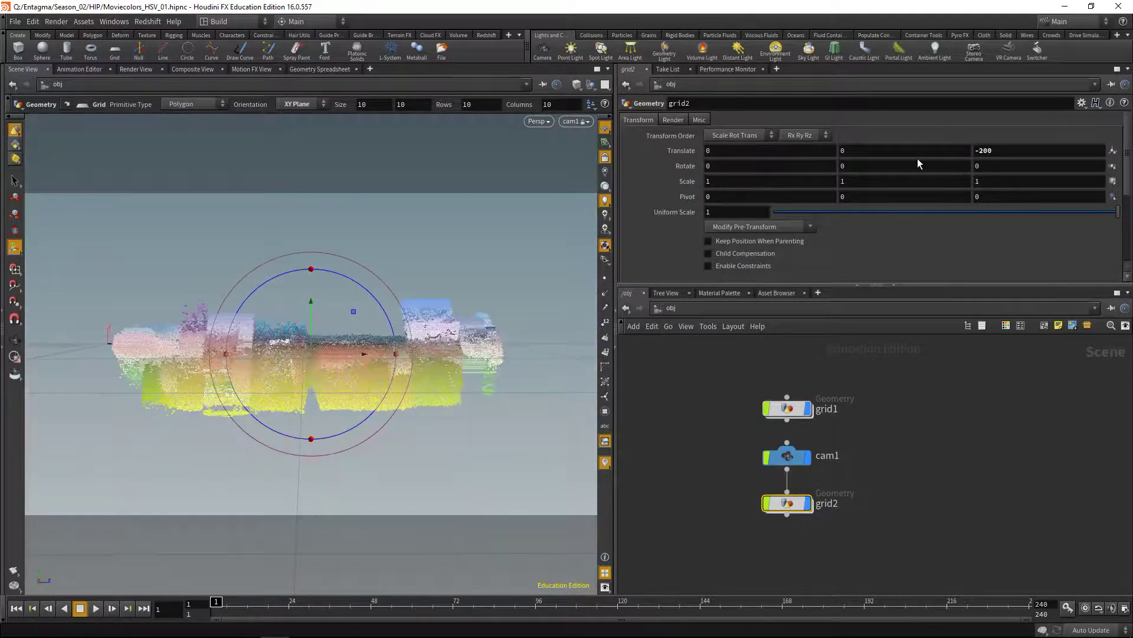
pyautogui.press('Return')
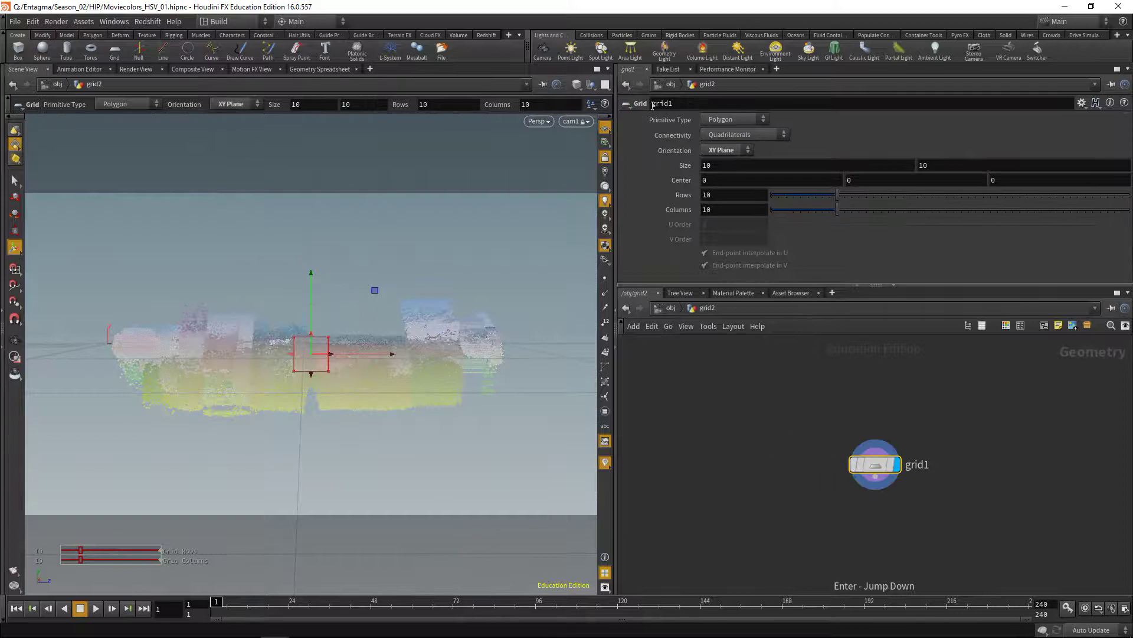
pyautogui.press('u')
pyautogui.doubleClick(1006, 151)
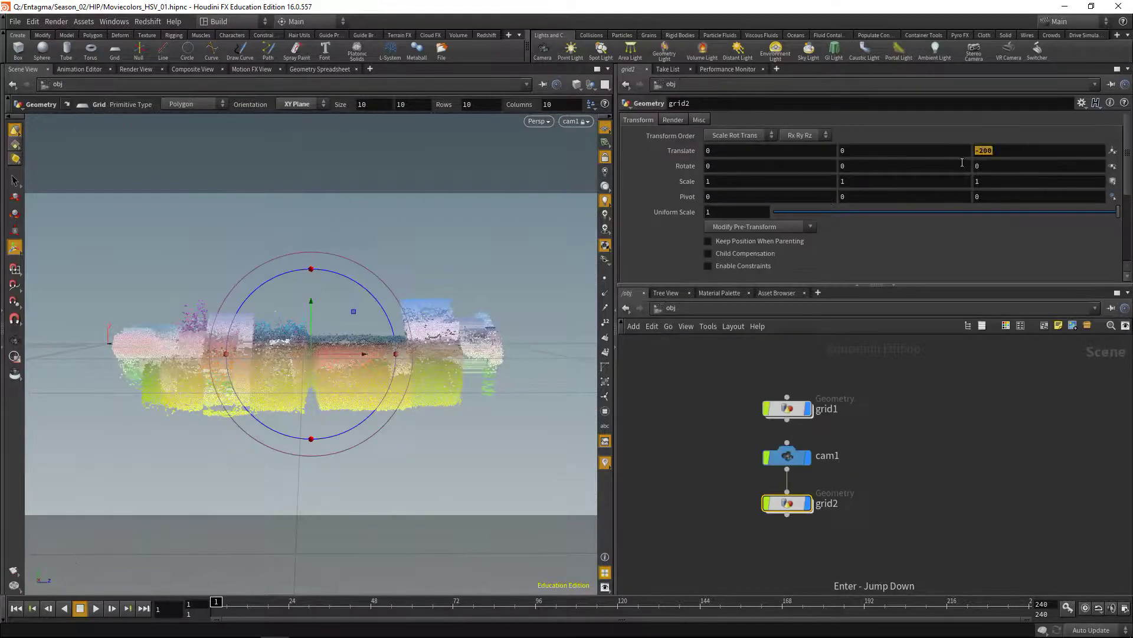
pyautogui.write('-1')
pyautogui.write('0')
pyautogui.press('Return')
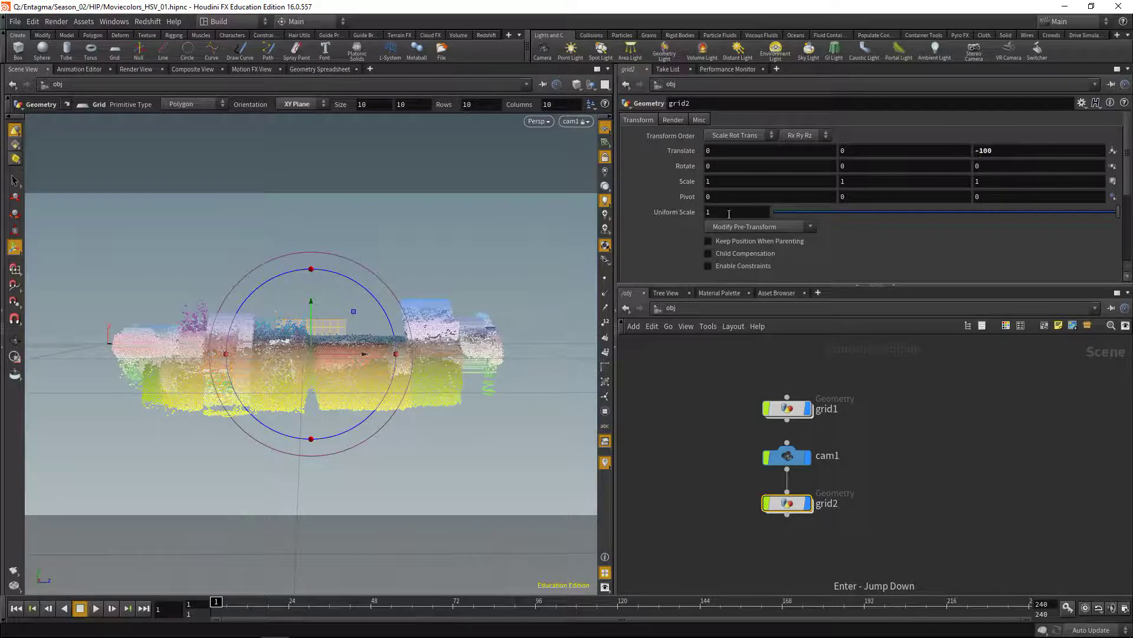
pyautogui.write('6')
pyautogui.click(716, 212)
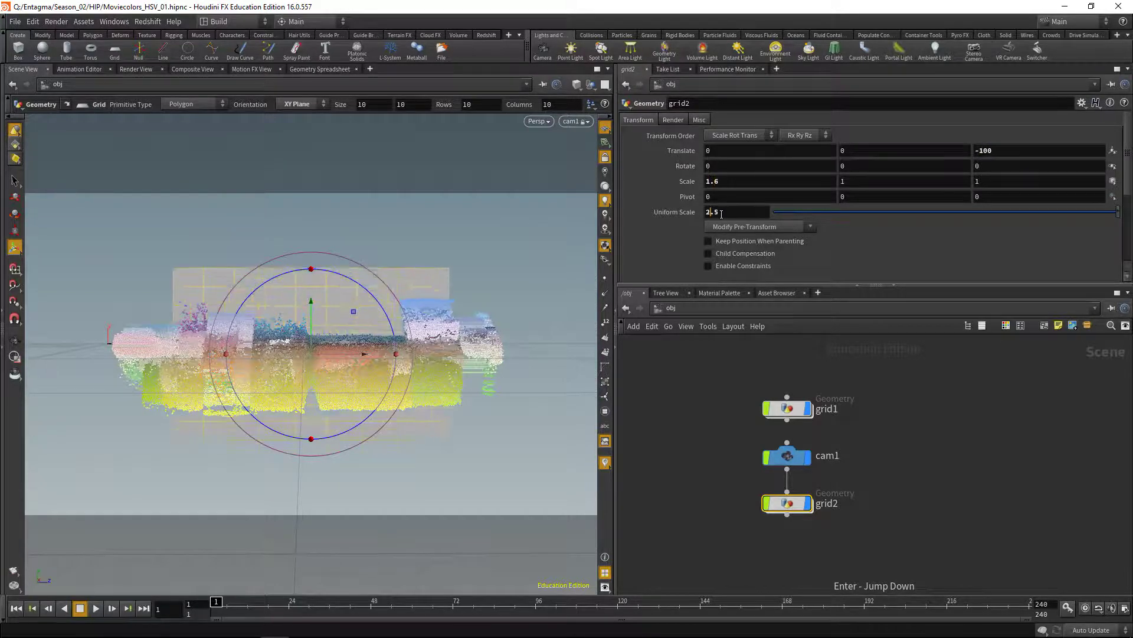
pyautogui.write('7')
pyautogui.press('Return')
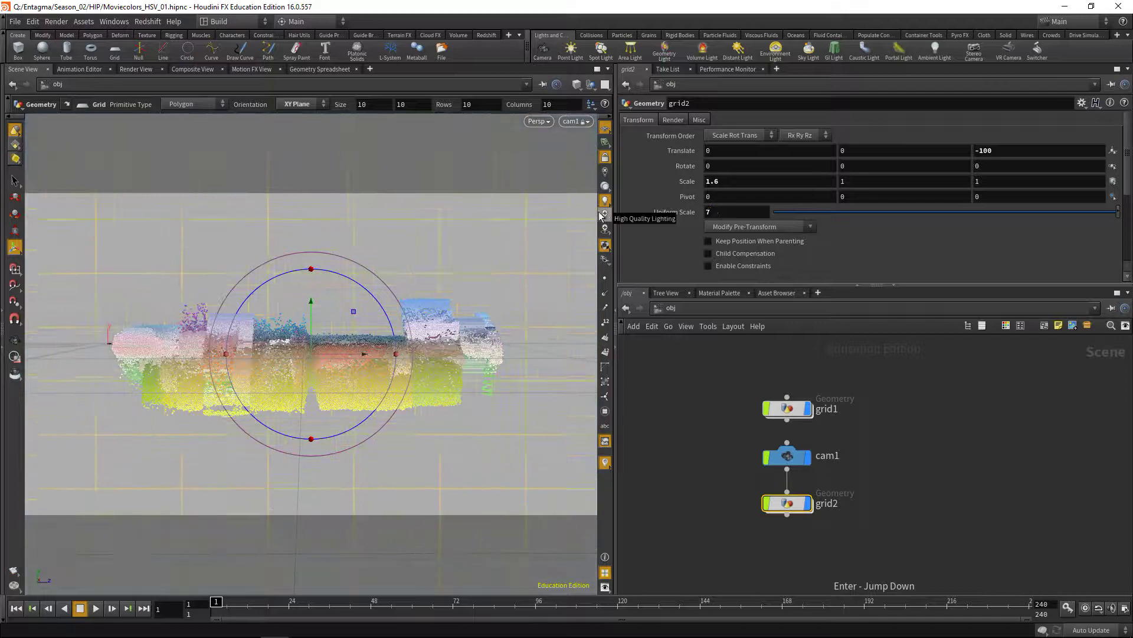
pyautogui.hotkey('ctrl', 's')
# Add a Barce_Rooftop_C_3k.hdr environment light and open a second, pinned network tab.
pyautogui.click(775, 62)
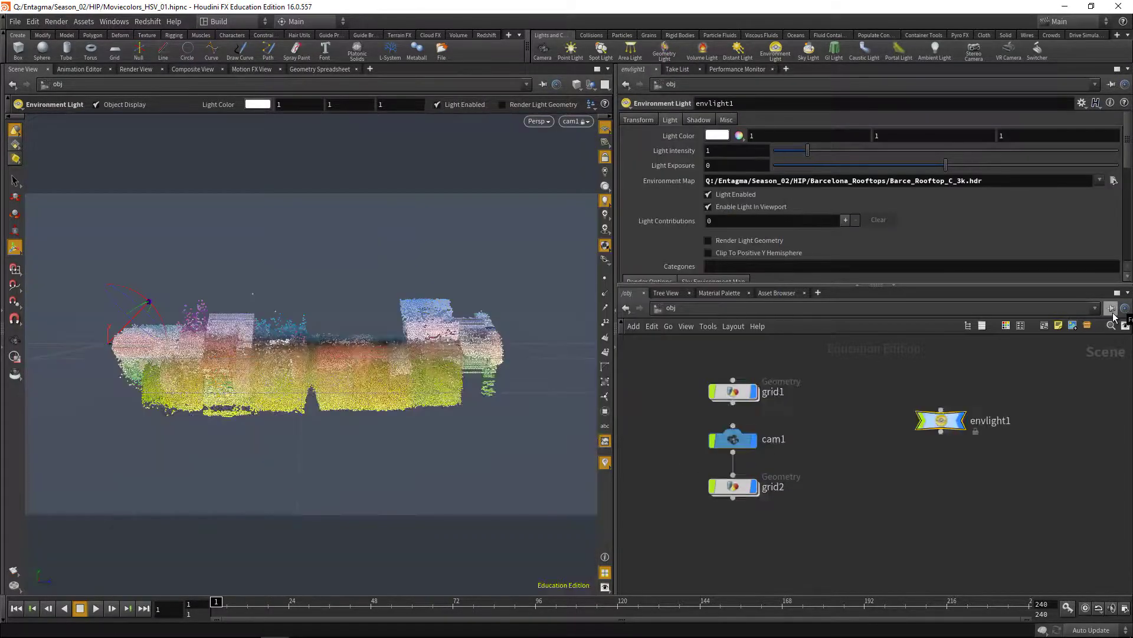
pyautogui.click(1112, 312)
pyautogui.hotkey('ctrl', 't')
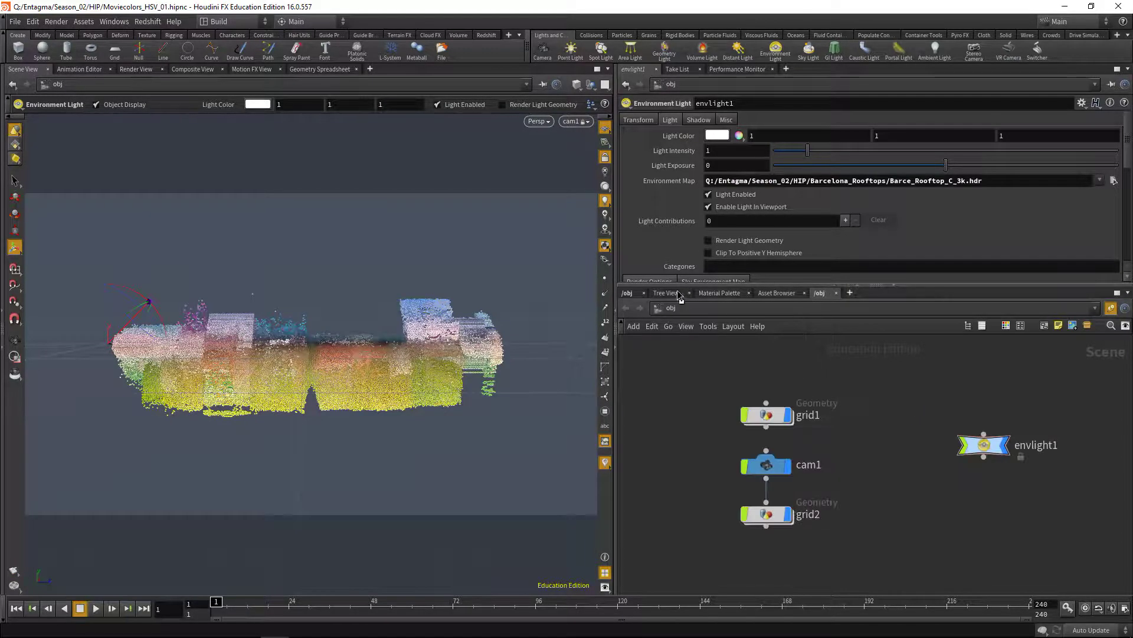
pyautogui.moveTo(679, 298); pyautogui.dragTo(660, 295)
# Create a Classic Shader named BG in /mat with base colour 0.017.
pyautogui.click(670, 308)
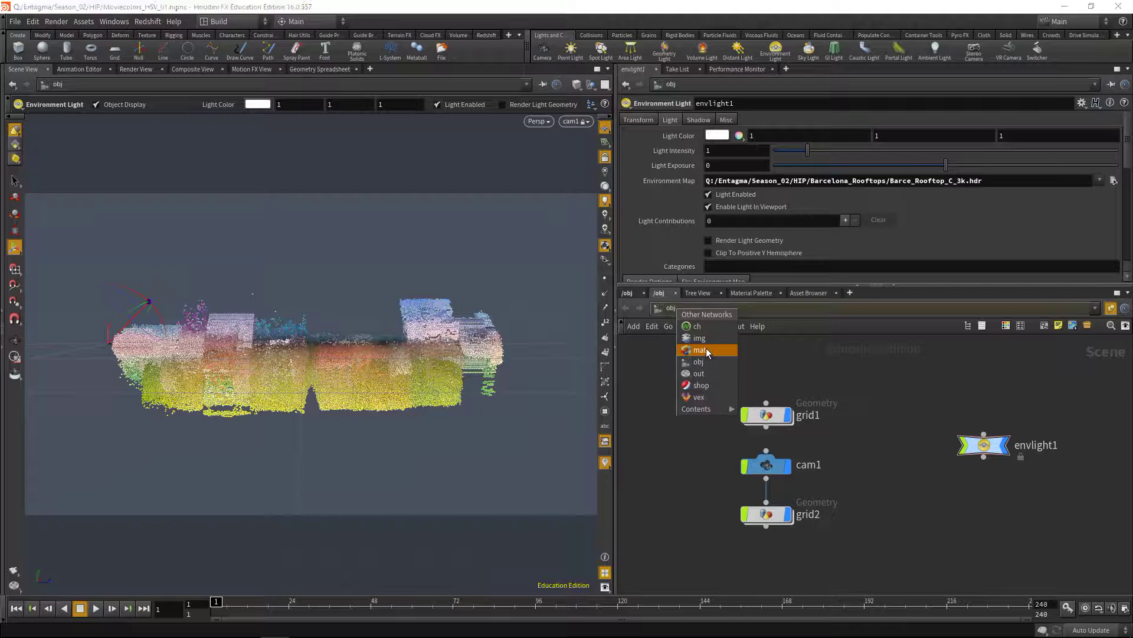
pyautogui.click(706, 348)
pyautogui.press('Tab')
pyautogui.write('cl')
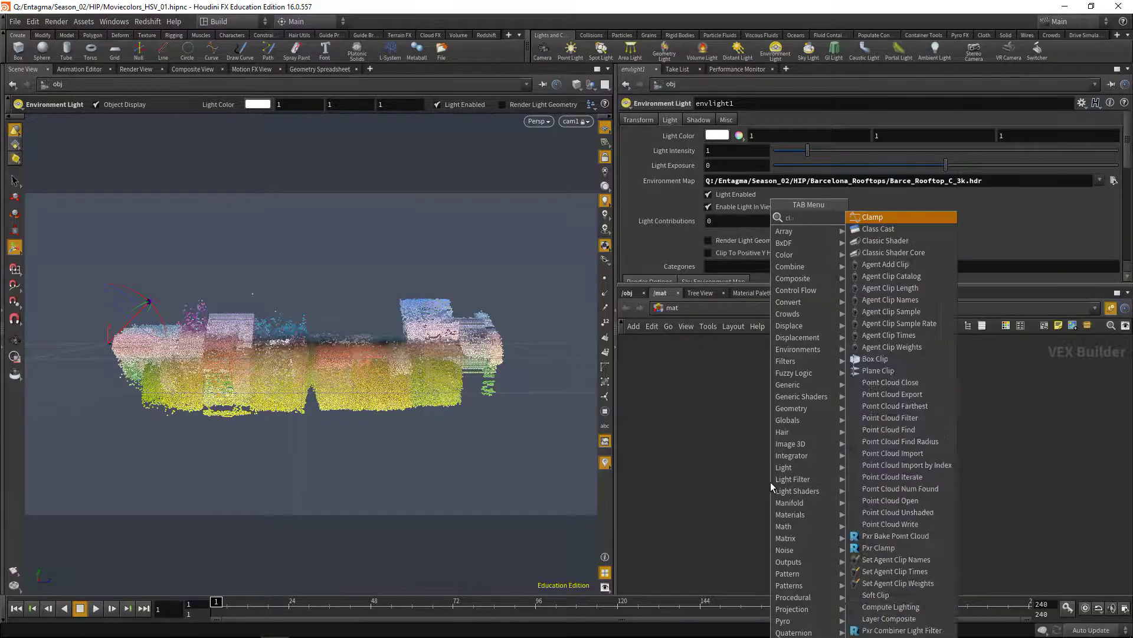
pyautogui.write('assic')
pyautogui.press('Return')
pyautogui.click(771, 483)
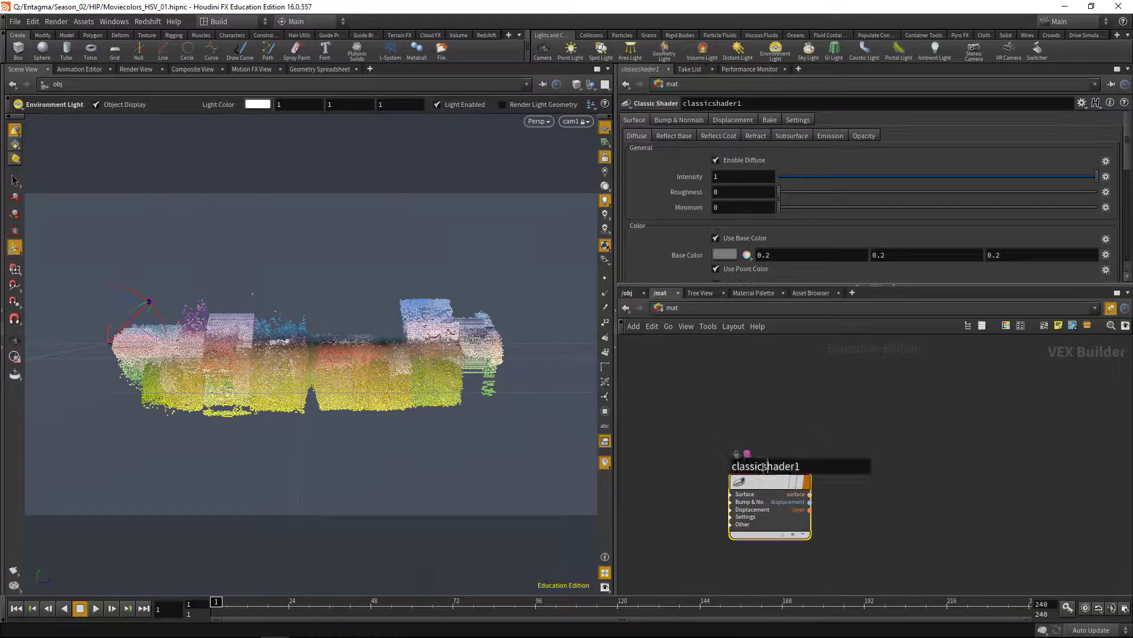
pyautogui.doubleClick(763, 467)
pyautogui.write('BG')
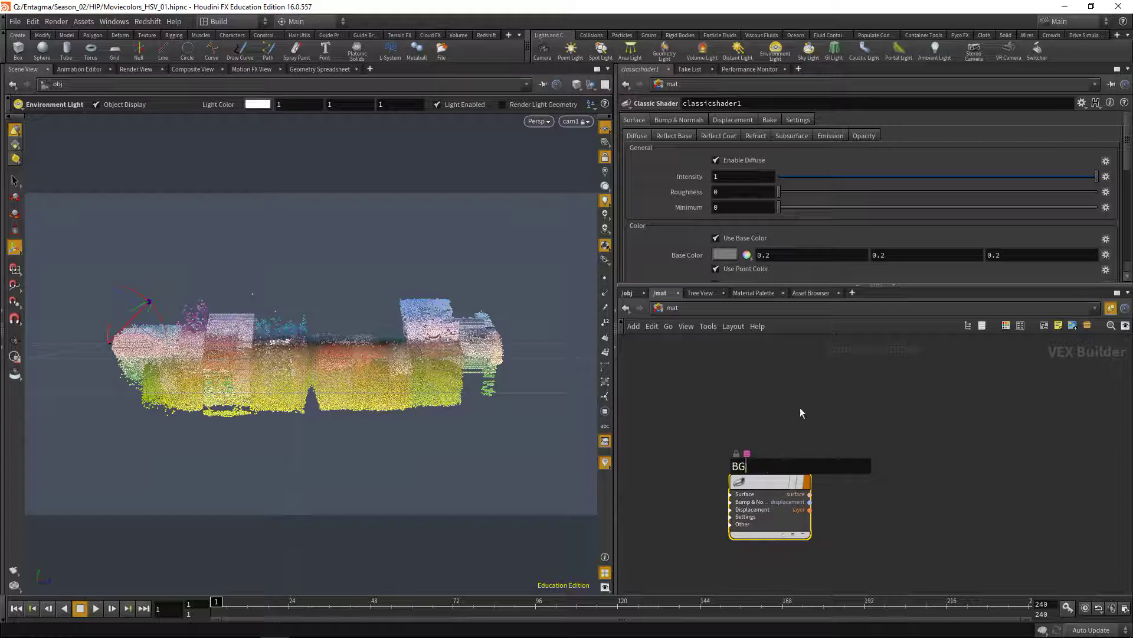
pyautogui.press('Return')
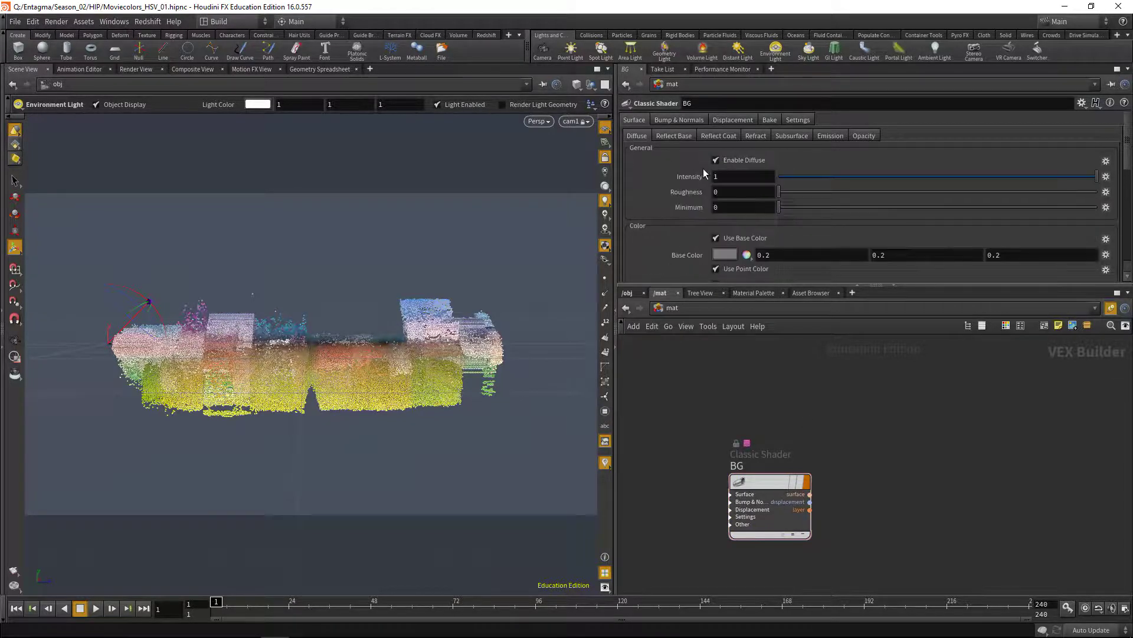
pyautogui.click(729, 254)
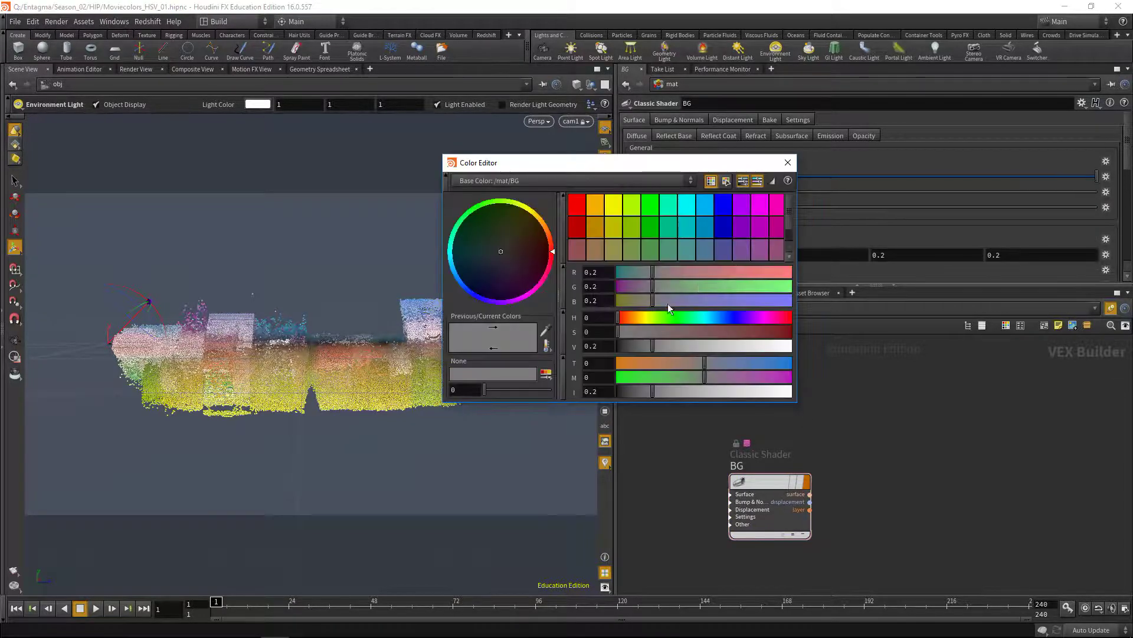
pyautogui.click(618, 352)
pyautogui.click(787, 162)
# Add a white Classic Shader named particles and return to /obj.
pyautogui.press('Tab')
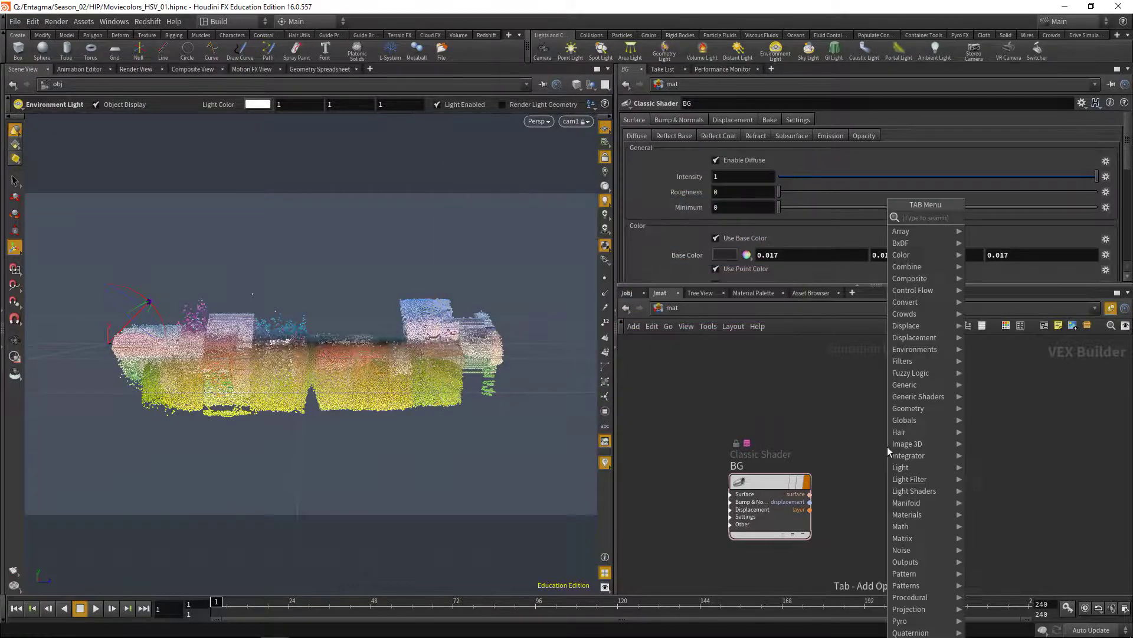
pyautogui.write('ass')
pyautogui.press('Down')
pyautogui.press('Return')
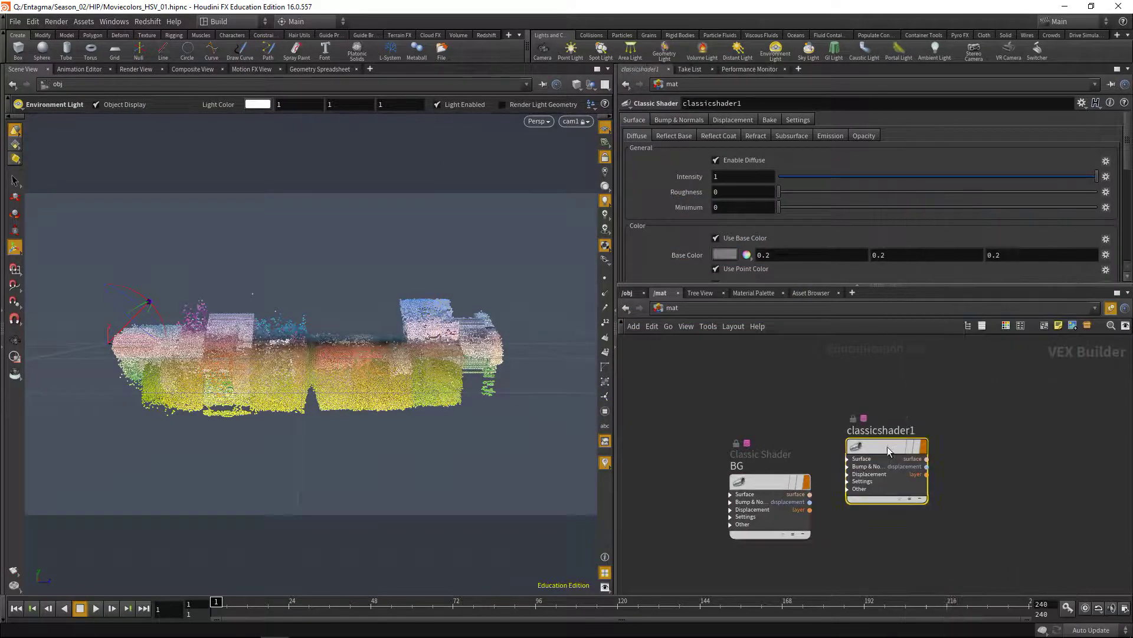
pyautogui.click(720, 254)
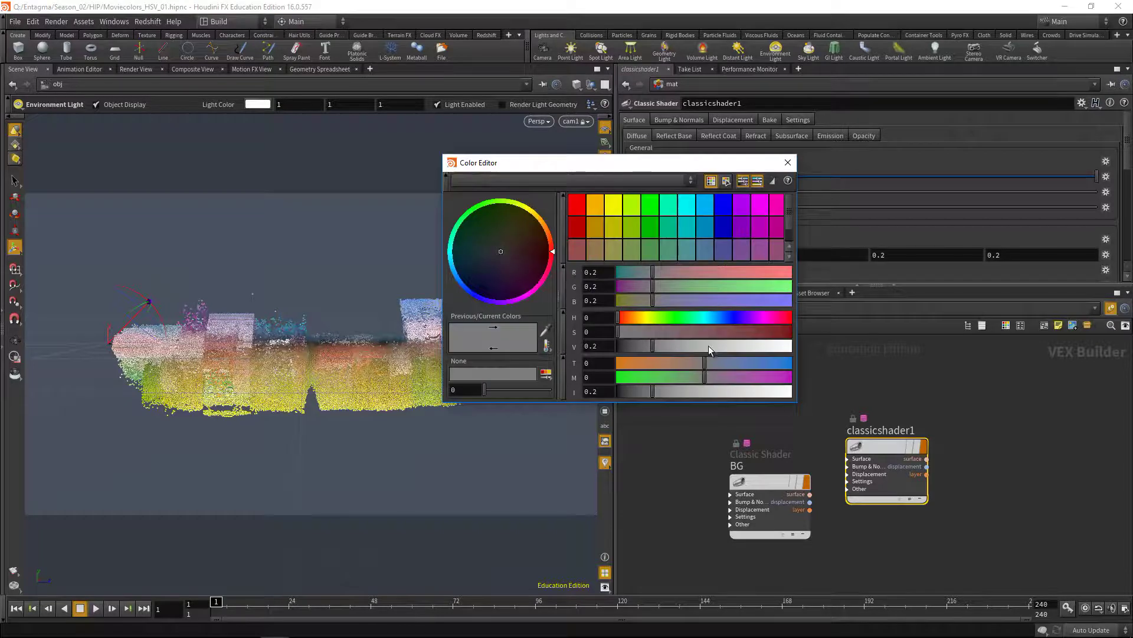
pyautogui.moveTo(709, 345); pyautogui.dragTo(833, 364)
pyautogui.click(786, 161)
pyautogui.doubleClick(892, 431)
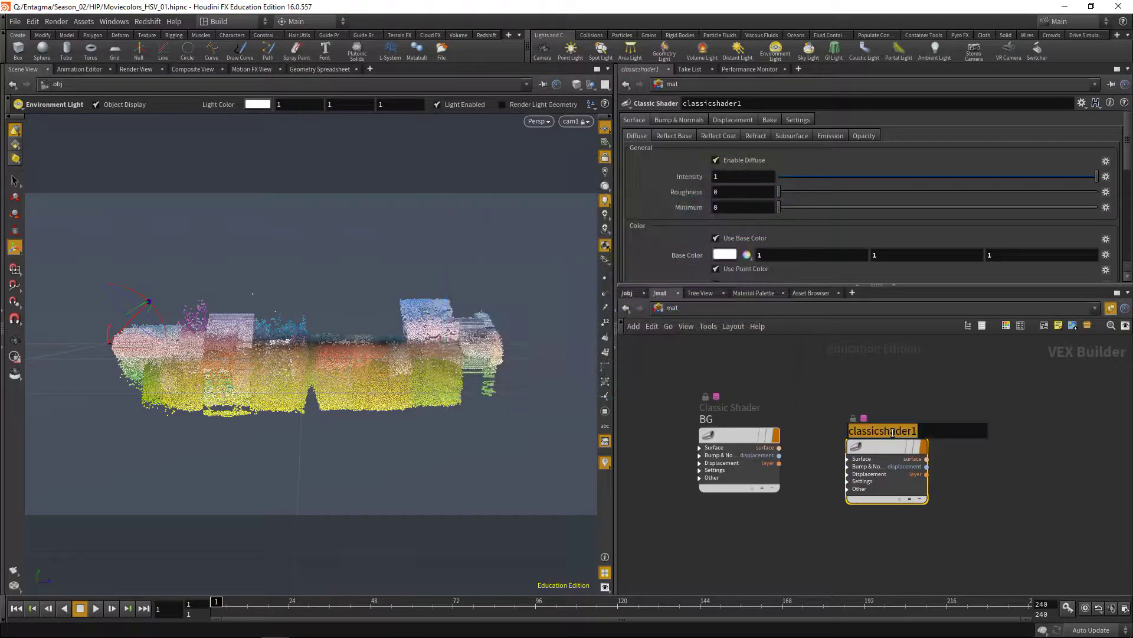
pyautogui.write('p')
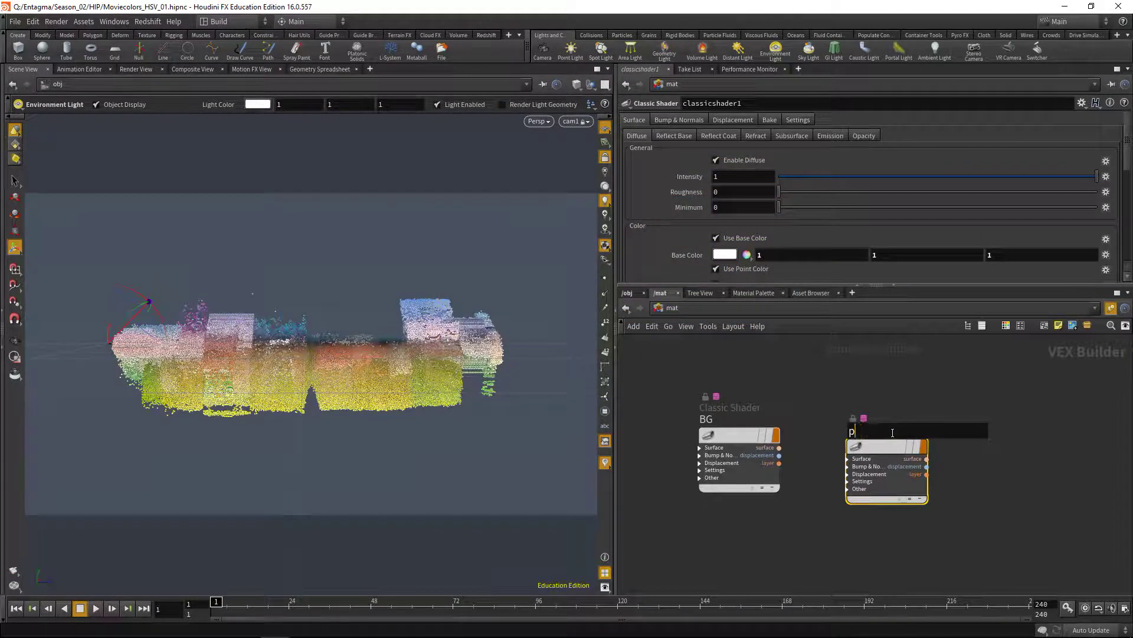
pyautogui.write('aerarticles')
pyautogui.press('Return')
pyautogui.press('u')
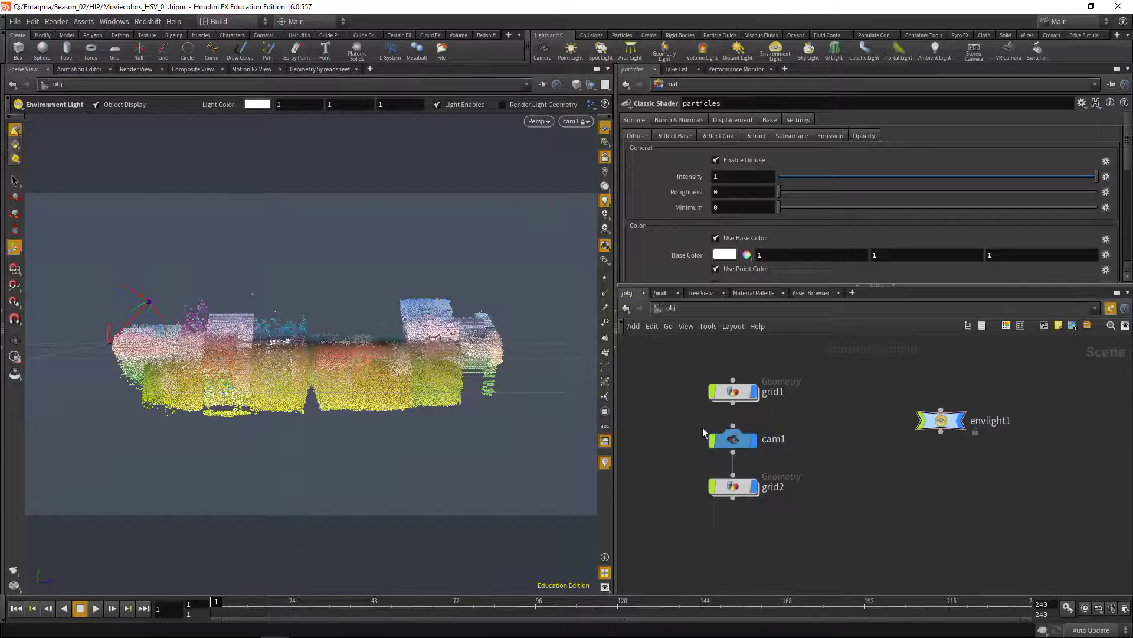
# Assign a material to the grid2 background object from its Render tab.
pyautogui.click(733, 486)
pyautogui.click(670, 120)
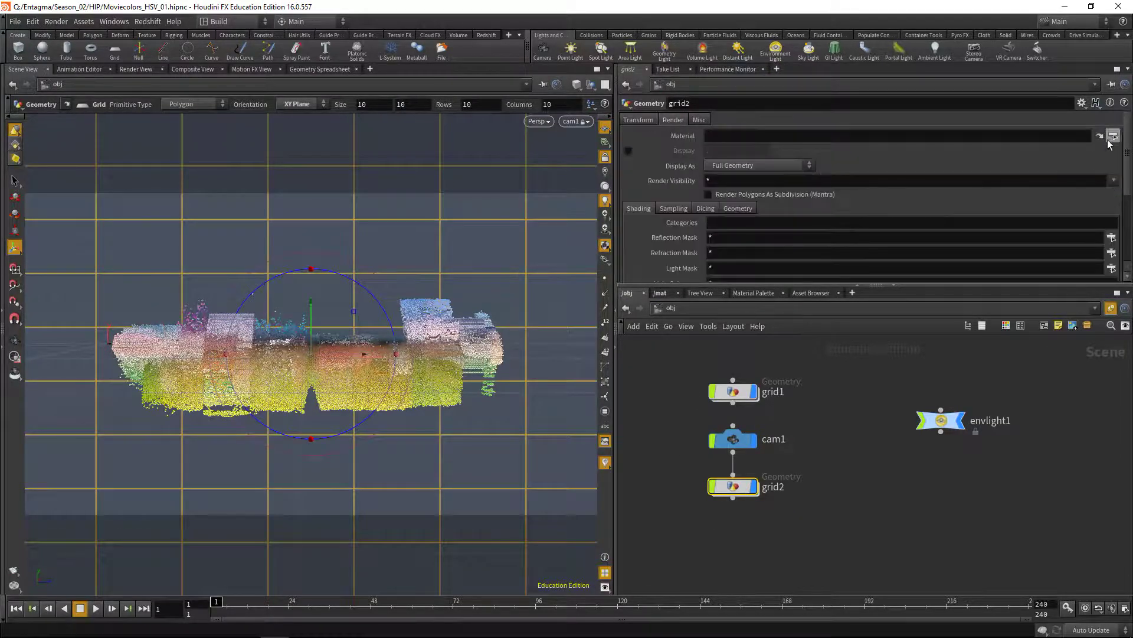
pyautogui.click(1113, 136)
pyautogui.click(1055, 62)
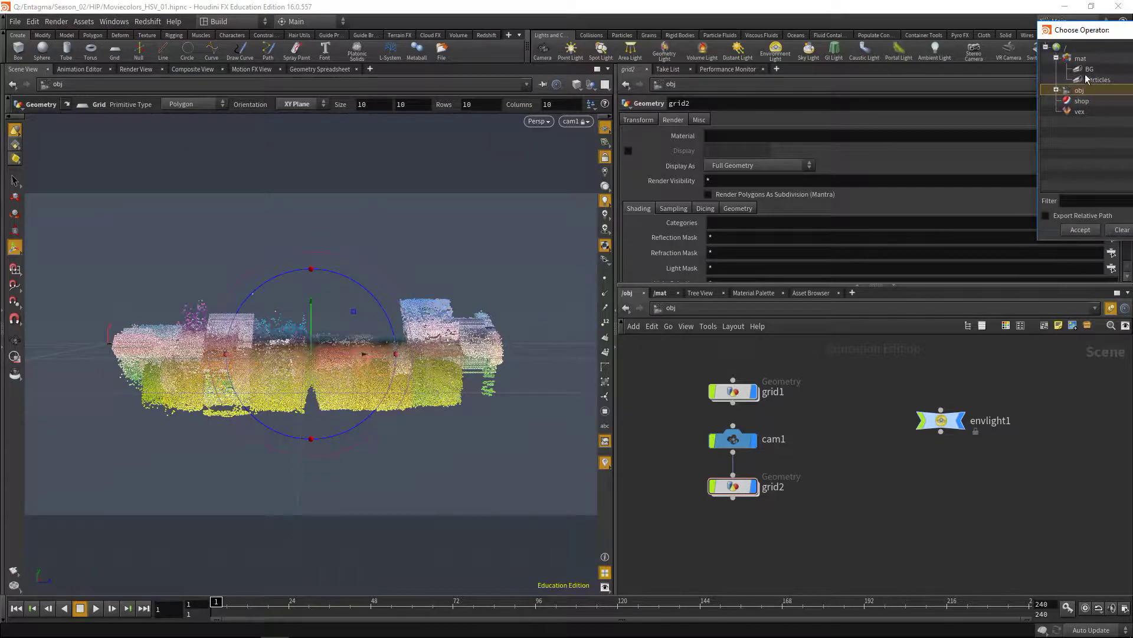
pyautogui.doubleClick(1087, 78)
# Rename grid1 to moviecolors and assign it the /mat/particles material.
pyautogui.moveTo(774, 393); pyautogui.dragTo(701, 402)
pyautogui.doubleClick(700, 399)
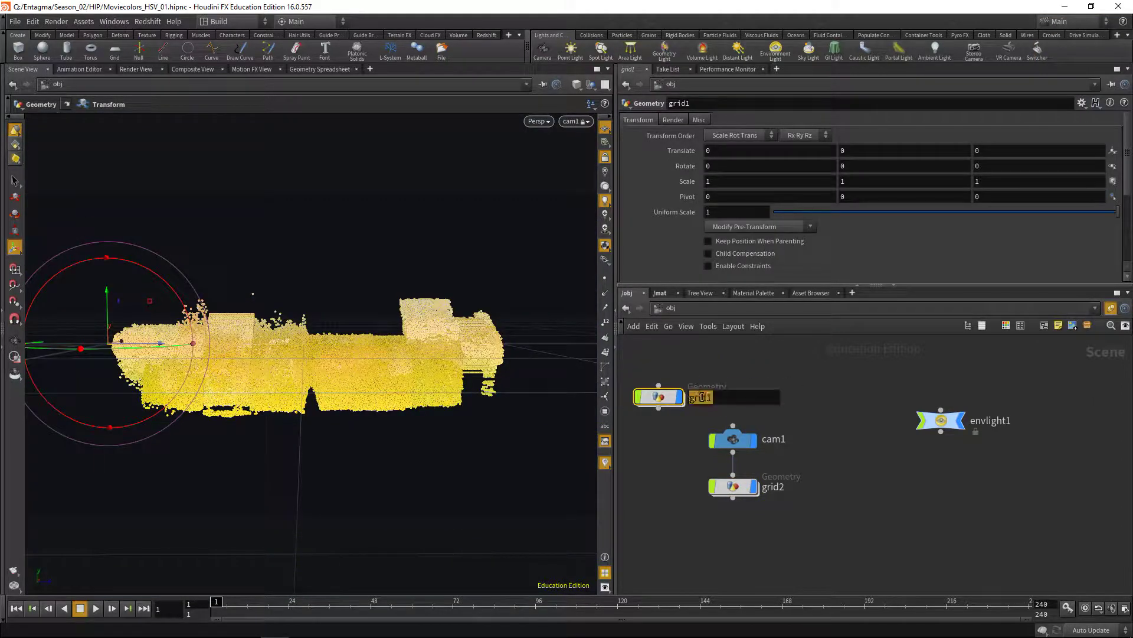
pyautogui.write('moviecolors')
pyautogui.press('Return')
pyautogui.click(673, 119)
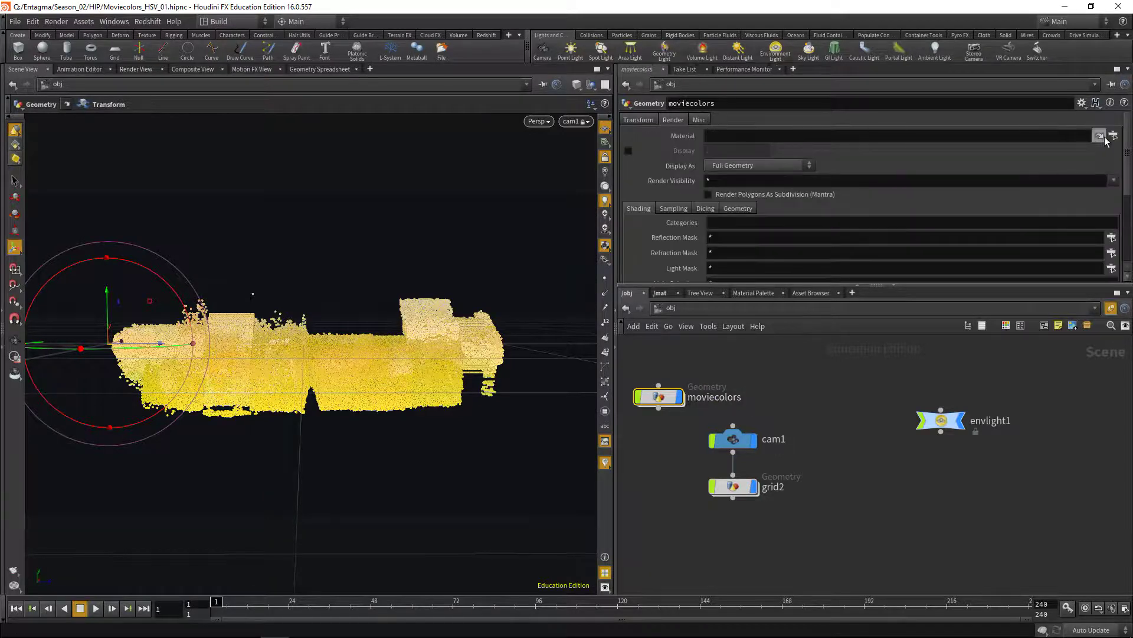
pyautogui.click(1112, 135)
pyautogui.doubleClick(1089, 80)
# Add a mantra1 render node in the /out network in a new tab.
pyautogui.hotkey('ctrl', 't')
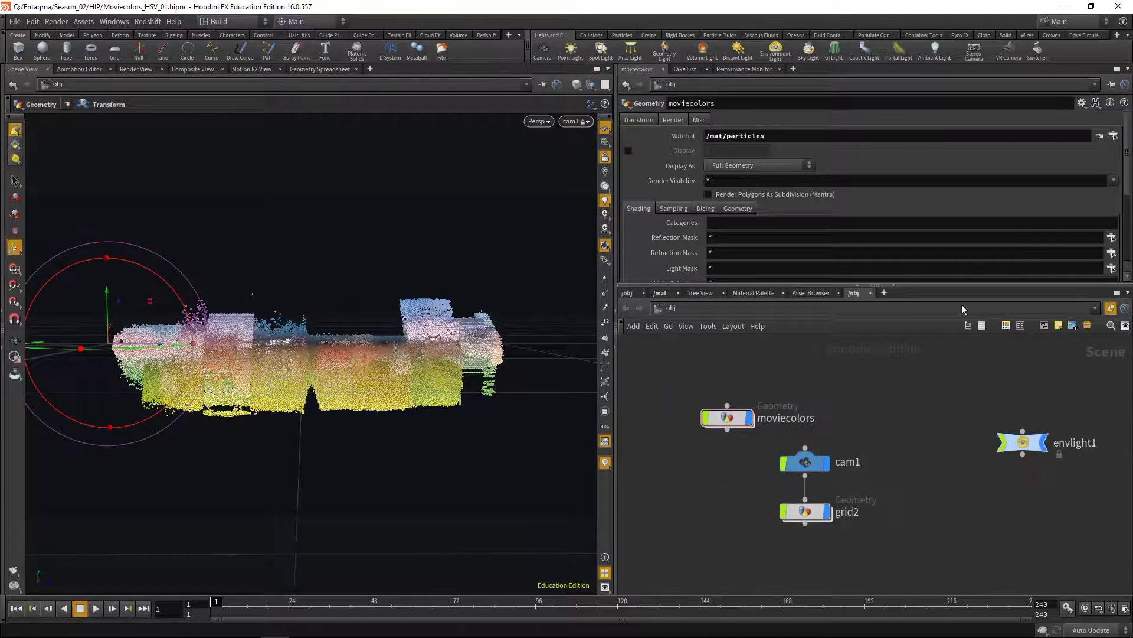
pyautogui.moveTo(857, 294); pyautogui.dragTo(694, 292)
pyautogui.click(670, 307)
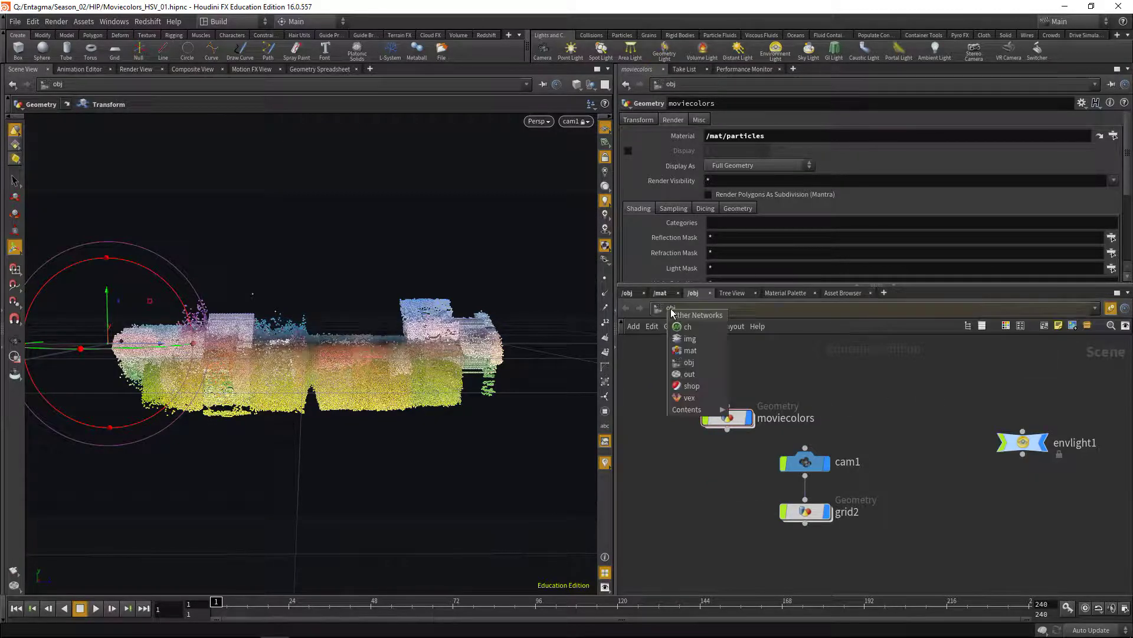
pyautogui.click(694, 374)
pyautogui.press('Tab')
pyautogui.write('mantra')
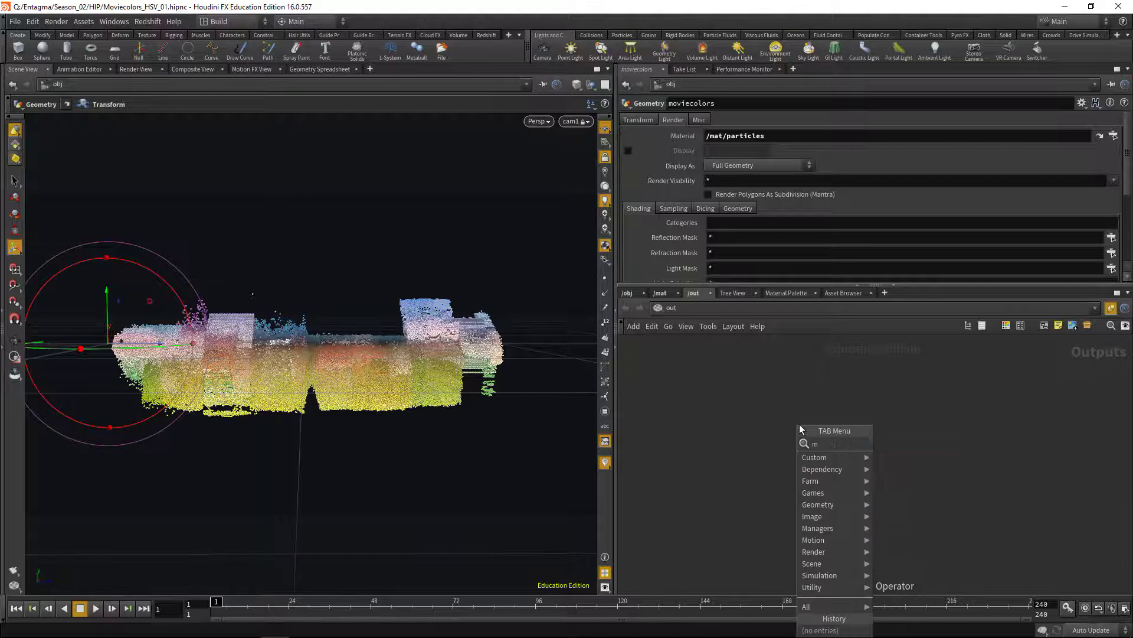
pyautogui.press('Return')
pyautogui.click(800, 424)
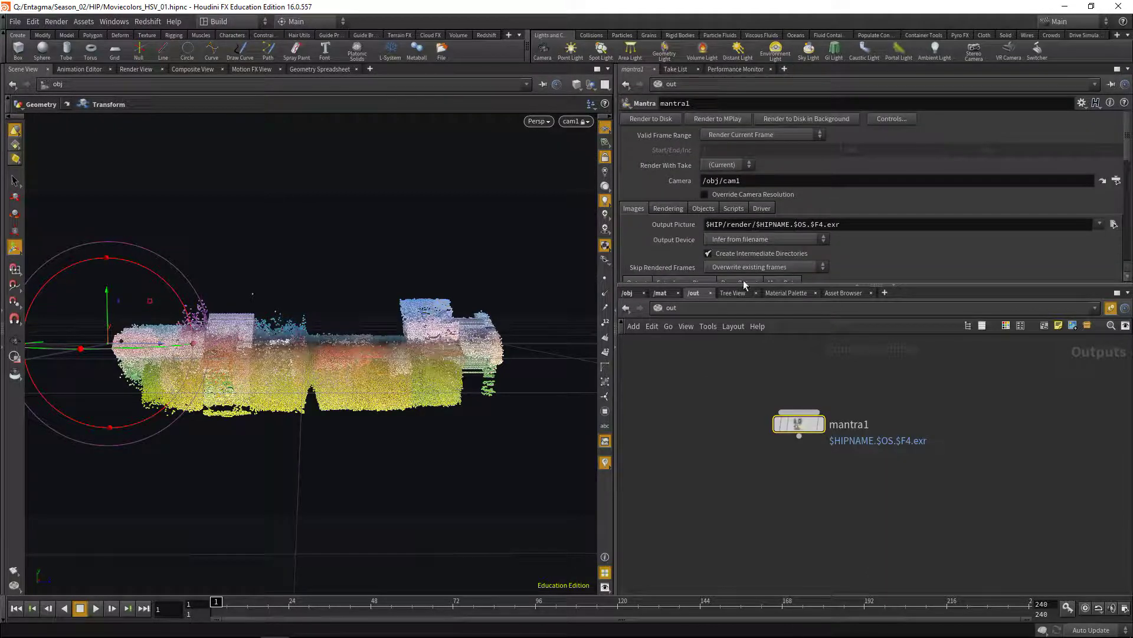
# Set mantra1 to Physically Based Rendering with reflect 6, refract 6, diffuse 3 limits.
pyautogui.click(668, 208)
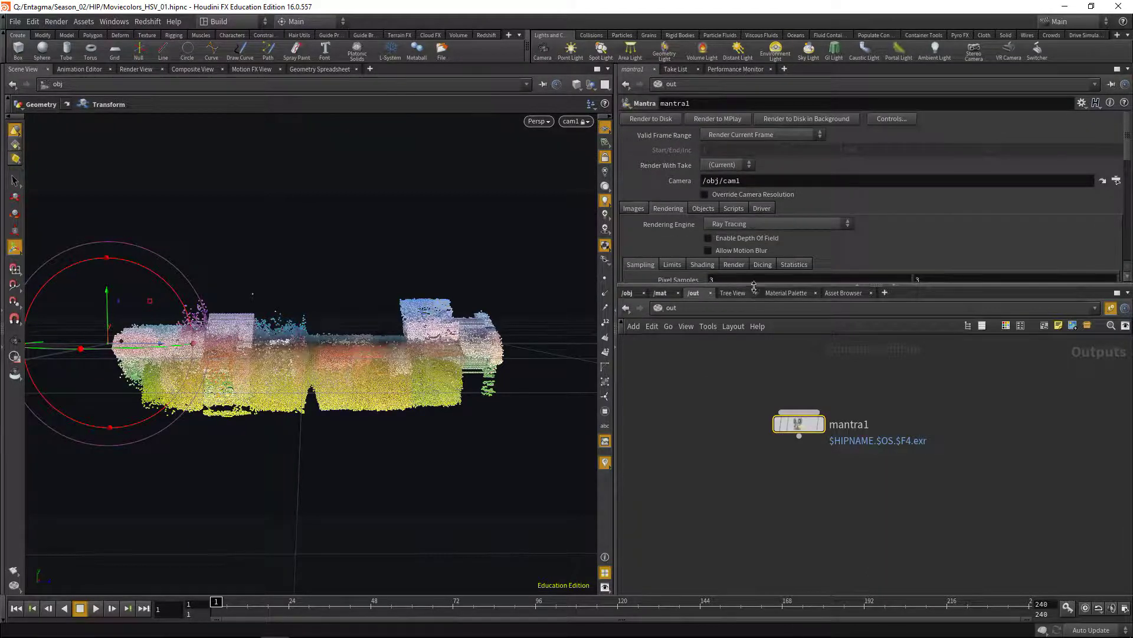
pyautogui.click(761, 224)
pyautogui.click(761, 270)
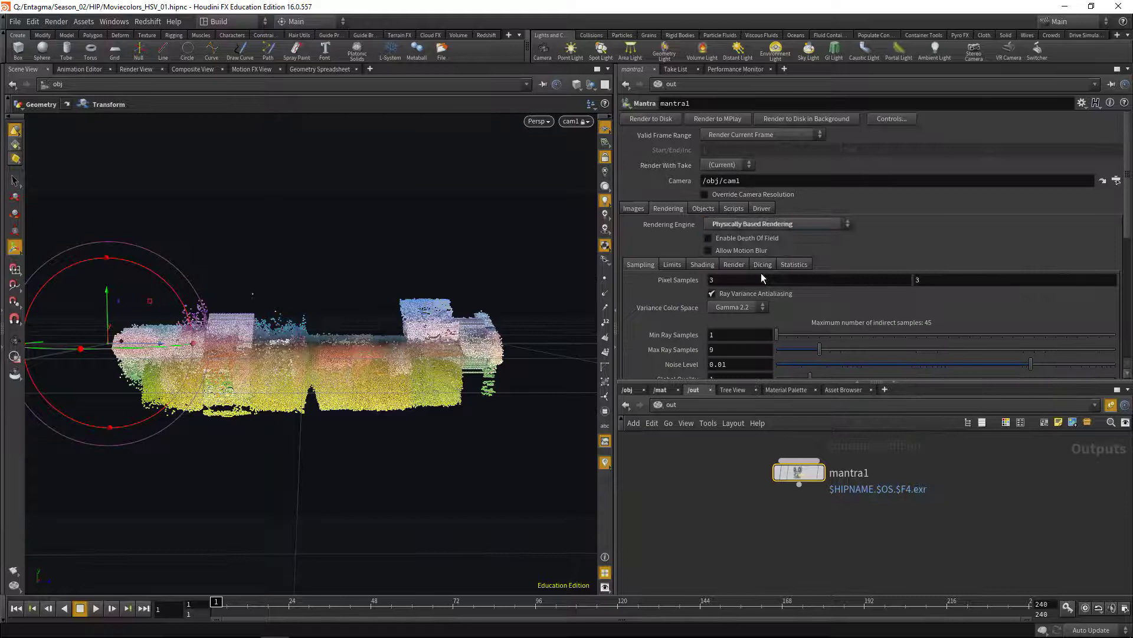
pyautogui.click(673, 265)
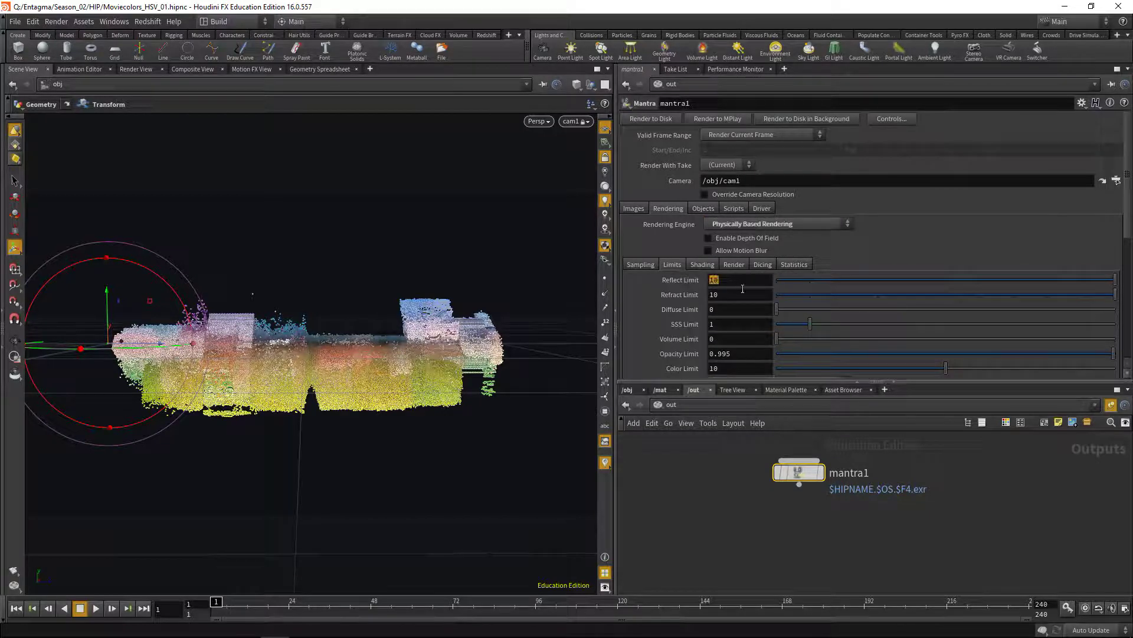
pyautogui.write('6')
pyautogui.press('Tab')
pyautogui.write('6')
pyautogui.press('Tab')
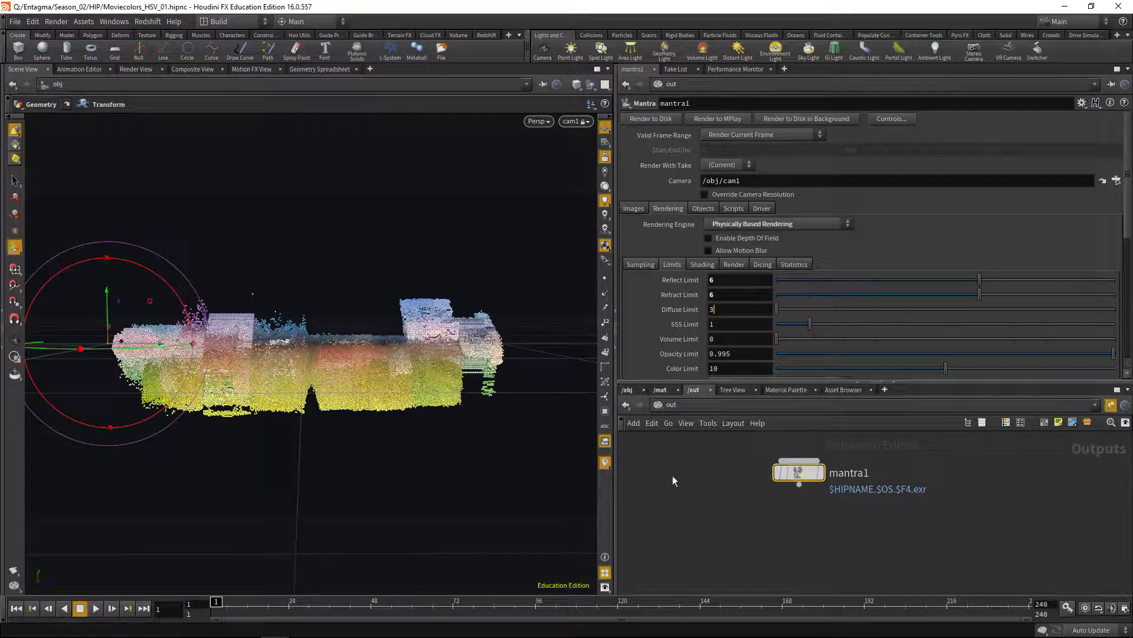
pyautogui.press('Return')
# Preview-render the point cloud through /obj/cam1 in Render View, then return to /obj.
pyautogui.click(138, 69)
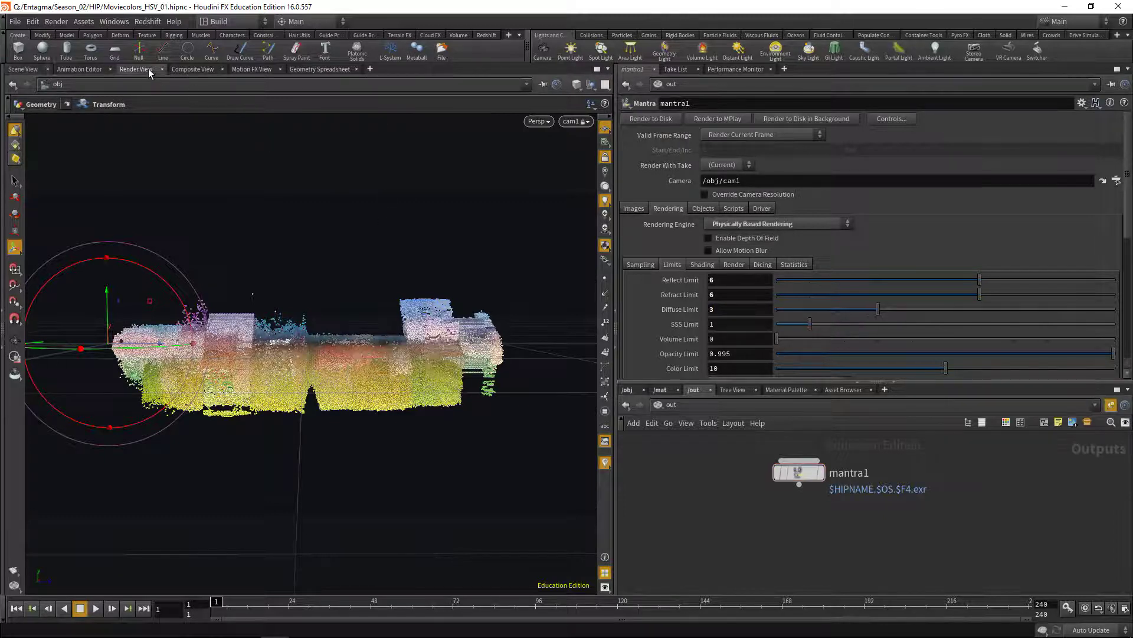
pyautogui.click(244, 86)
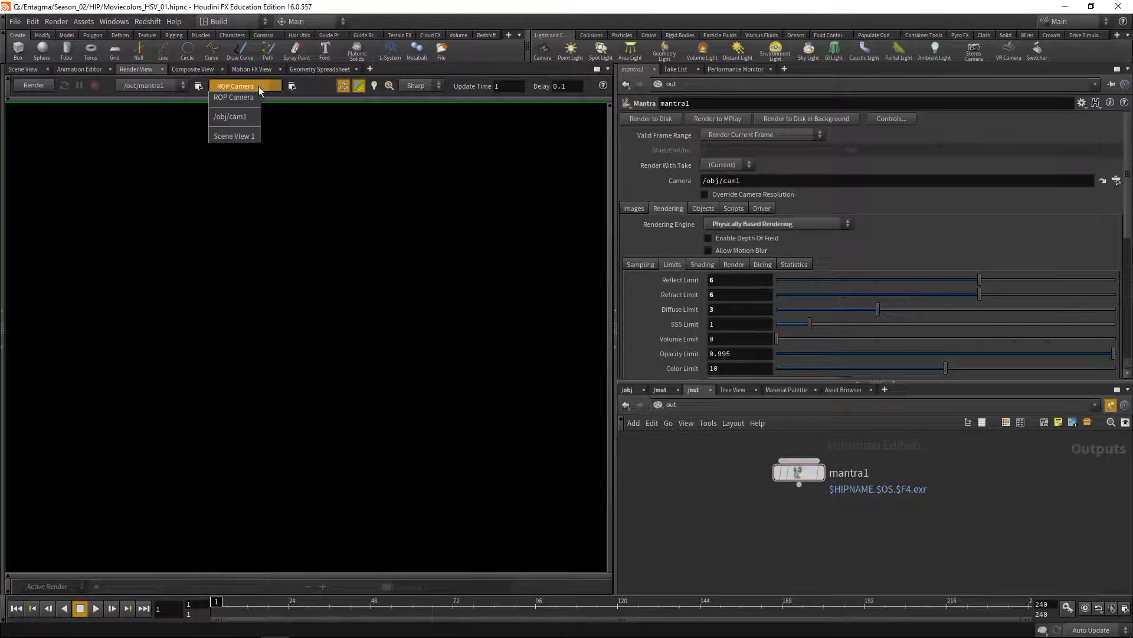
pyautogui.click(246, 117)
pyautogui.click(37, 84)
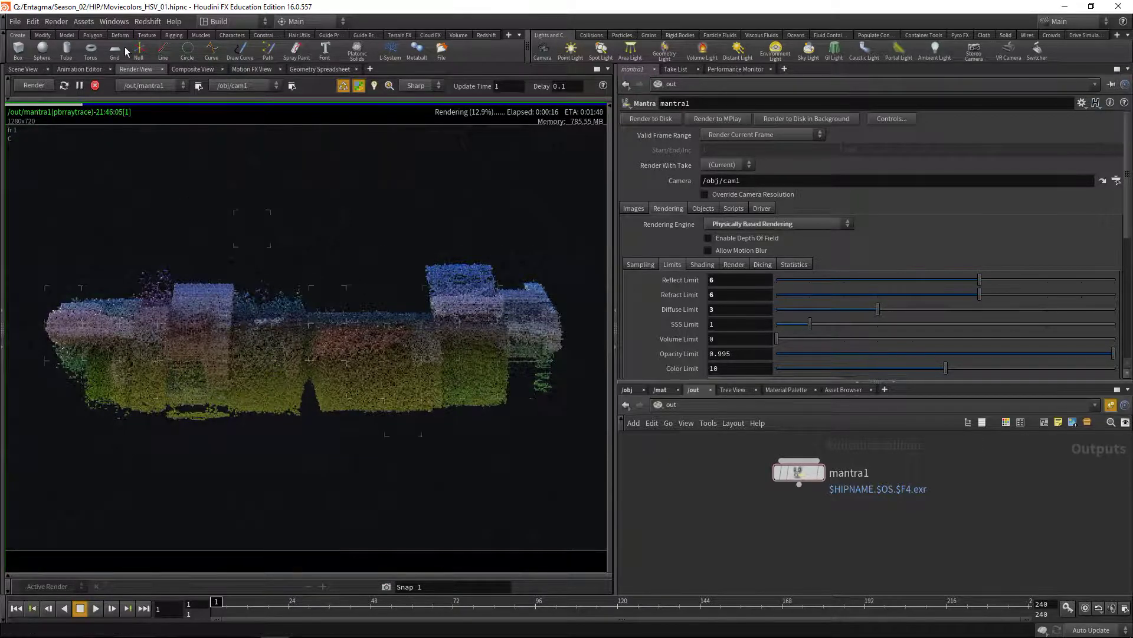
pyautogui.click(94, 85)
pyautogui.click(627, 390)
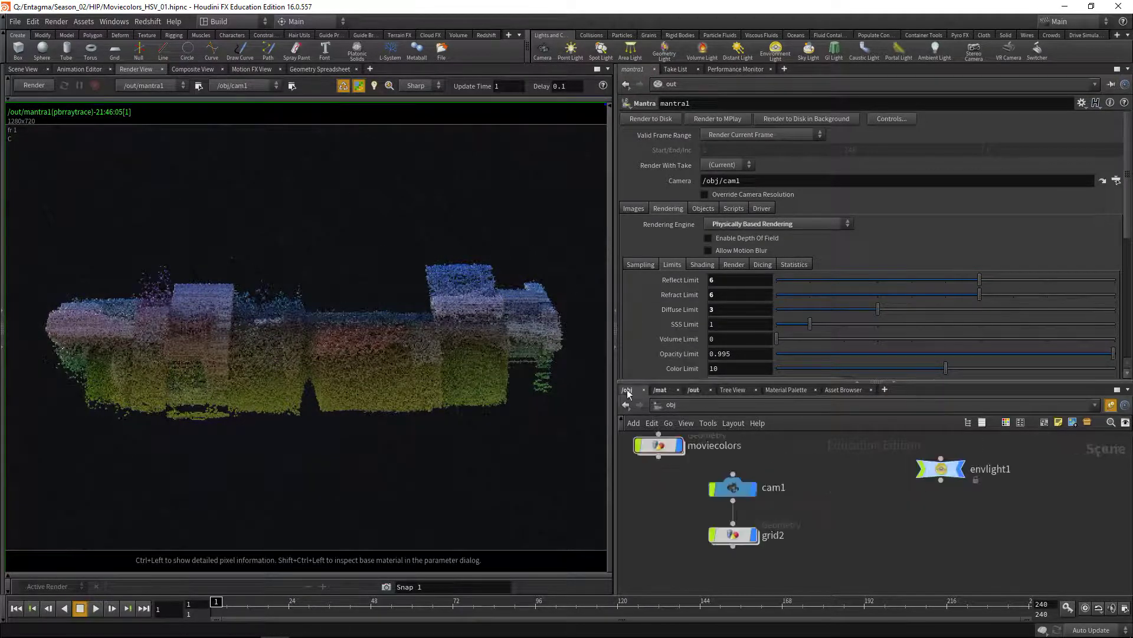
pyautogui.moveTo(689, 453); pyautogui.dragTo(735, 481, button='middle')
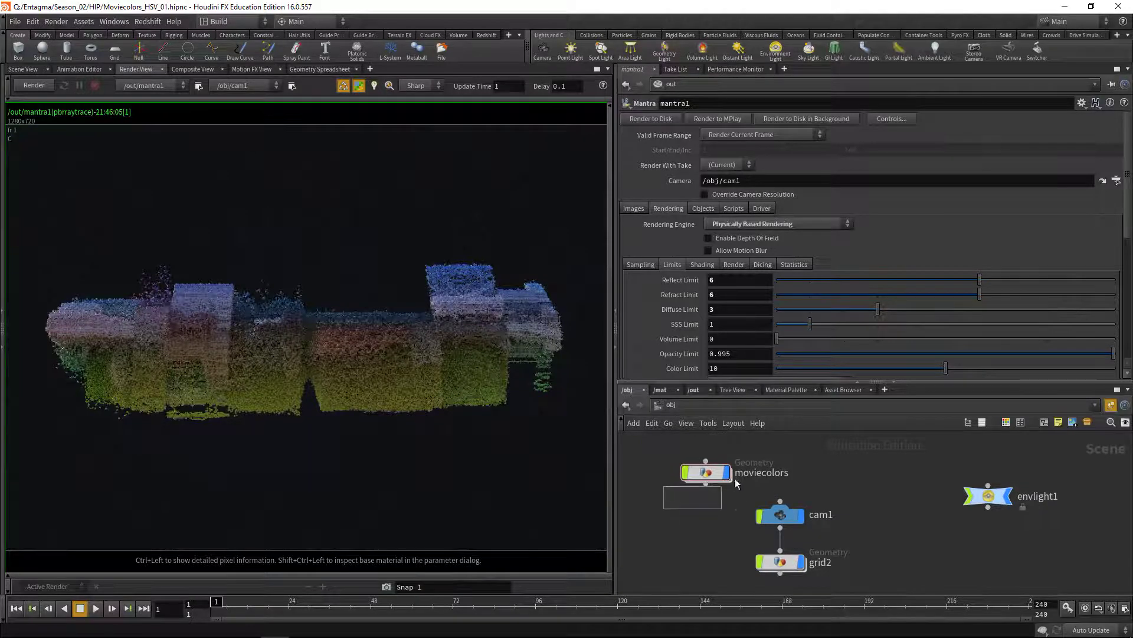
# Change pointwrangle2's f@pscale to 0.008, then 0.004, re-rendering after each edit.
pyautogui.doubleClick(719, 471)
pyautogui.scroll(3, 790, 505)
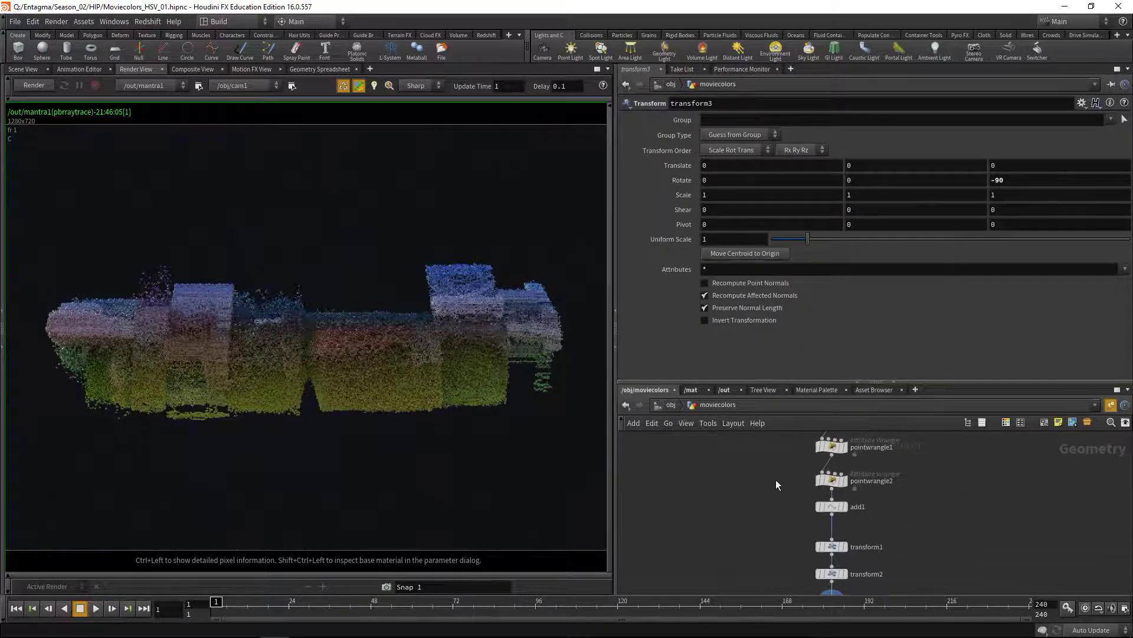
pyautogui.click(833, 480)
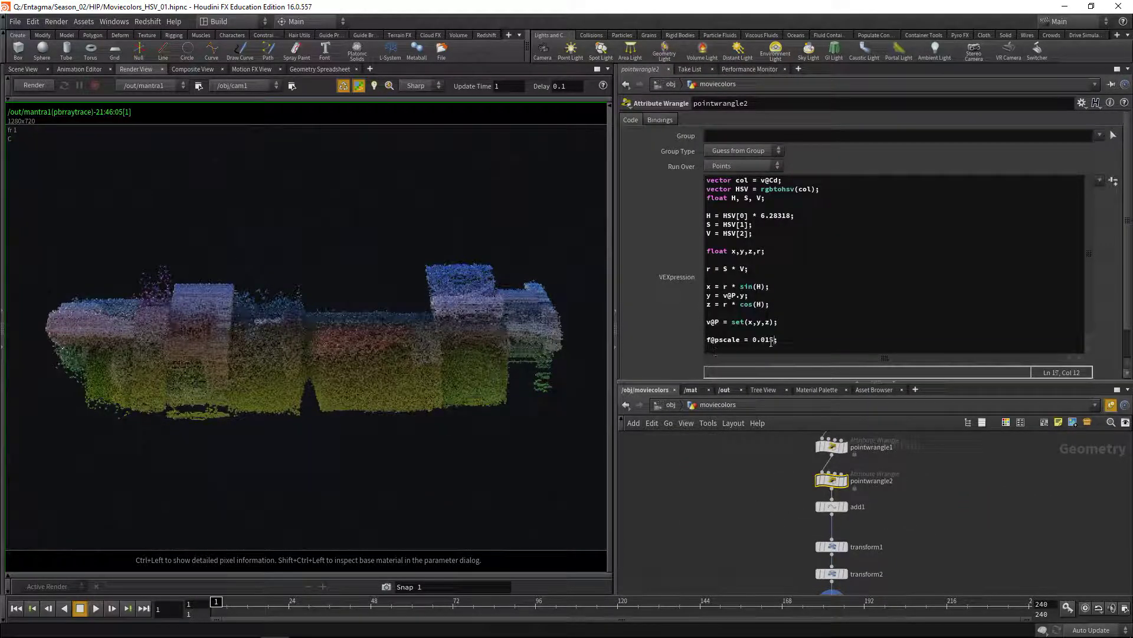
pyautogui.press('BackSpace')
pyautogui.press('BackSpace')
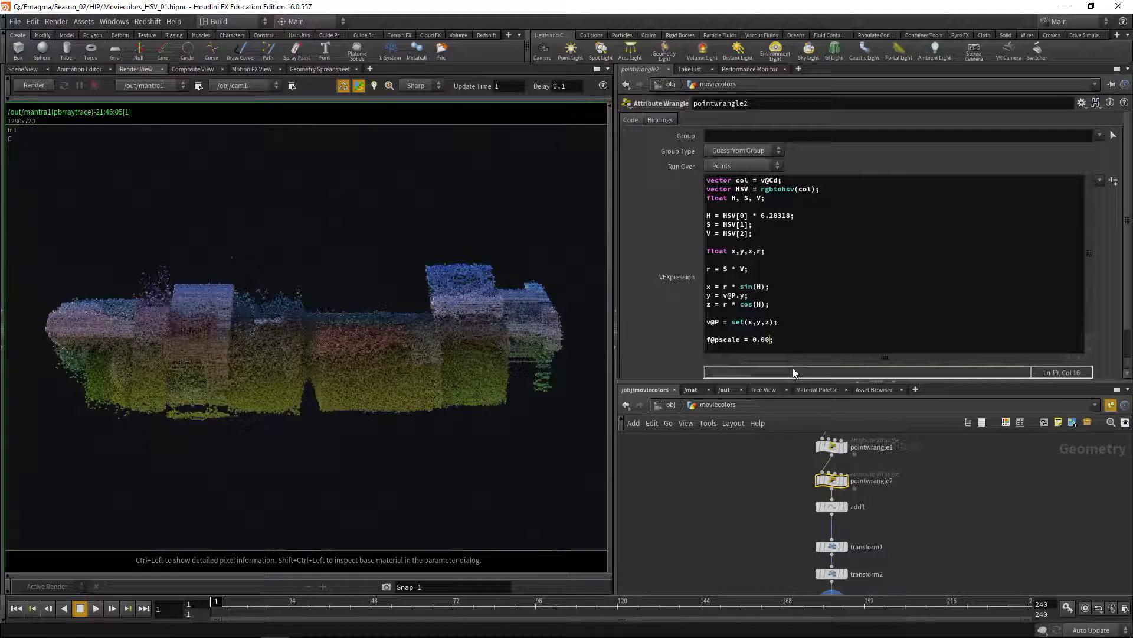
pyautogui.write('8')
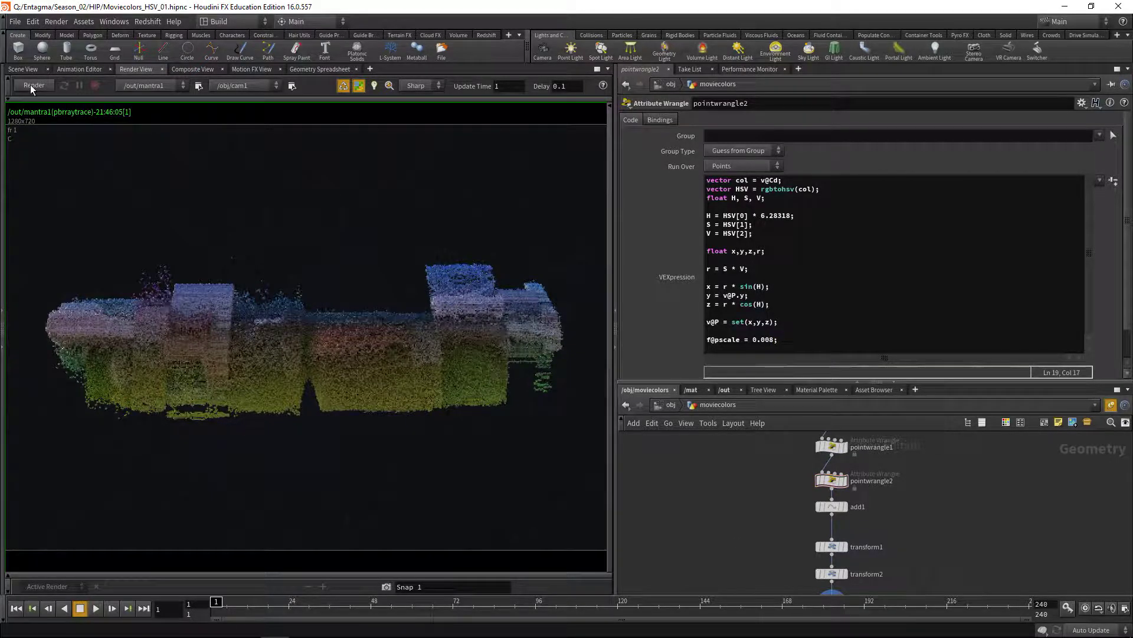
pyautogui.click(30, 85)
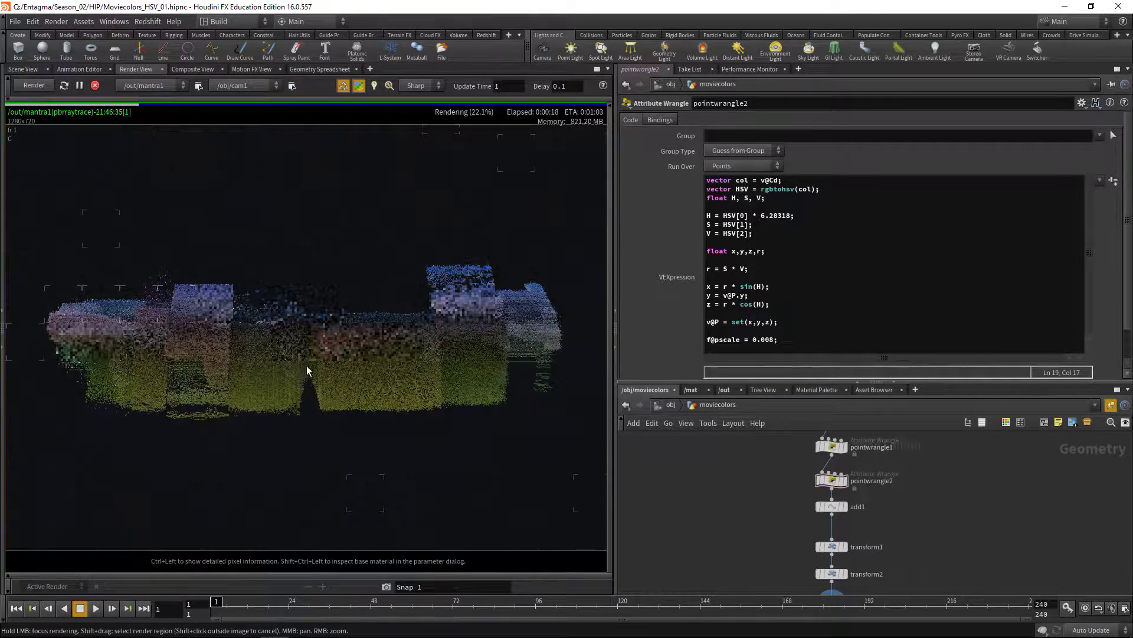
pyautogui.click(95, 86)
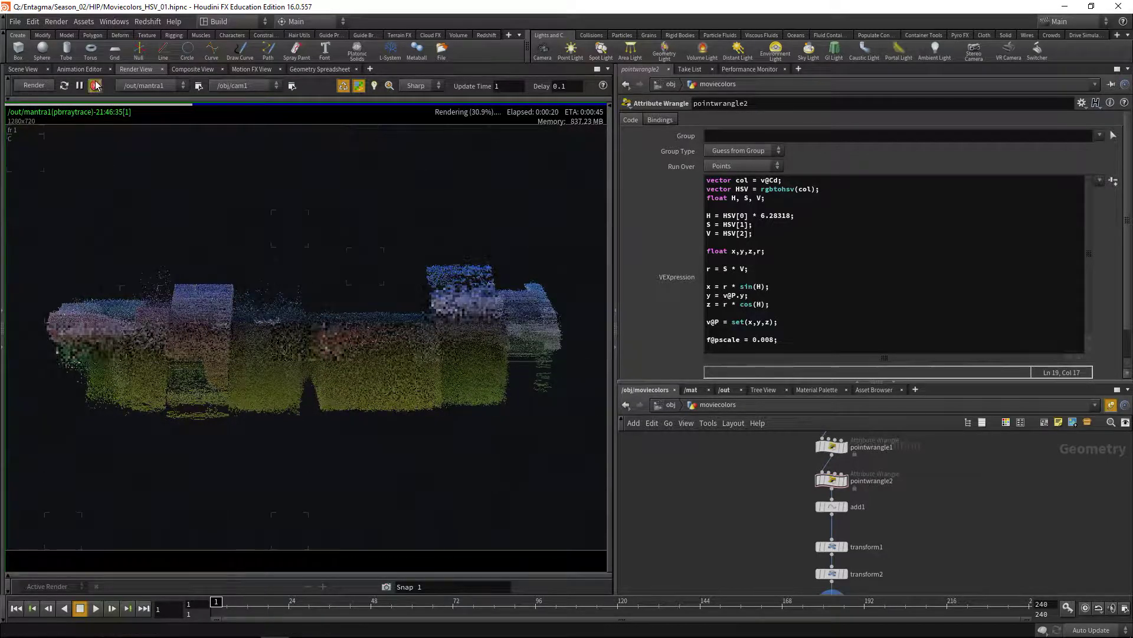
pyautogui.press('BackSpace')
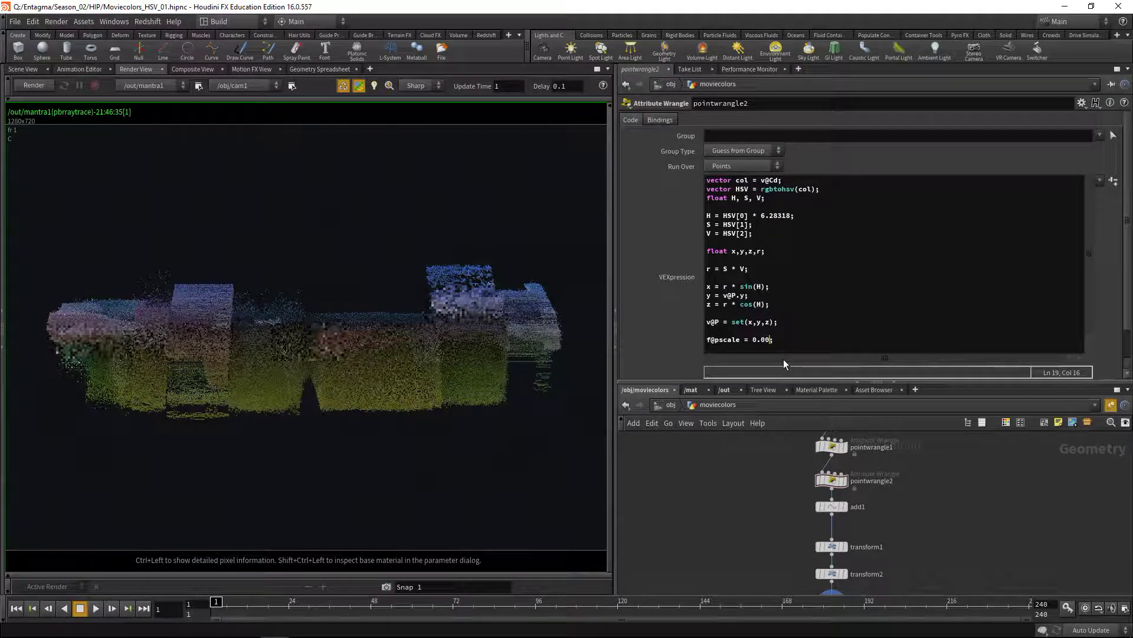
pyautogui.click(27, 83)
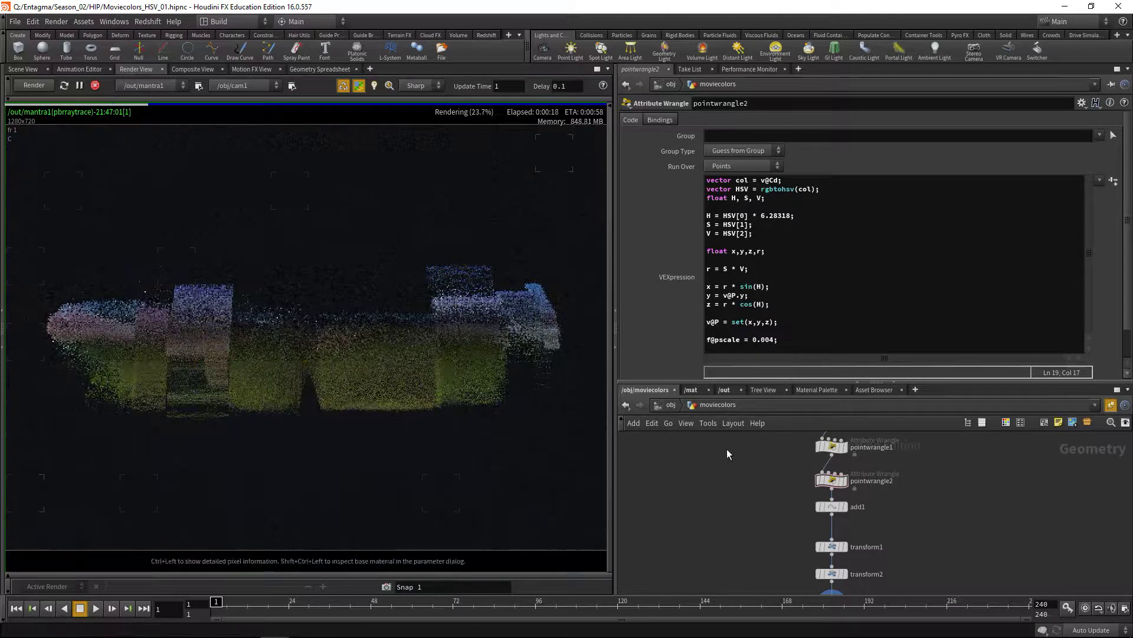
# Select envlight1 at /obj and set its Light Intensity to 3.
pyautogui.click(669, 410)
pyautogui.click(987, 497)
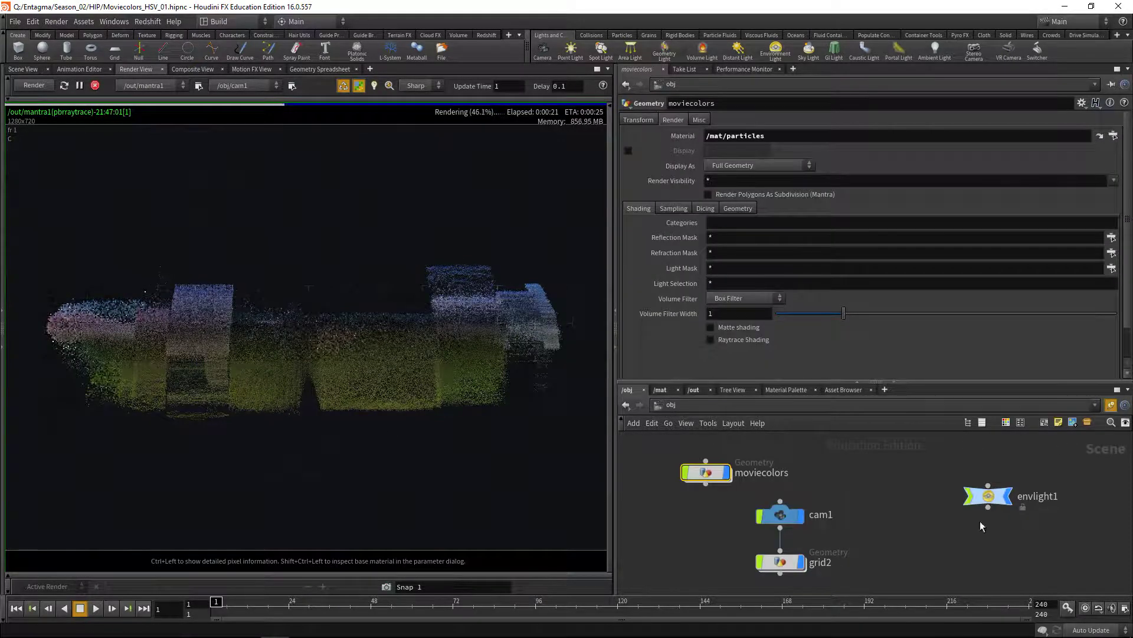
pyautogui.moveTo(931, 473); pyautogui.dragTo(1037, 532)
pyautogui.click(709, 151)
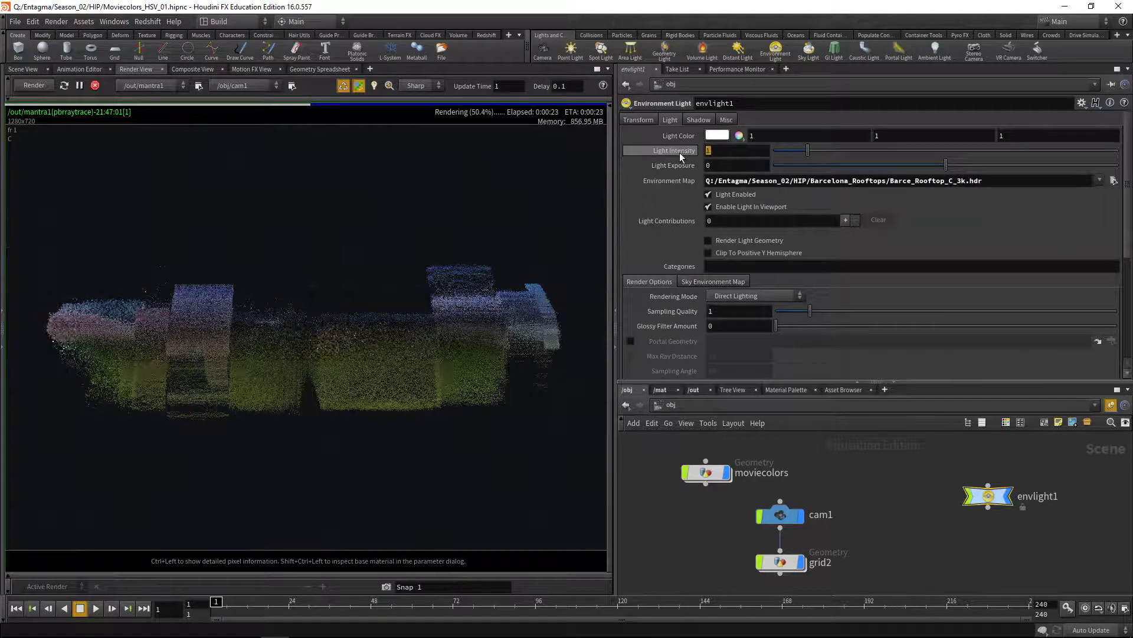
pyautogui.write('3')
pyautogui.press('Return')
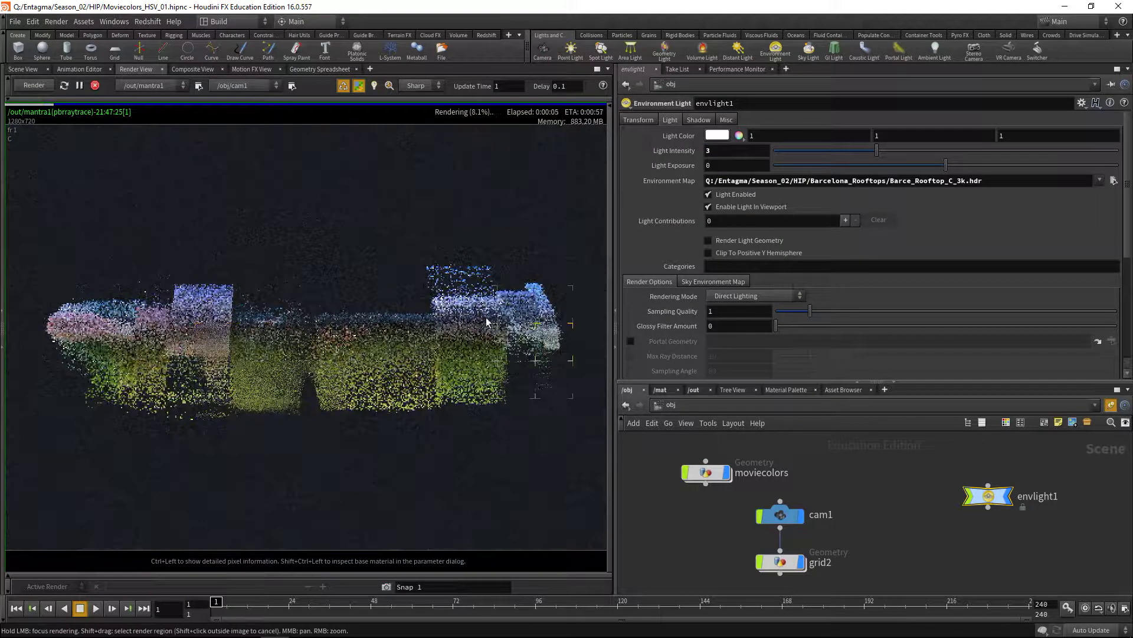
# Set the BG shader's base colour value to 0.008 in the Color Editor.
pyautogui.click(661, 390)
pyautogui.click(744, 509)
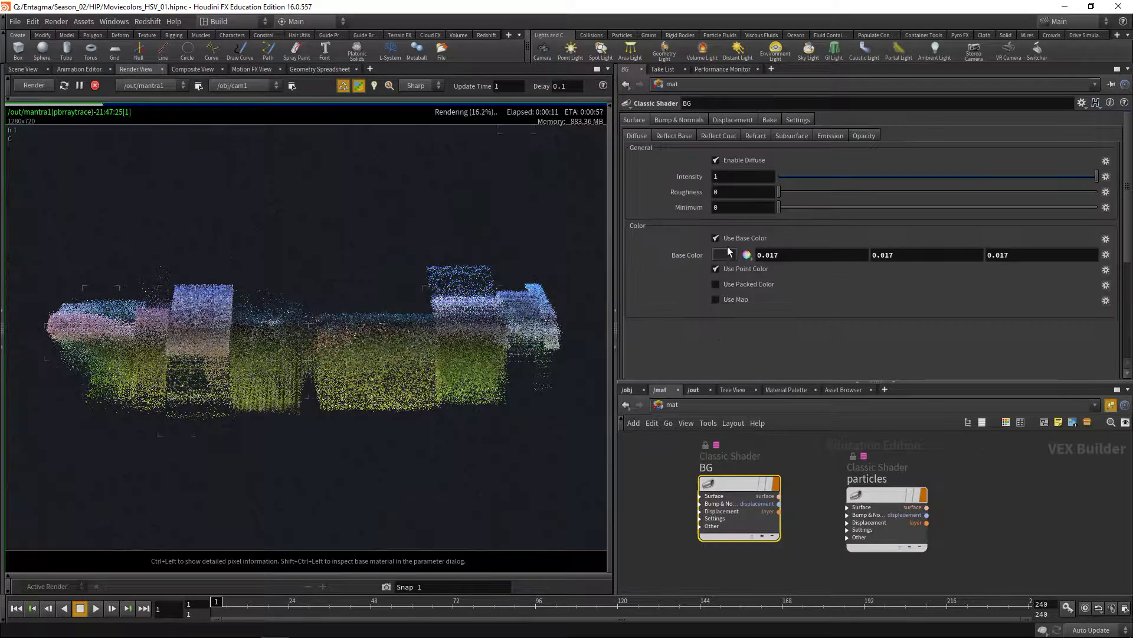
pyautogui.click(723, 255)
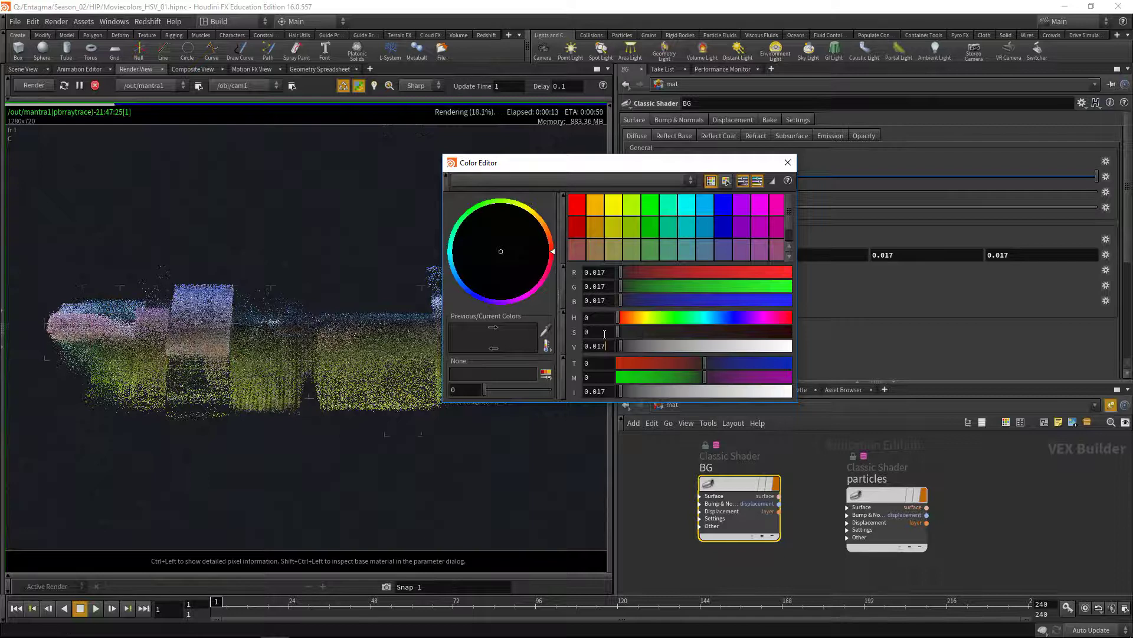
pyautogui.write('0.008')
pyautogui.press('Return')
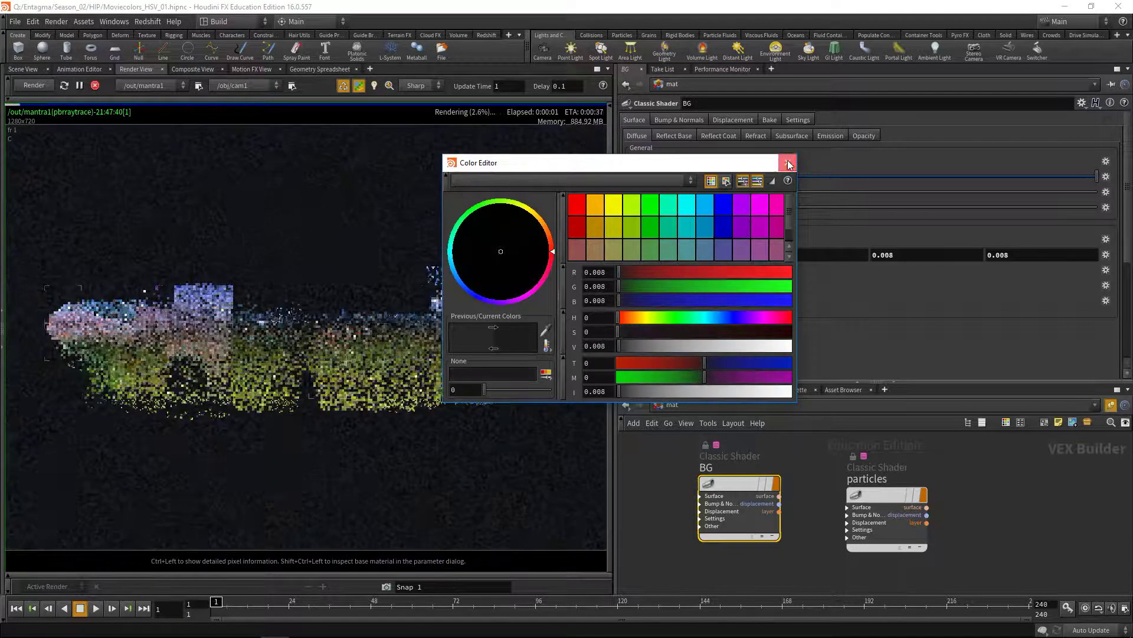
pyautogui.click(788, 165)
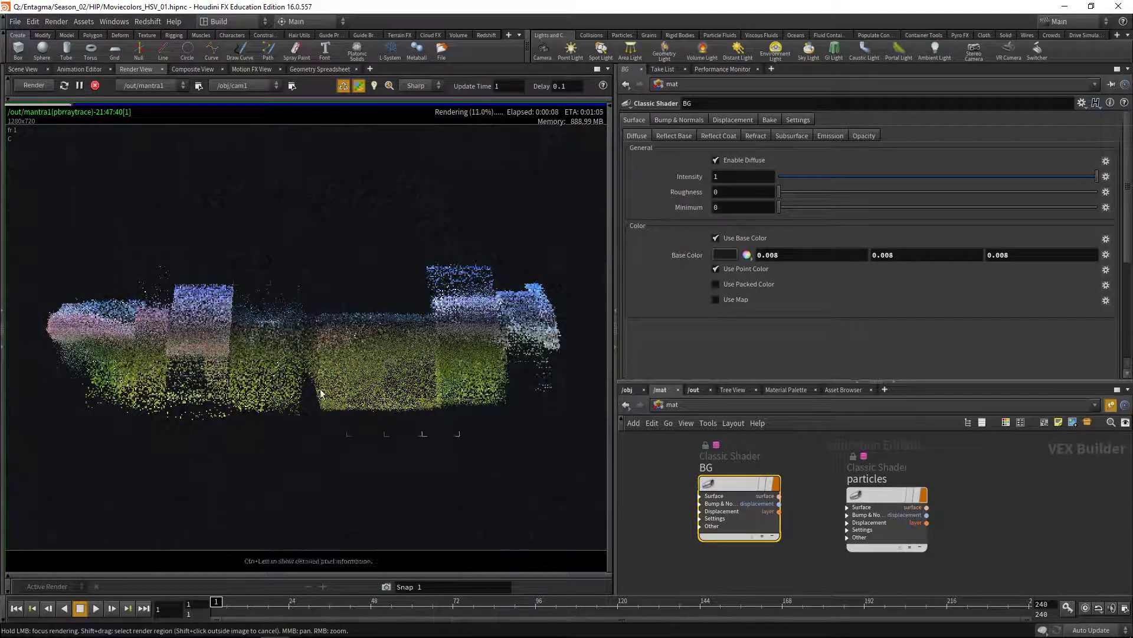